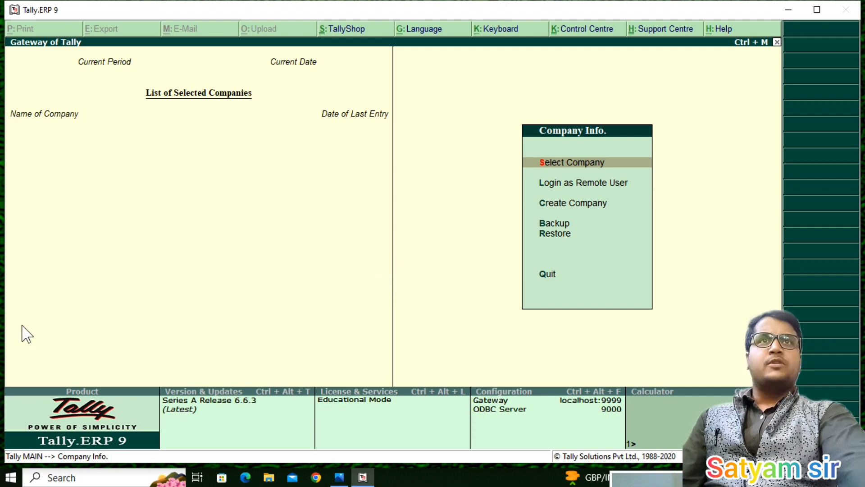
# Review the handwritten price list exercise in 211.jpg, covering the old and new customer price levels
pyautogui.click(340, 478)
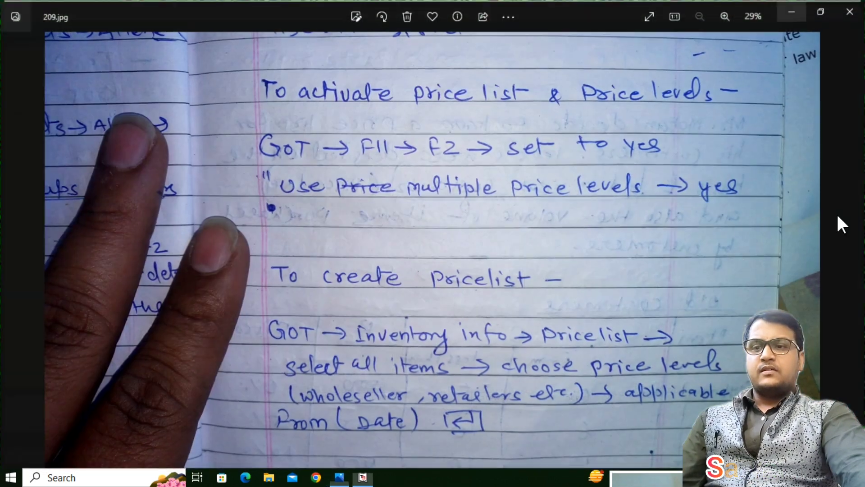
pyautogui.click(854, 249)
pyautogui.click(854, 249)
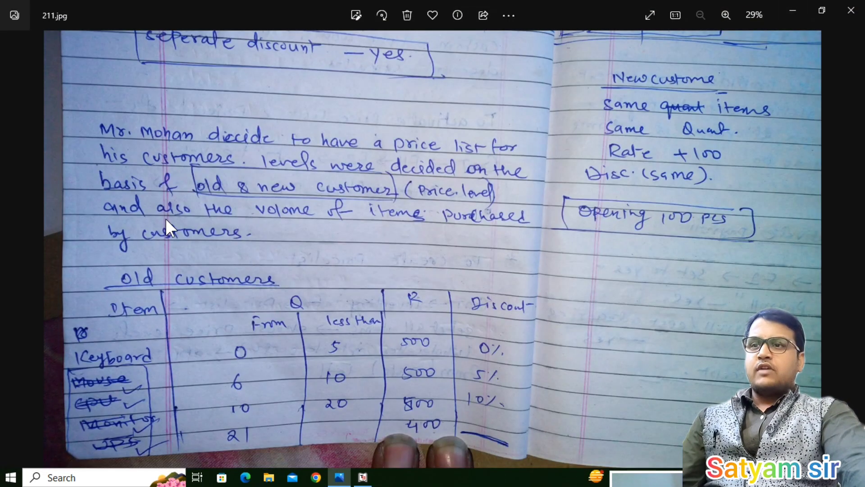
pyautogui.scroll(3, 170, 225)
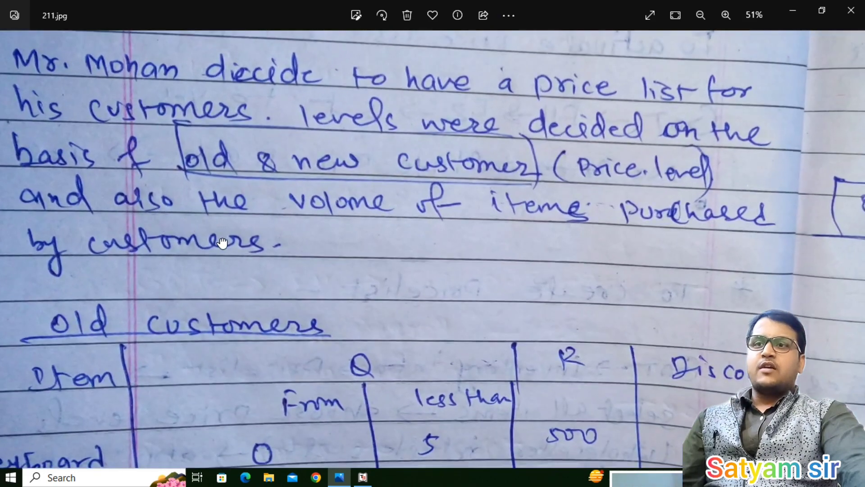
pyautogui.moveTo(223, 244); pyautogui.dragTo(276, 270)
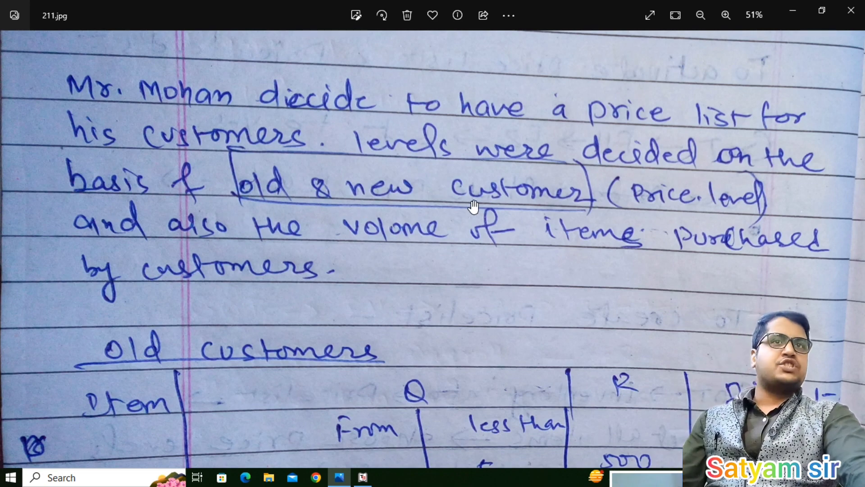
pyautogui.click(793, 3)
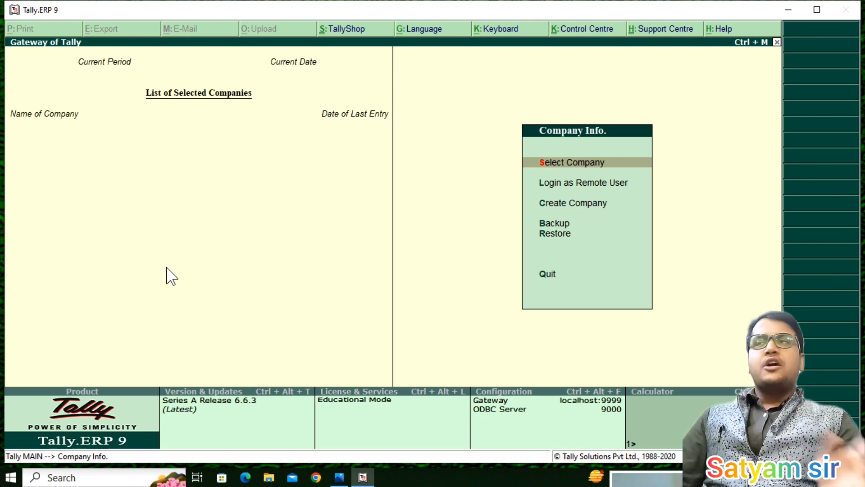
# Start creating a new company with the name and mailing name Price Level
pyautogui.press('Down')
pyautogui.press('Down')
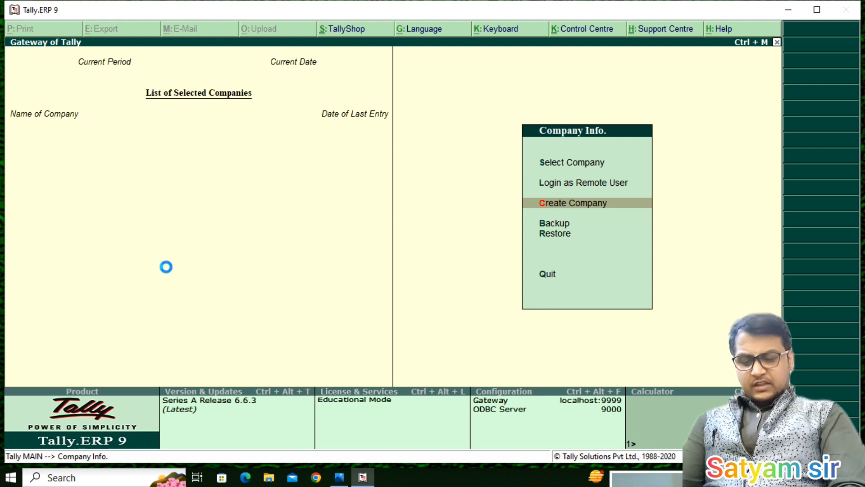
pyautogui.press('Return')
pyautogui.write('Pro')
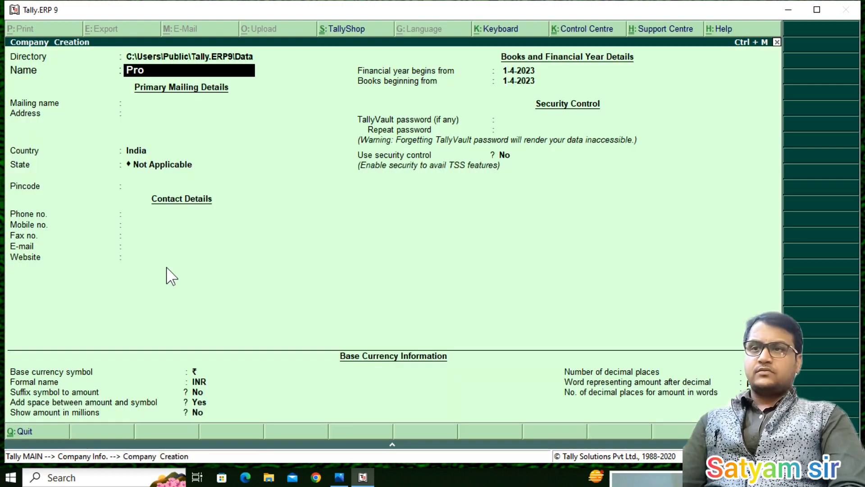
pyautogui.press('BackSpace')
pyautogui.write('ice')
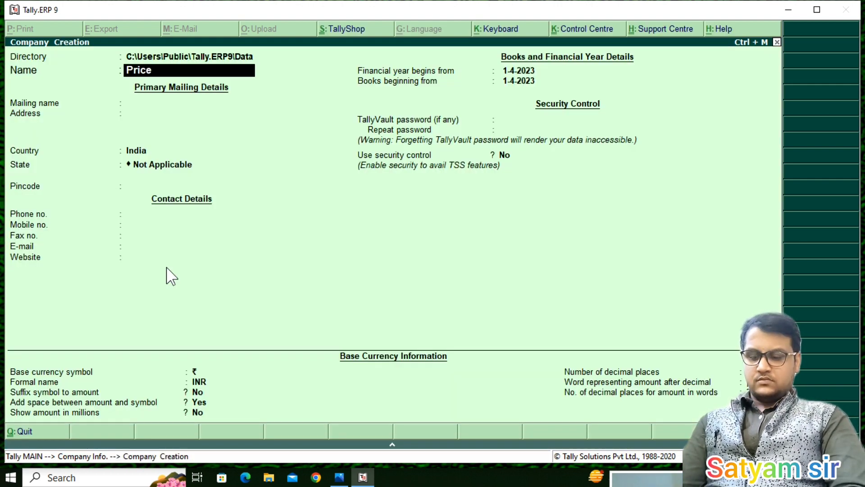
pyautogui.write(' Level')
pyautogui.press('Return')
pyautogui.press('Return')
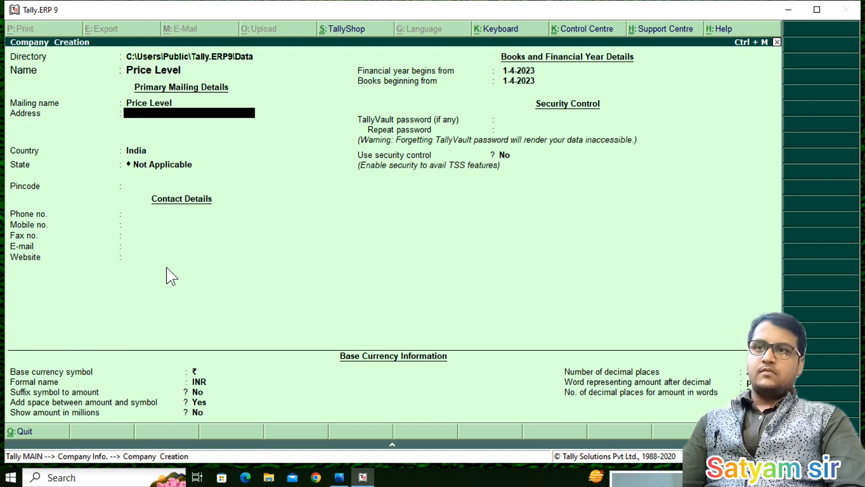
# Set the company's state to Bihar and save the company with its other details at their defaults
pyautogui.press('Return')
pyautogui.press('Return')
pyautogui.press('Return')
pyautogui.press('BackSpace')
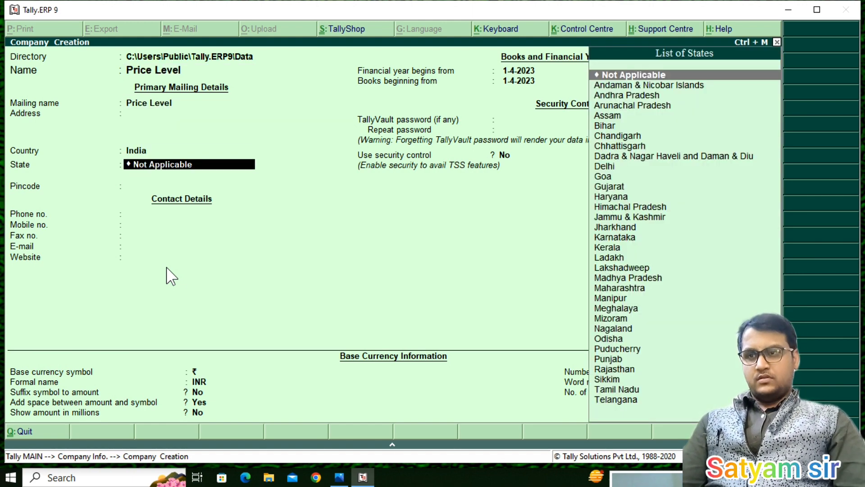
pyautogui.write('n')
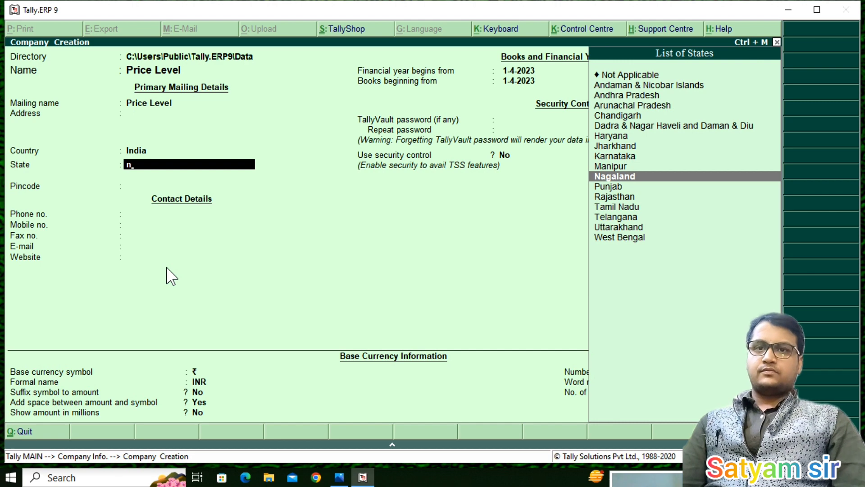
pyautogui.press('BackSpace')
pyautogui.write('b')
pyautogui.press('Return')
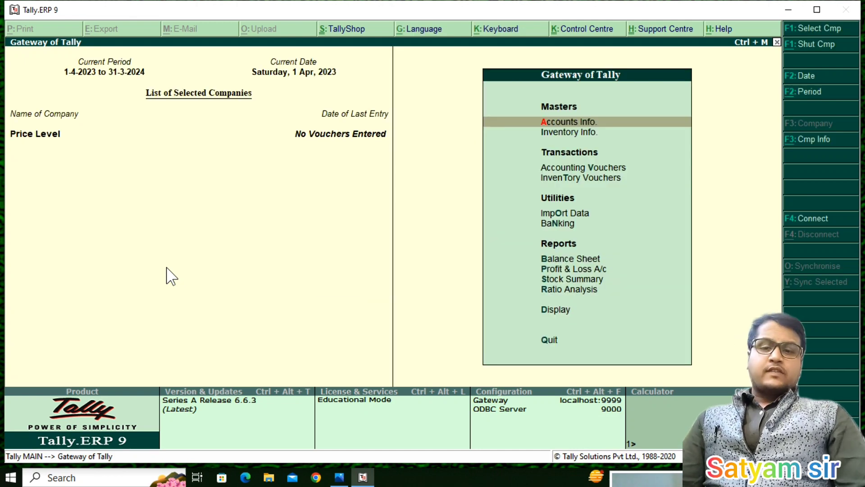
# Enable multiple price levels in the company's inventory features
pyautogui.press('F11')
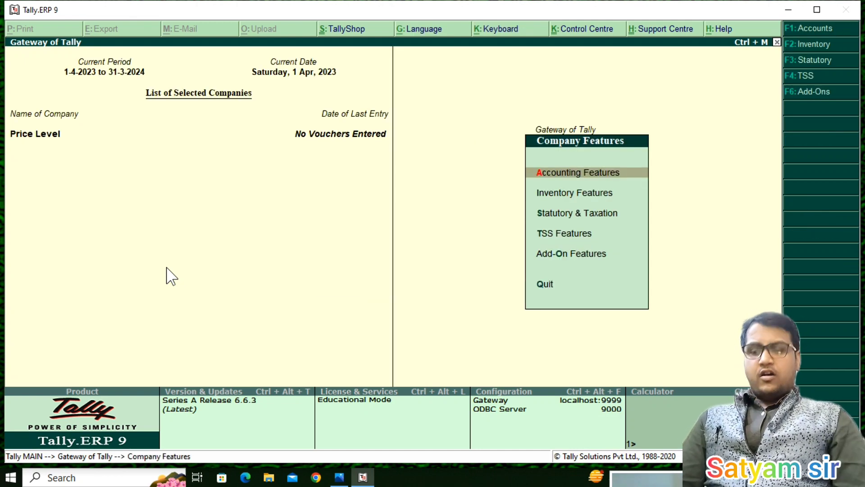
pyautogui.press('F2')
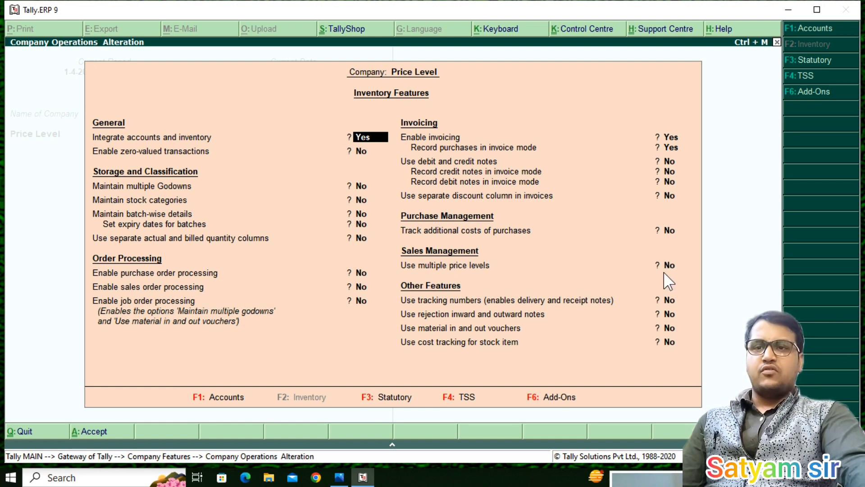
pyautogui.press('Return')
pyautogui.press('Return')
pyautogui.press('Return')
pyautogui.press('Return')
pyautogui.press('Return')
pyautogui.press('Return')
pyautogui.press('Return')
pyautogui.press('Return')
pyautogui.press('Return')
pyautogui.press('Return')
pyautogui.press('Return')
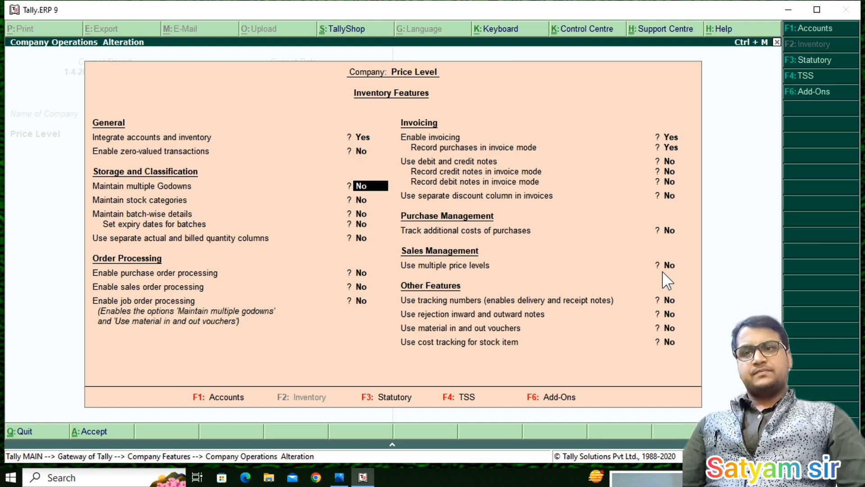
pyautogui.press('Return')
pyautogui.press('Return')
pyautogui.press('Return')
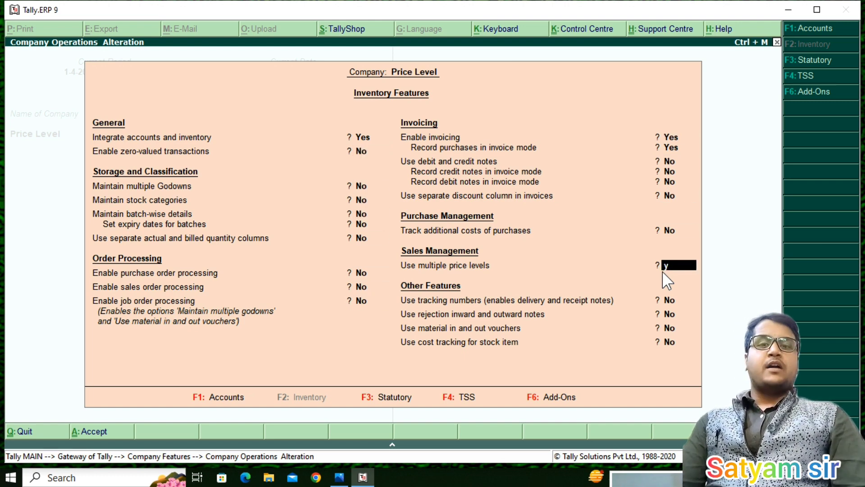
pyautogui.press('Return')
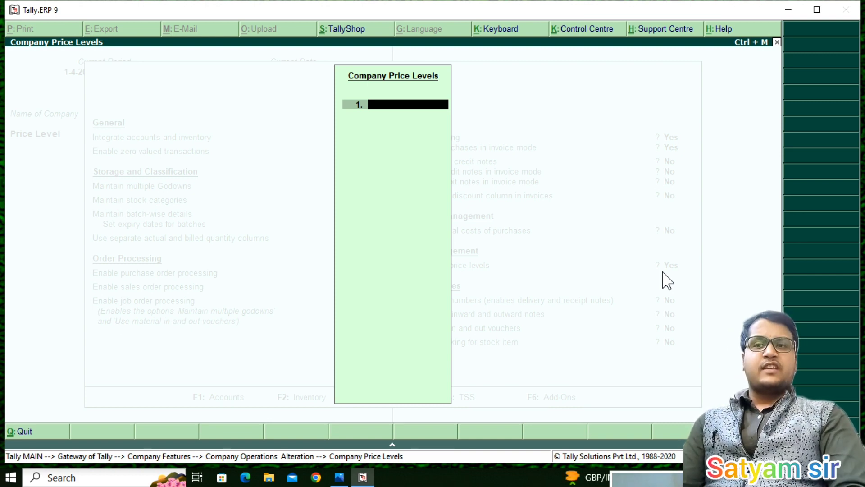
# Add the price levels "Old Cust." and "New Cust." and save the inventory features
pyautogui.write('Old Cust.')
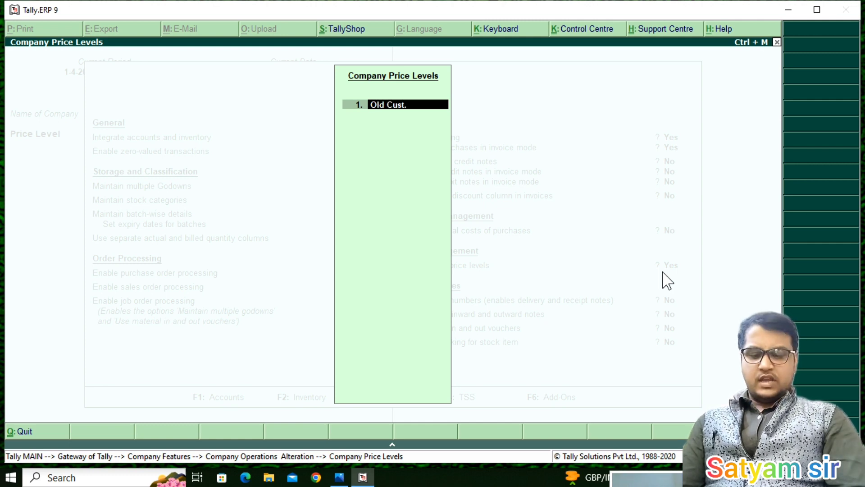
pyautogui.press('Return')
pyautogui.write('New')
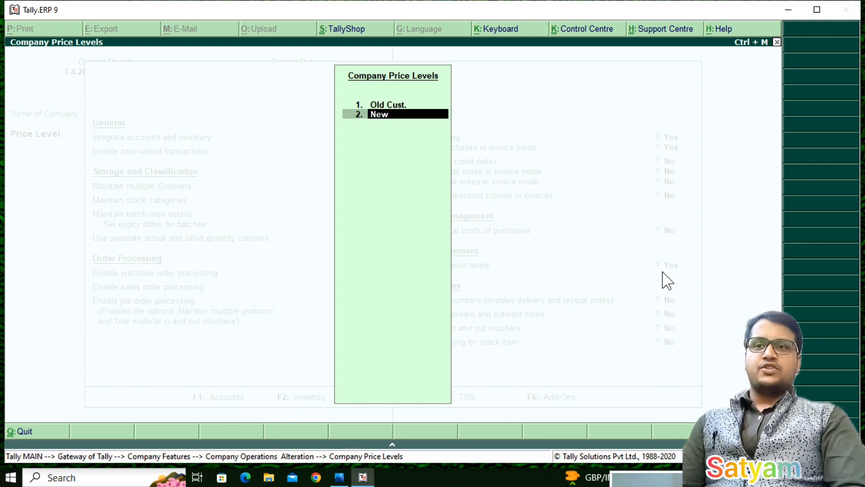
pyautogui.write(' Cust.')
pyautogui.press('Return')
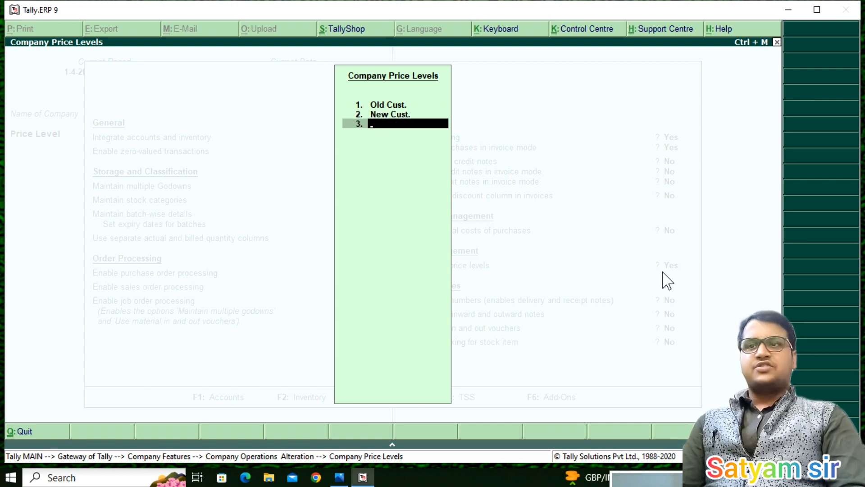
pyautogui.press('Return')
pyautogui.press('Return')
pyautogui.press('Return')
pyautogui.press('Return')
pyautogui.press('Return')
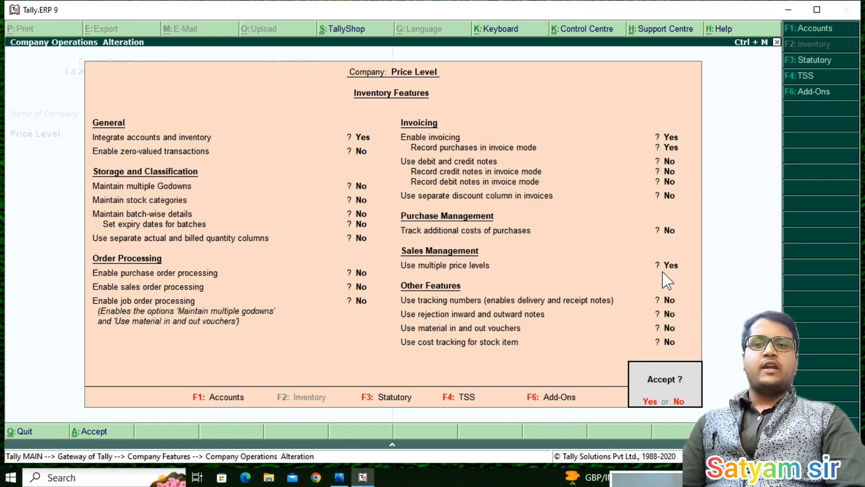
pyautogui.press('Return')
pyautogui.press('Escape')
pyautogui.press('Escape')
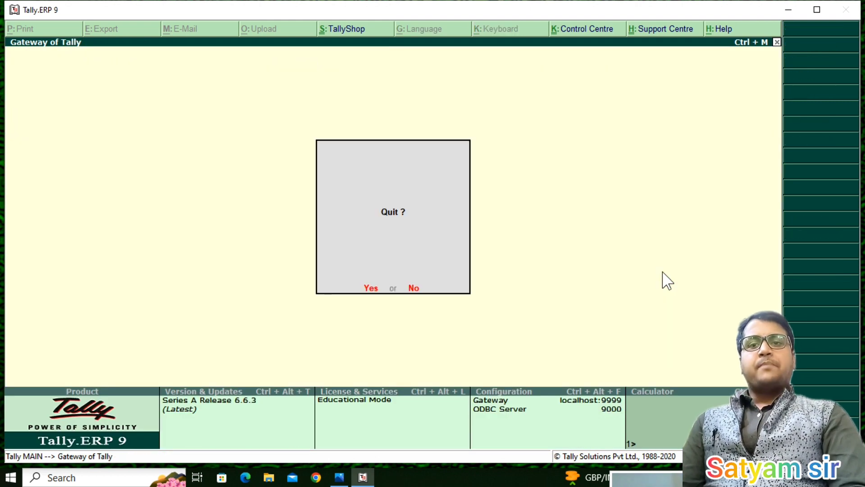
pyautogui.press('Escape')
pyautogui.press('Down')
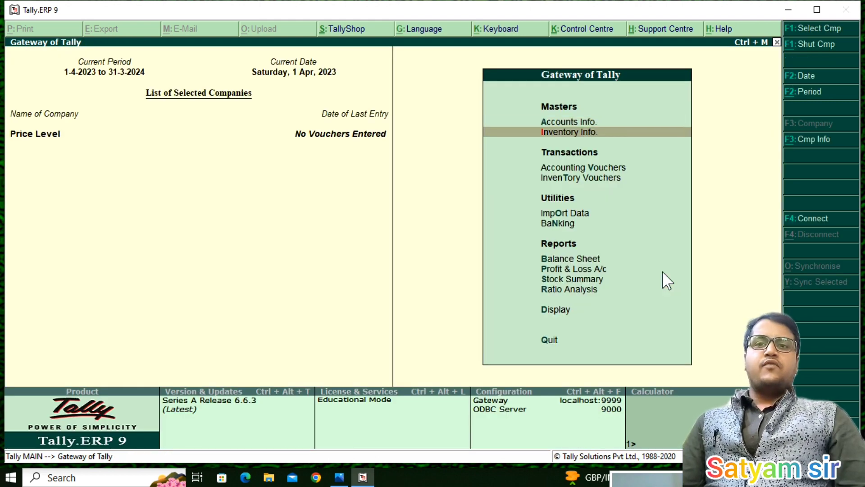
pyautogui.press('Return')
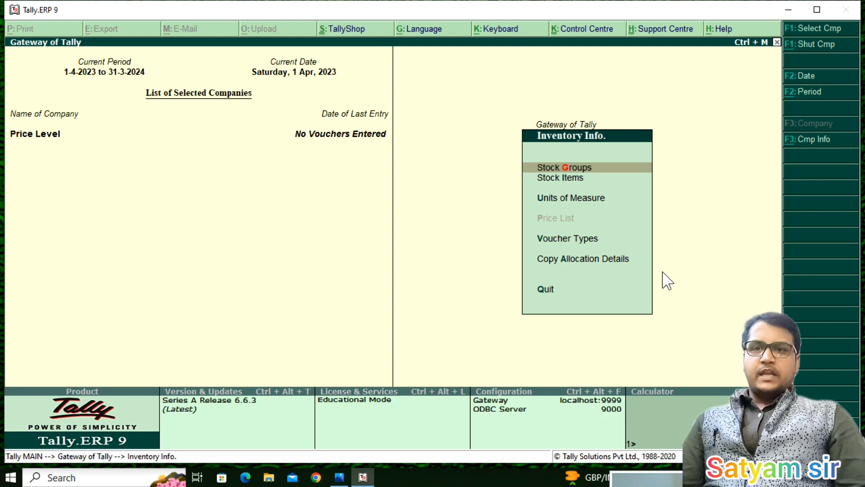
pyautogui.press('Down')
pyautogui.press('Down')
pyautogui.press('Down')
pyautogui.press('Down')
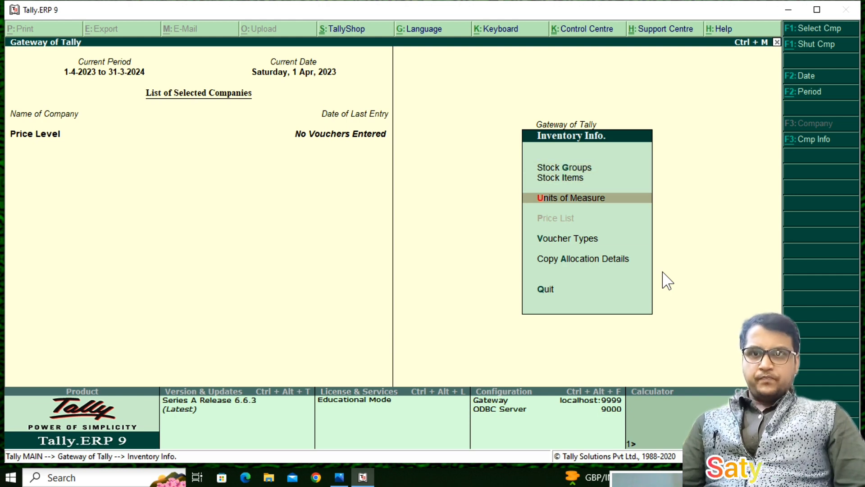
pyautogui.press('Up')
pyautogui.press('Up')
pyautogui.press('Escape')
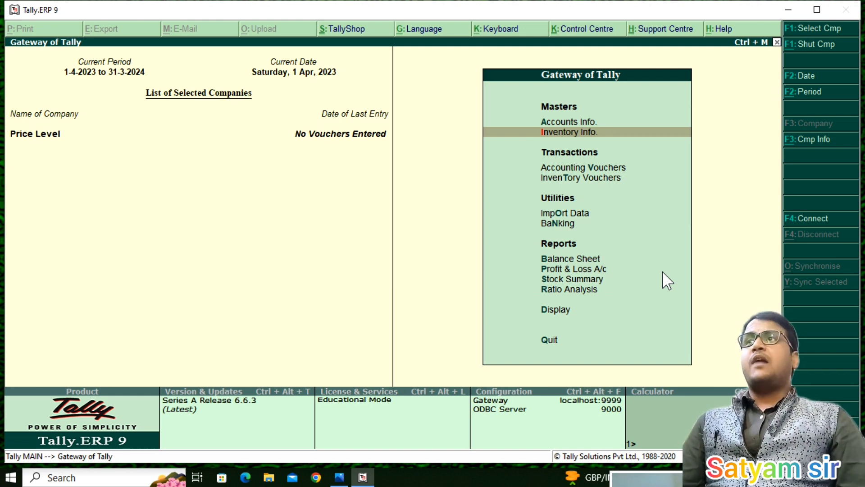
pyautogui.press('Escape')
pyautogui.press('n')
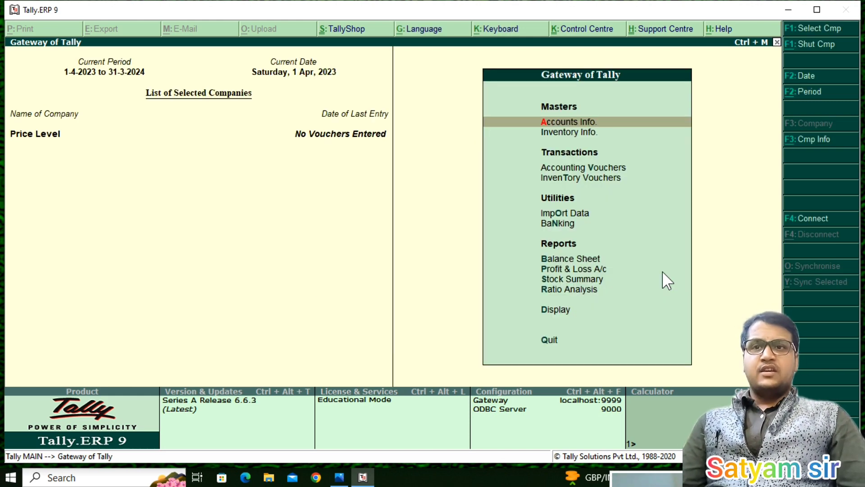
# Start creating a single stock item named Monitor
pyautogui.press('Down')
pyautogui.press('Return')
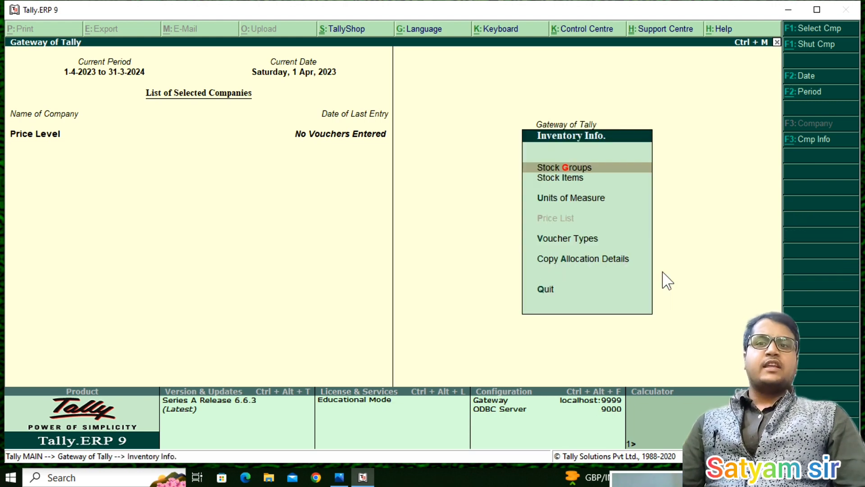
pyautogui.press('Down')
pyautogui.press('Return')
pyautogui.press('Return')
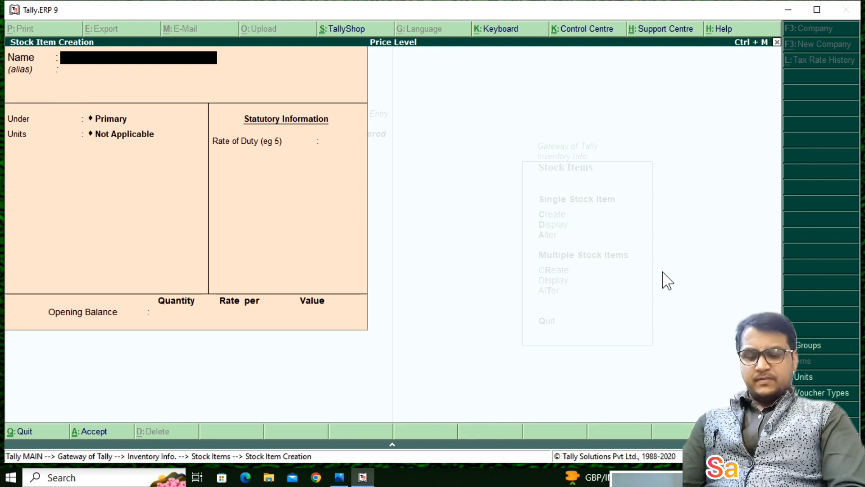
pyautogui.write('Mon')
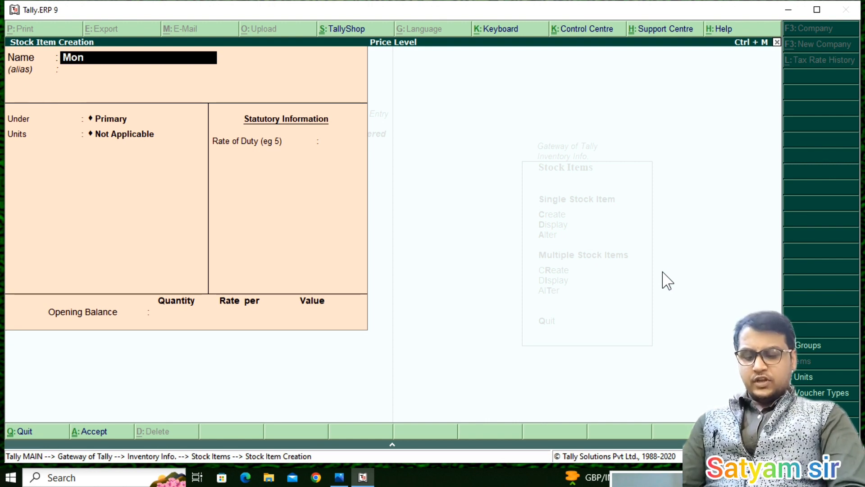
pyautogui.write('itor')
pyautogui.press('Return')
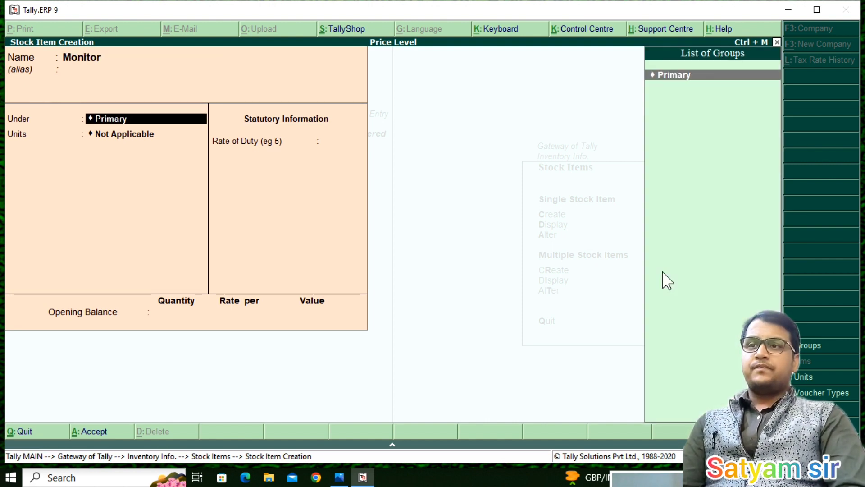
# Create the stock group Hardware under Primary from within the item form and assign the Monitor item to it
pyautogui.hotkey('alt', 'c')
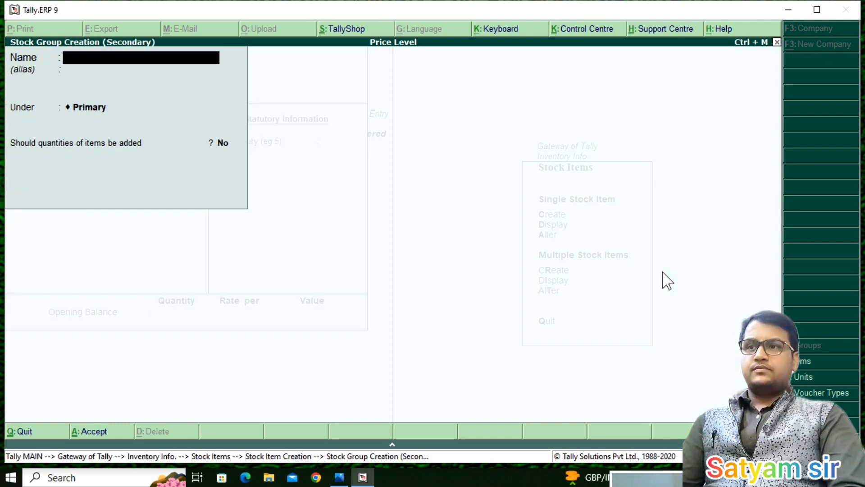
pyautogui.write('H')
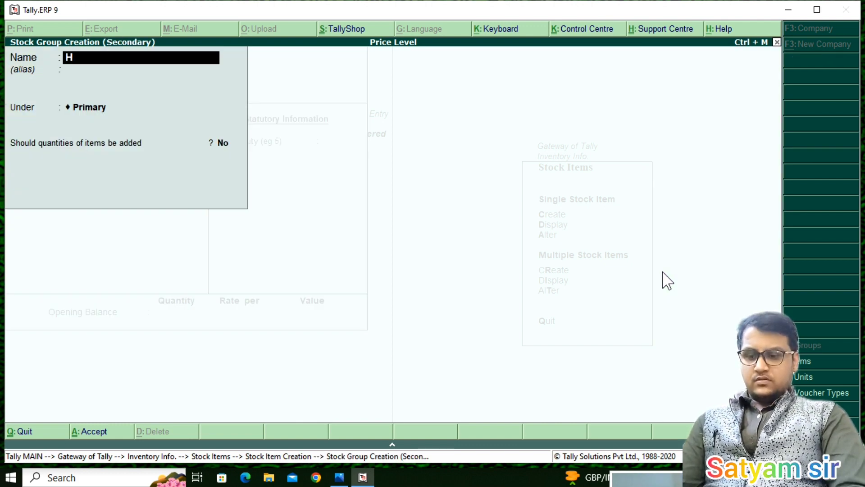
pyautogui.write('ardware')
pyautogui.press('Return')
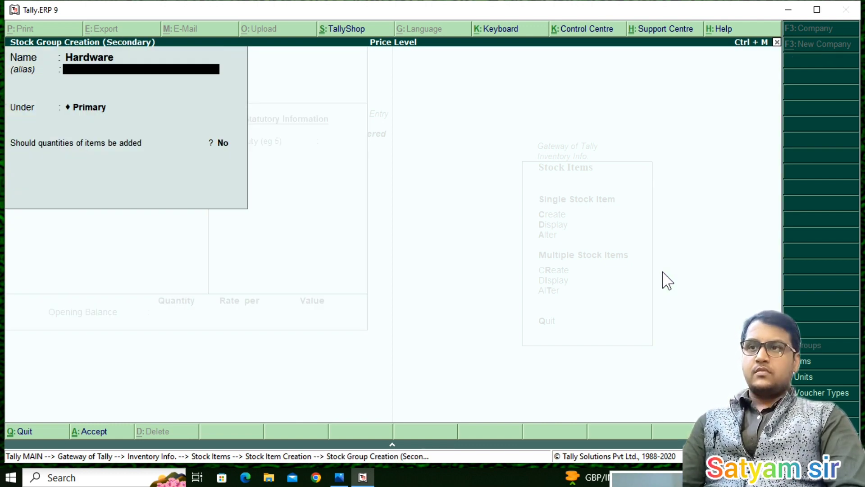
pyautogui.press('Return')
pyautogui.press('Return')
pyautogui.press('Return')
pyautogui.press('Return')
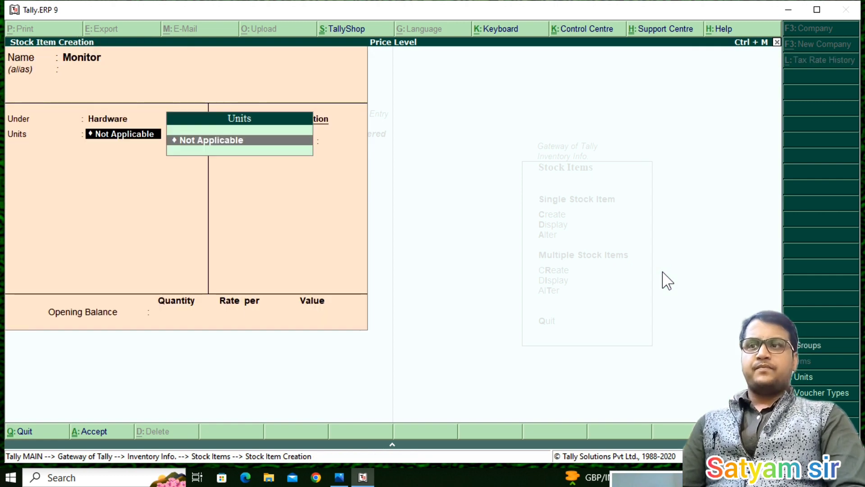
# Create the simple unit pcs from within the item form and assign it to the Monitor item
pyautogui.hotkey('alt', 'c')
pyautogui.write('pcs')
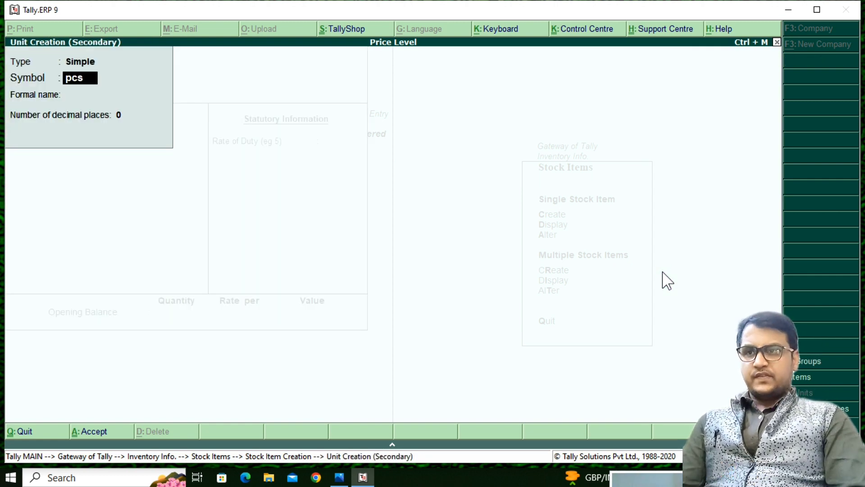
pyautogui.press('Return')
pyautogui.press('Return')
pyautogui.press('Return')
pyautogui.press('Return')
pyautogui.press('Return')
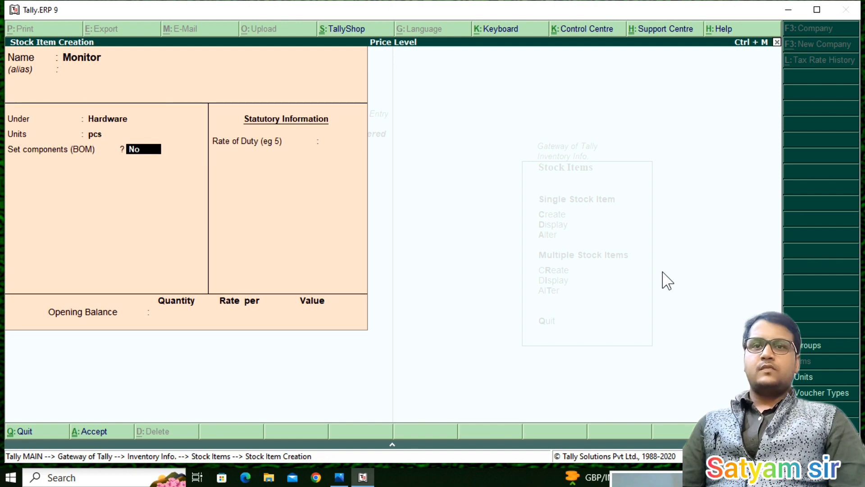
# Save the Monitor item without BOM components, a duty rate or an opening balance
pyautogui.press('Return')
pyautogui.press('Return')
pyautogui.press('Return')
pyautogui.press('Return')
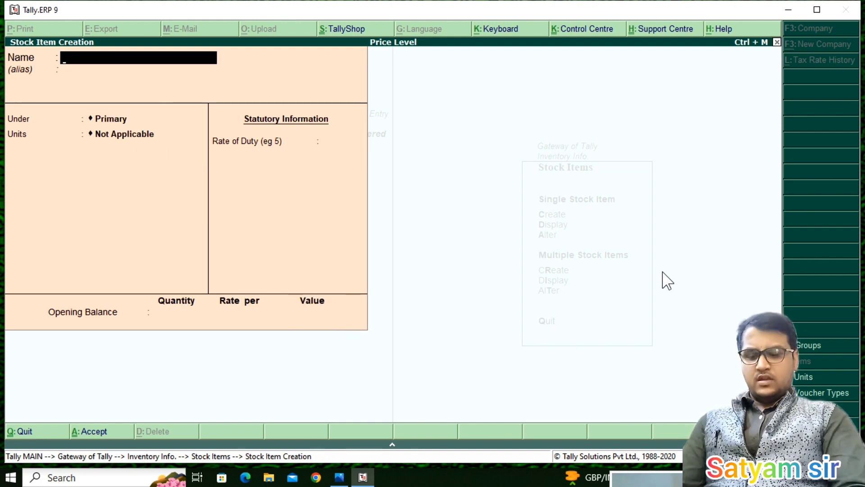
# Create the stock item Keyboard under Hardware with the unit pcs and save it
pyautogui.write('Keyboard')
pyautogui.press('Return')
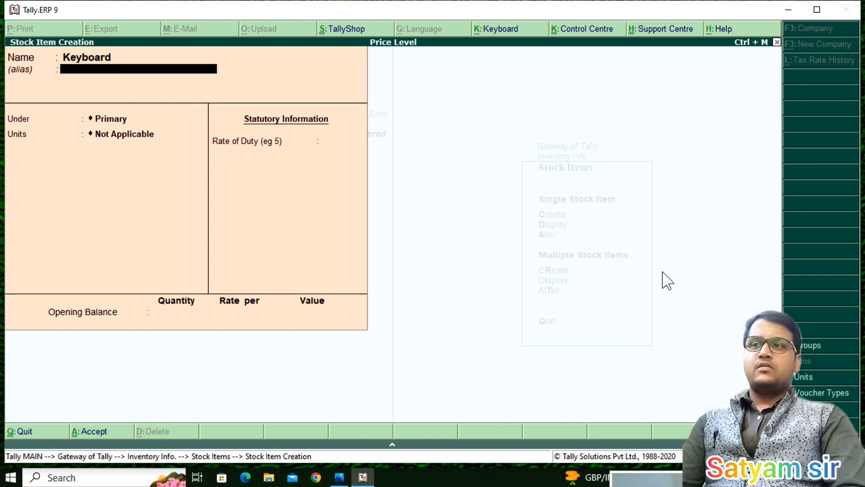
pyautogui.press('Return')
pyautogui.write('h')
pyautogui.press('Return')
pyautogui.write('pcs')
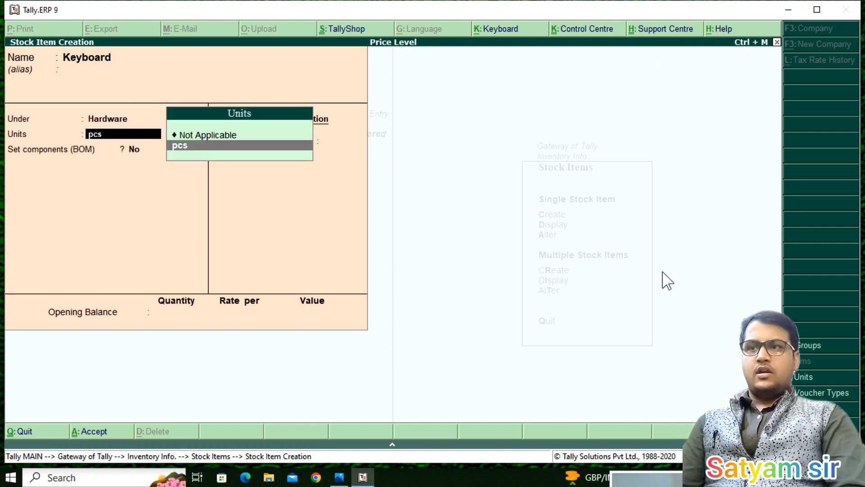
pyautogui.press('Return')
pyautogui.press('Return')
pyautogui.press('Return')
pyautogui.press('Return')
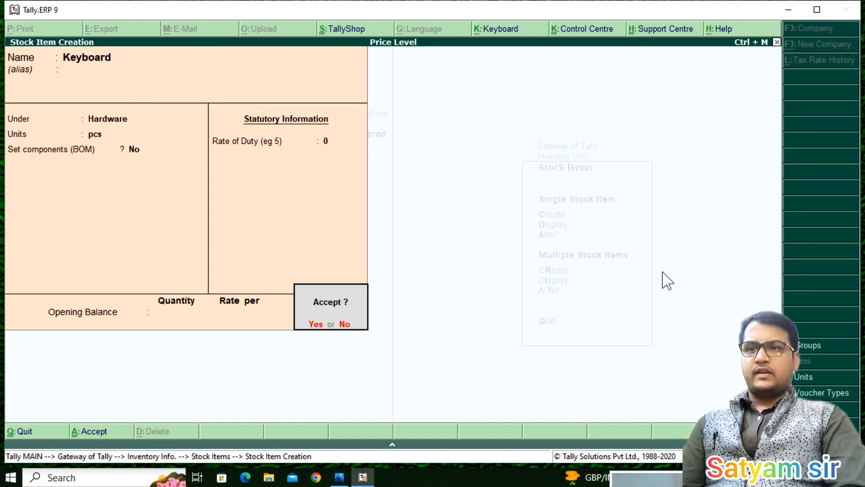
pyautogui.press('Return')
# Start a stock item named Cpu and place it under the Hardware group
pyautogui.write('Cpu')
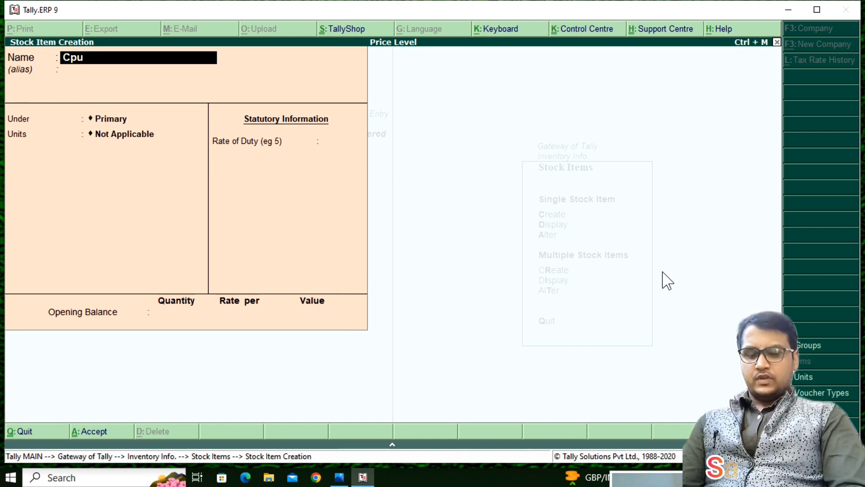
pyautogui.press('Return')
pyautogui.press('Return')
pyautogui.press('Right')
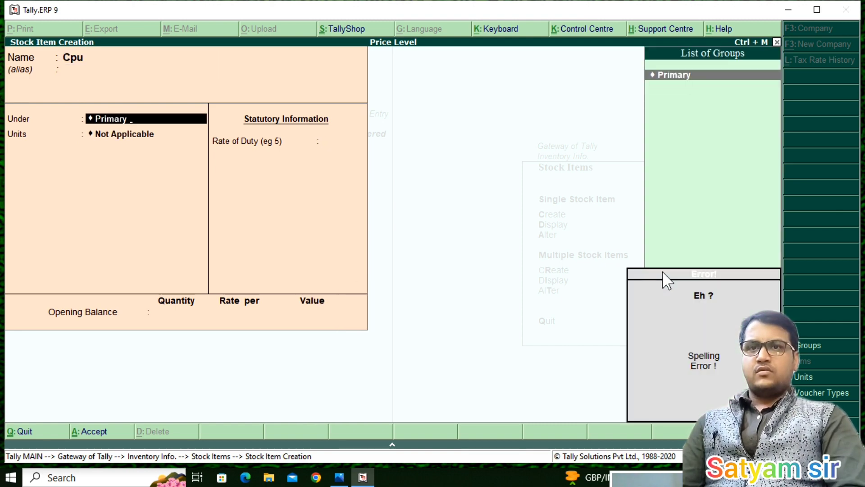
pyautogui.press('BackSpace')
pyautogui.press('BackSpace')
pyautogui.press('BackSpace')
pyautogui.press('BackSpace')
pyautogui.press('BackSpace')
pyautogui.press('BackSpace')
pyautogui.press('BackSpace')
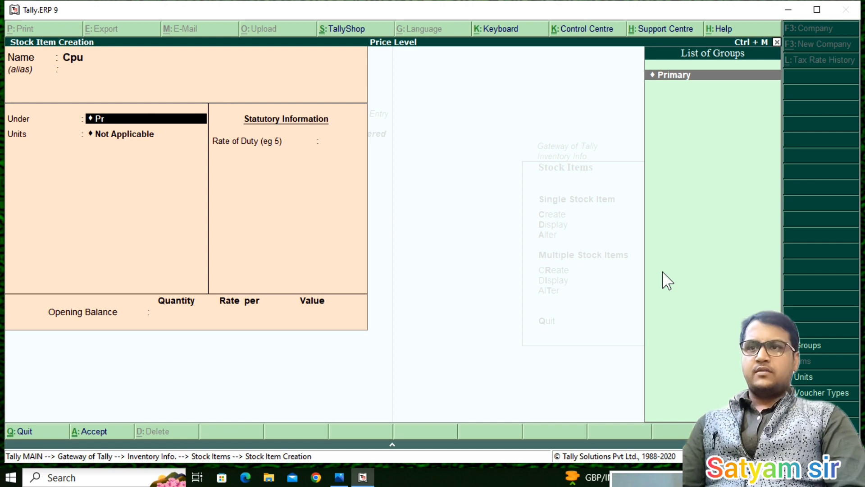
pyautogui.press('BackSpace')
pyautogui.write('h')
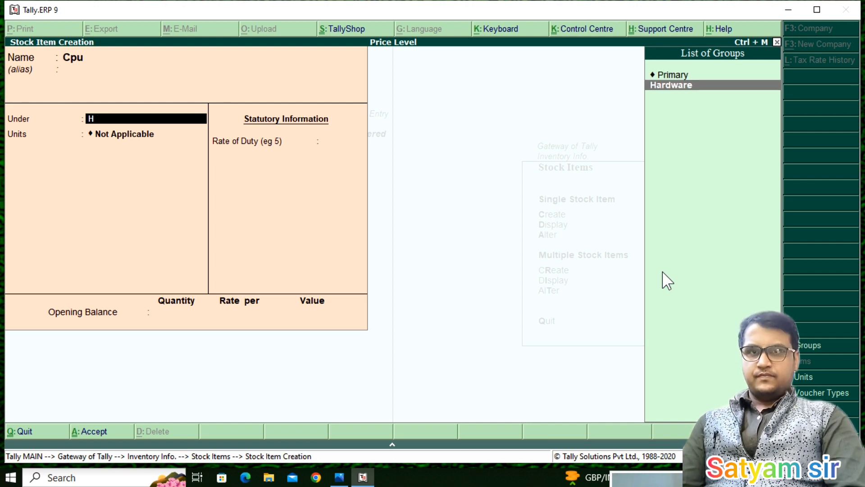
pyautogui.press('Return')
# Set the Cpu item's unit to pcs and save the item with the other fields at their defaults
pyautogui.write('p')
pyautogui.press('Return')
pyautogui.press('Return')
pyautogui.press('Return')
pyautogui.press('Return')
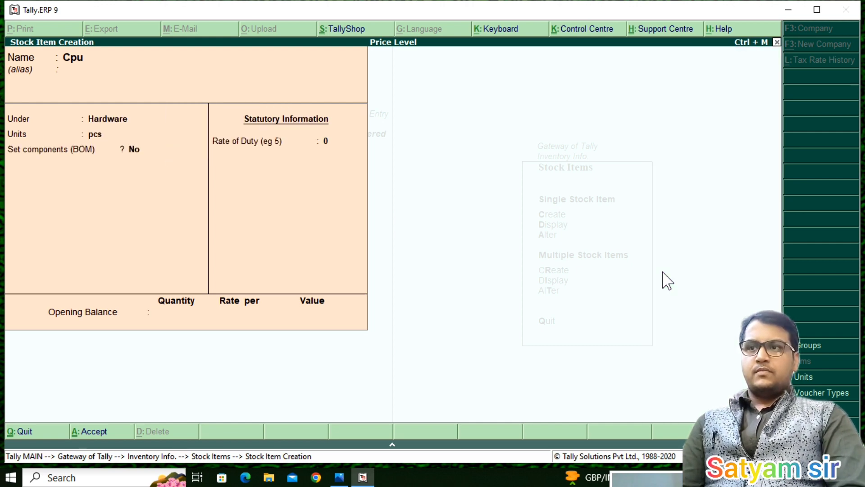
pyautogui.press('Return')
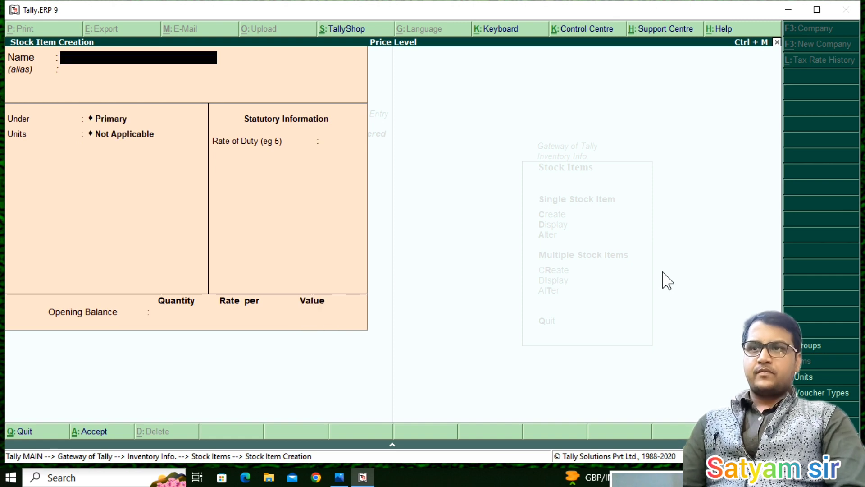
# Leave stock item creation and open the Price List form from the inventory masters
pyautogui.press('Escape')
pyautogui.press('Return')
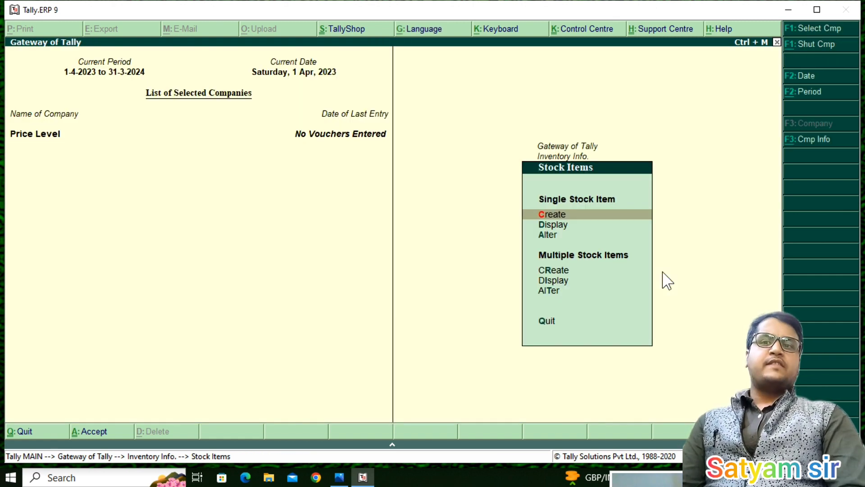
pyautogui.press('Escape')
pyautogui.press('Down')
pyautogui.press('Down')
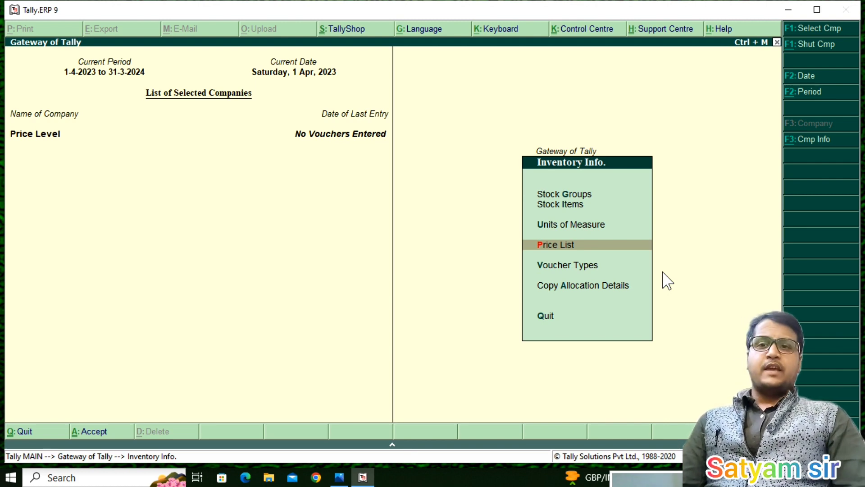
pyautogui.press('Return')
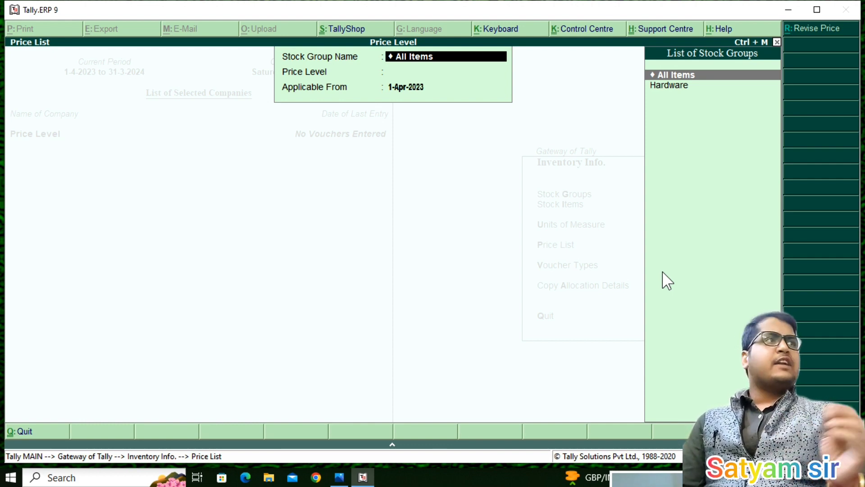
# Select All Items as the stock group for the price list
pyautogui.press('Down')
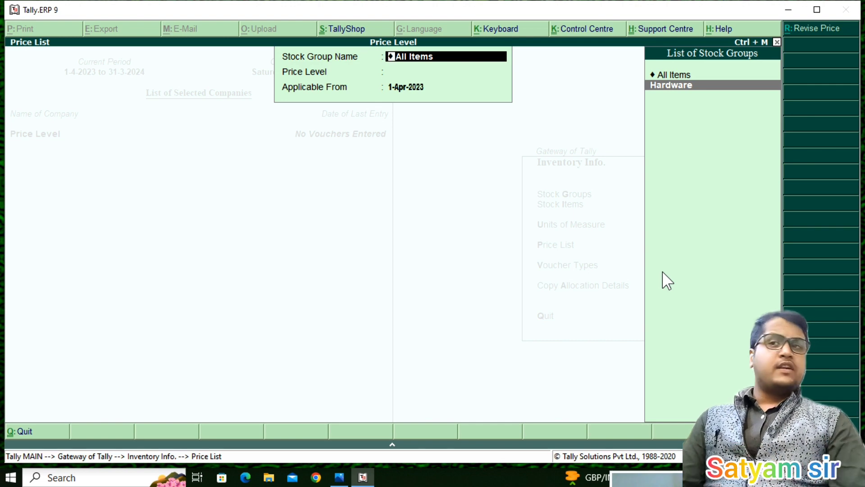
pyautogui.press('Up')
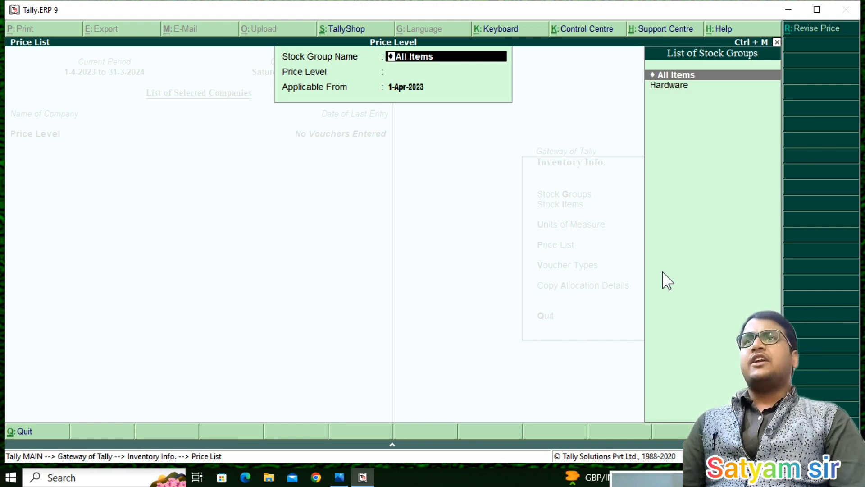
pyautogui.press('Return')
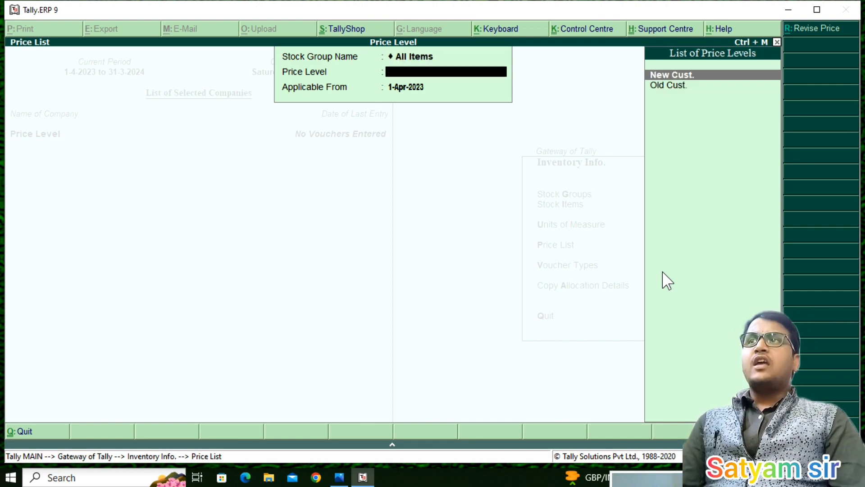
pyautogui.press('BackSpace')
pyautogui.press('Down')
pyautogui.press('Up')
pyautogui.press('Down')
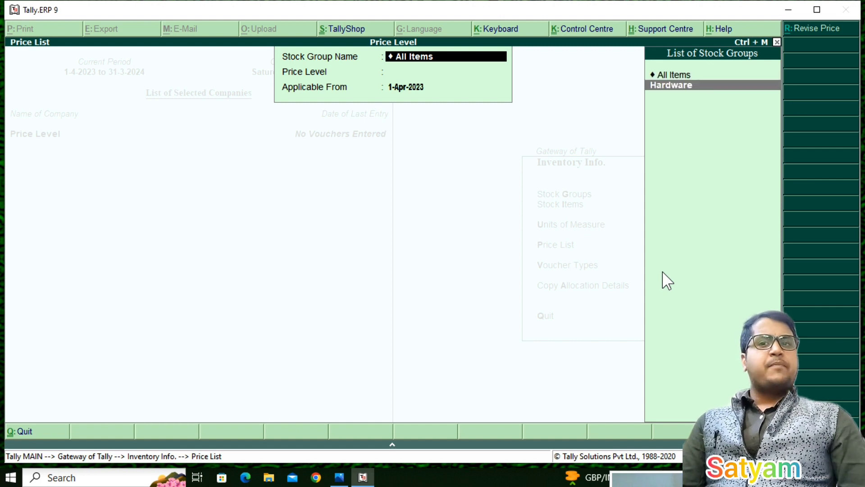
pyautogui.press('Up')
pyautogui.press('Down')
pyautogui.press('Up')
pyautogui.press('Down')
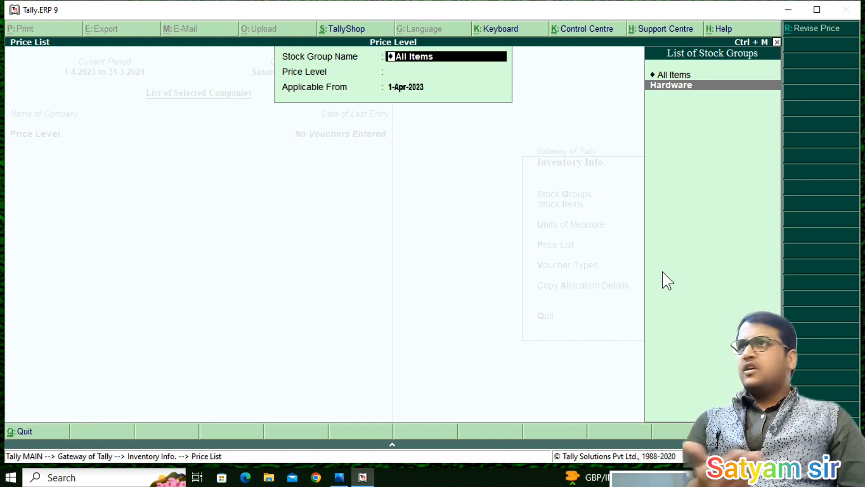
pyautogui.press('Up')
pyautogui.press('Return')
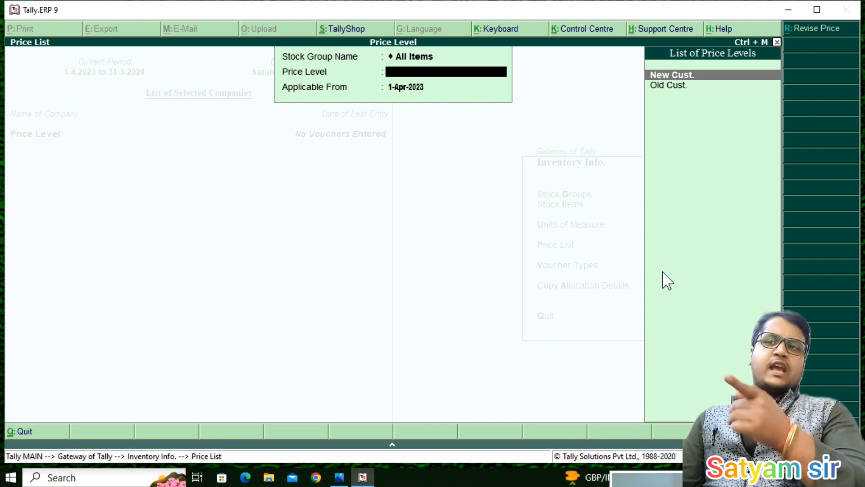
# Choose the price level Old Cust. applicable from 1-Apr-2023 and open its price list for entry
pyautogui.press('Down')
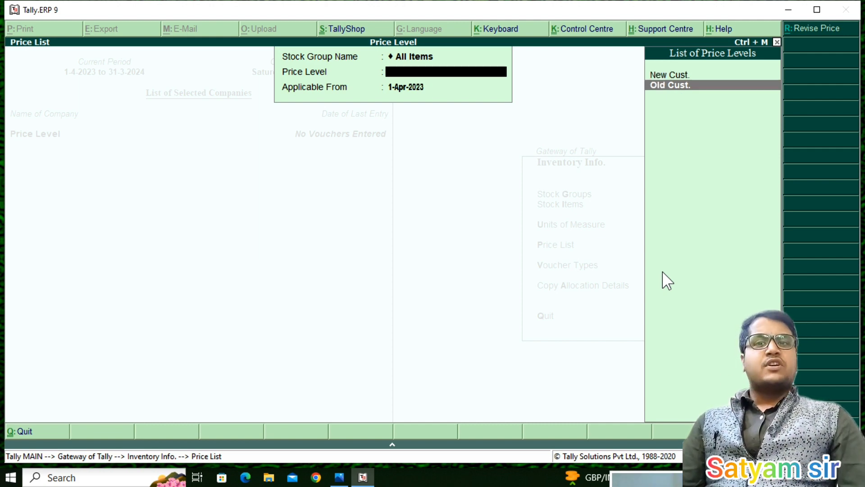
pyautogui.press('Up')
pyautogui.press('Down')
pyautogui.press('Up')
pyautogui.press('Down')
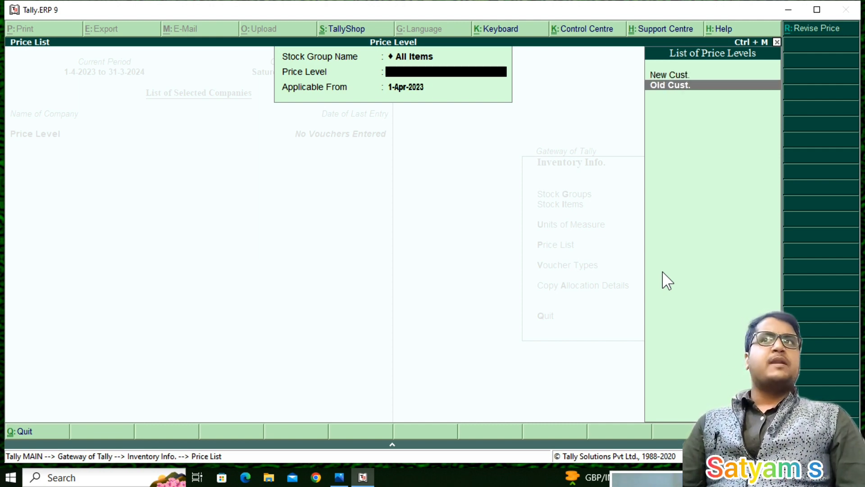
pyautogui.press('Up')
pyautogui.press('Down')
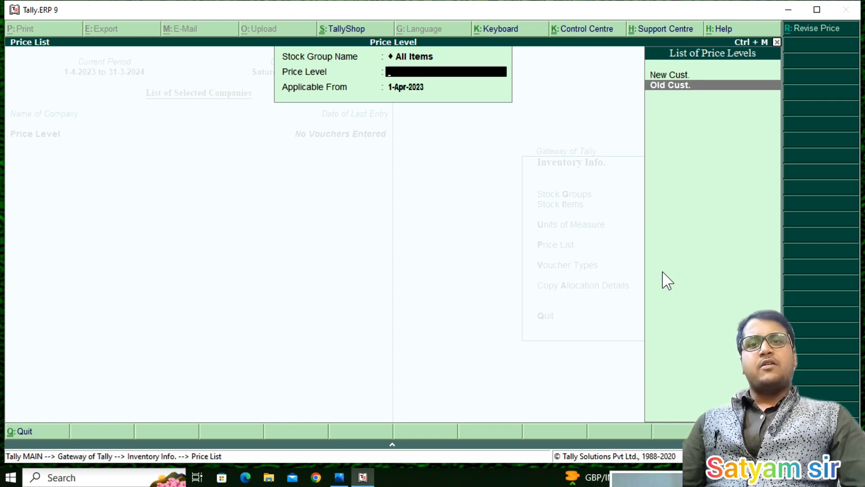
pyautogui.press('Return')
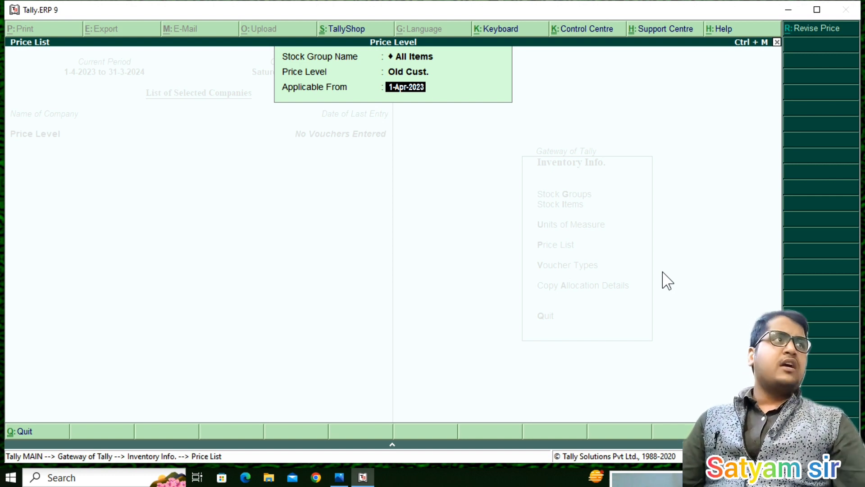
pyautogui.press('Return')
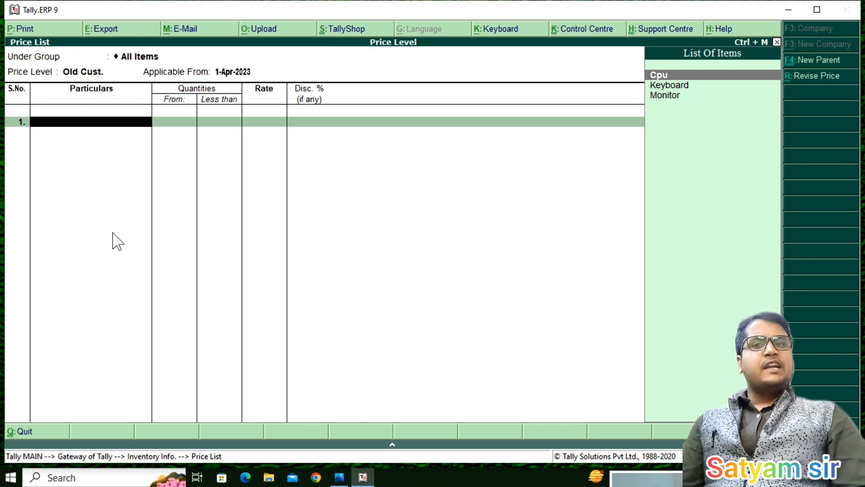
# Add Cpu to the price list with a rate of 2500 and 1% discount for quantities less than 2 pcs
pyautogui.press('Return')
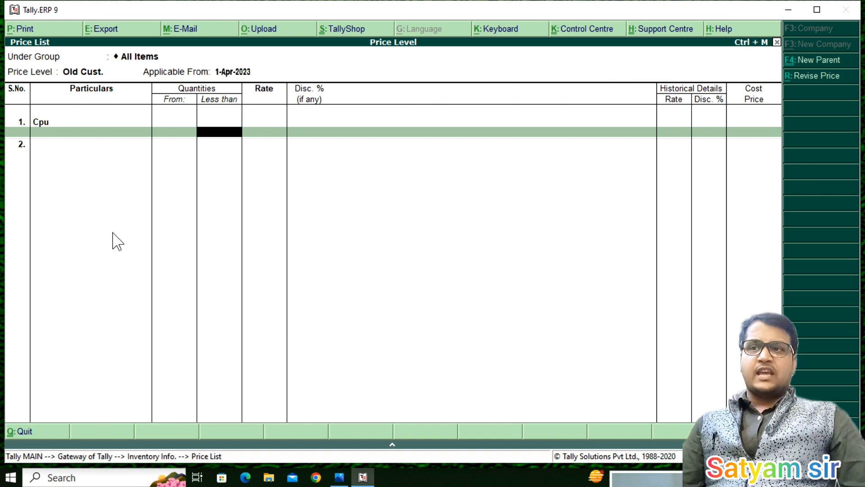
pyautogui.write('2')
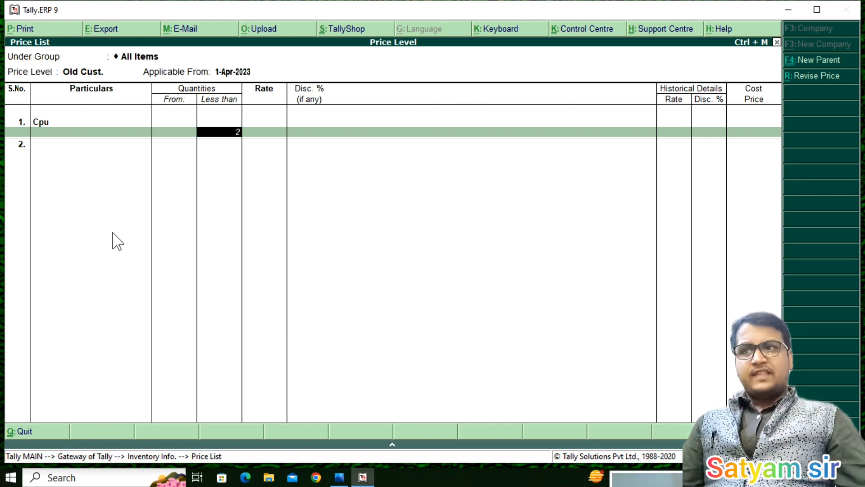
pyautogui.press('Return')
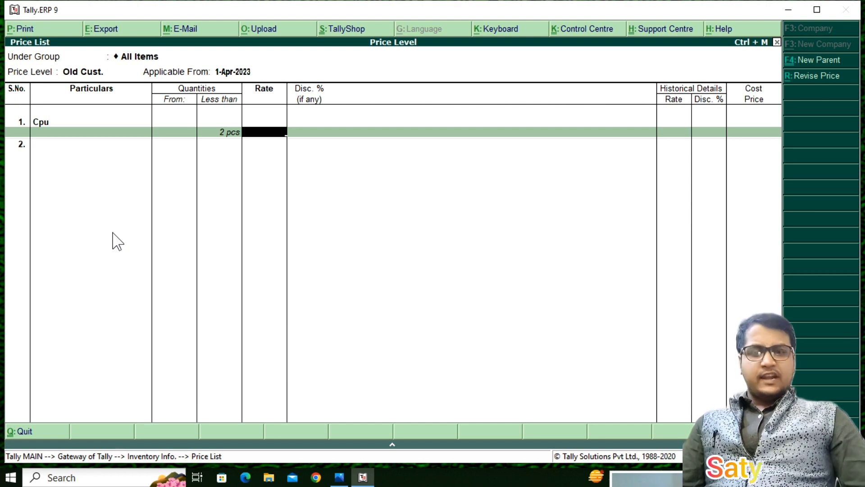
pyautogui.write('2500')
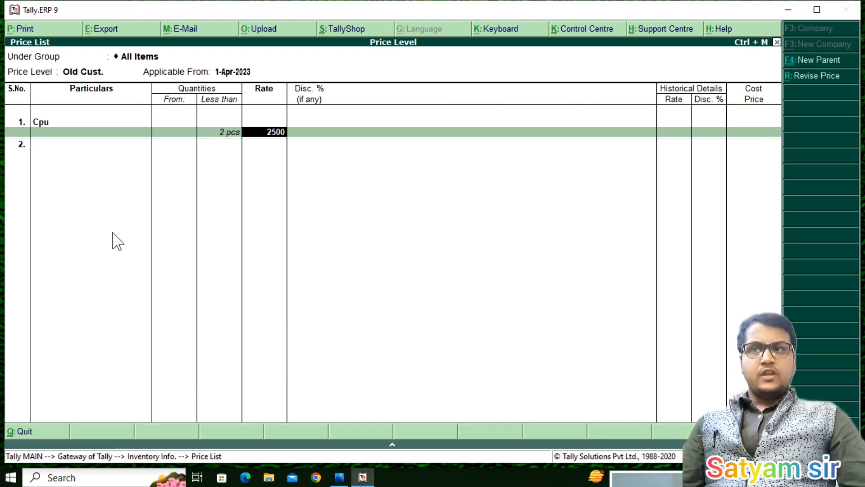
pyautogui.press('Return')
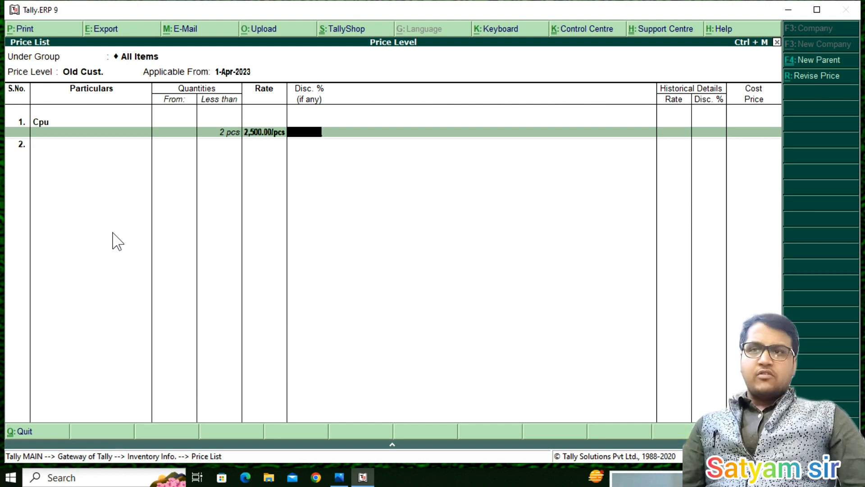
pyautogui.write('1')
pyautogui.press('Return')
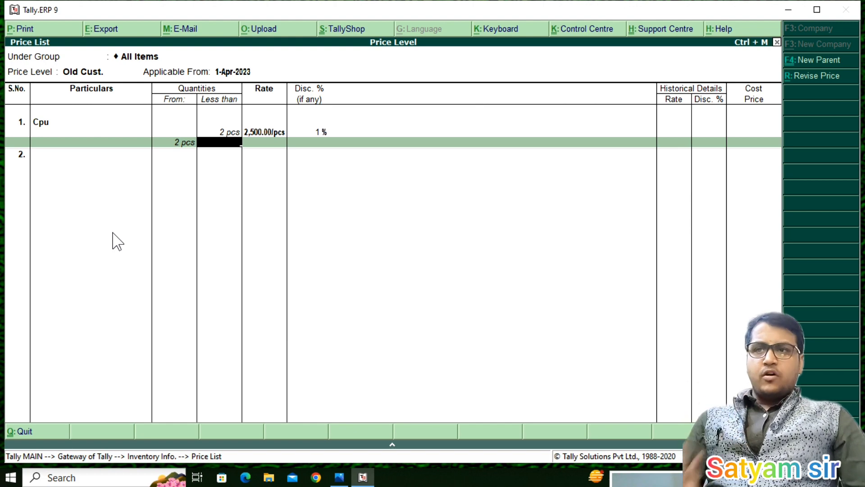
# Add a second Cpu slab from 2 to less than 5 pcs with a rate of 2500 and 2% discount
pyautogui.write('5')
pyautogui.press('Return')
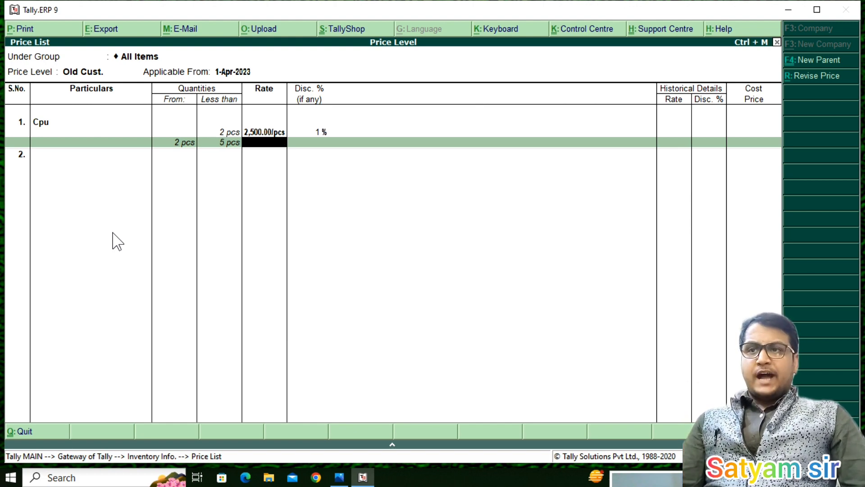
pyautogui.write('2500')
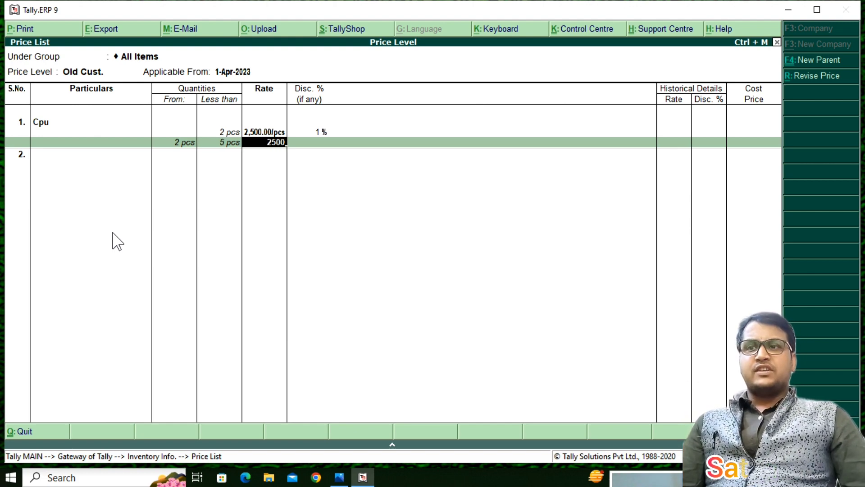
pyautogui.press('Return')
pyautogui.write('2')
pyautogui.press('Return')
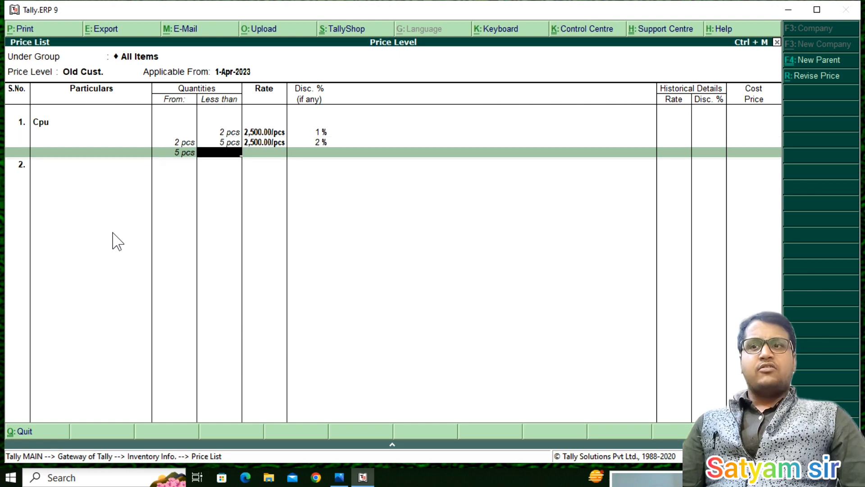
# Add a Cpu slab from 5 to less than 8 pcs with a rate of 2500 and 5% discount
pyautogui.write('8')
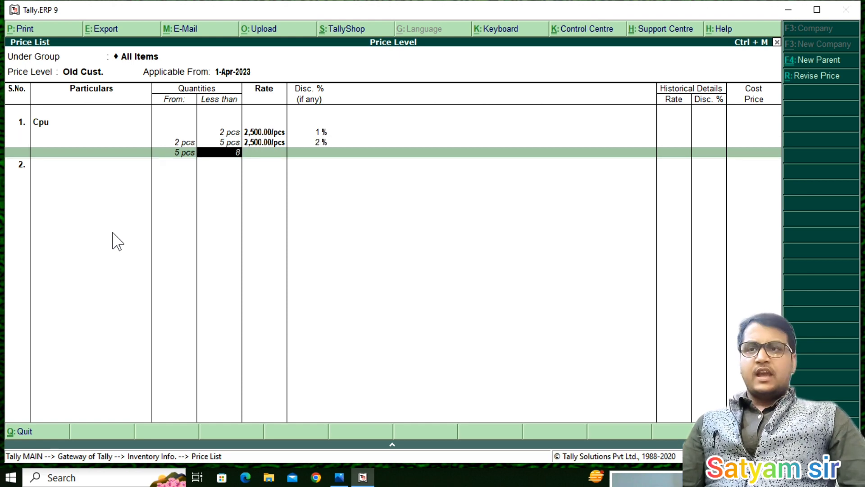
pyautogui.press('Return')
pyautogui.write('2500')
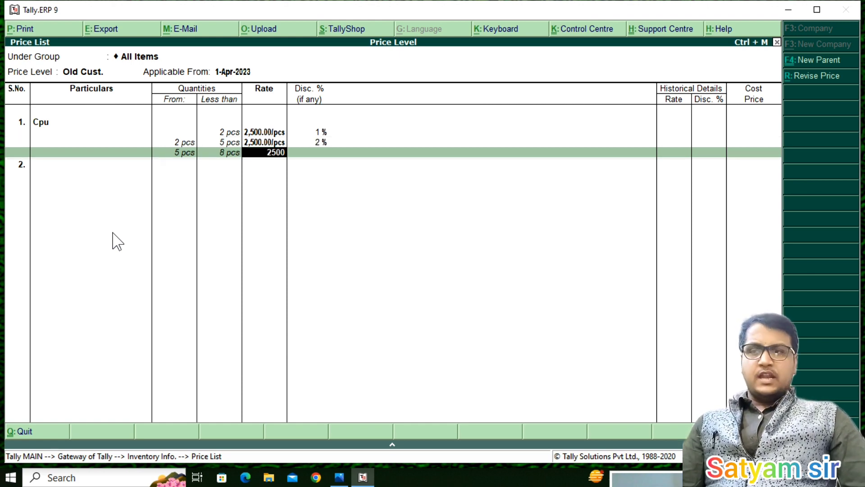
pyautogui.press('Return')
pyautogui.write('5')
pyautogui.press('Return')
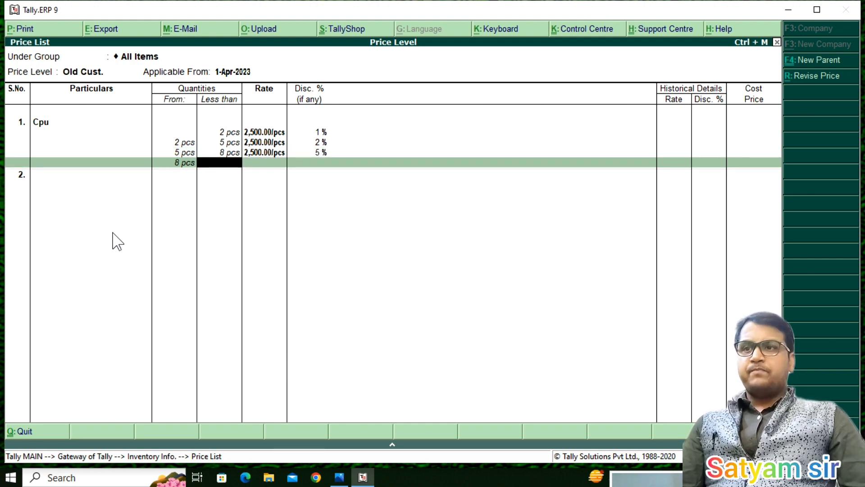
# Add a Cpu slab from 8 to less than 12 pcs with a rate of 2500 and 6% discount
pyautogui.write('10')
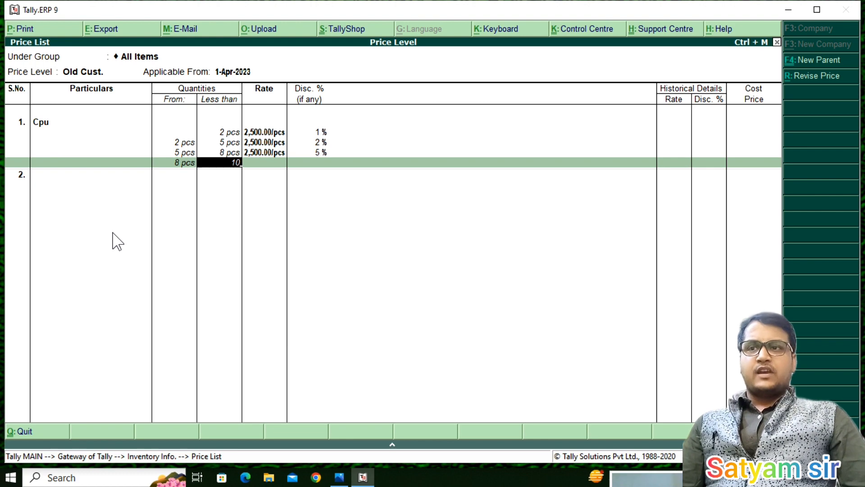
pyautogui.press('BackSpace')
pyautogui.write('2')
pyautogui.press('Return')
pyautogui.write('2,5')
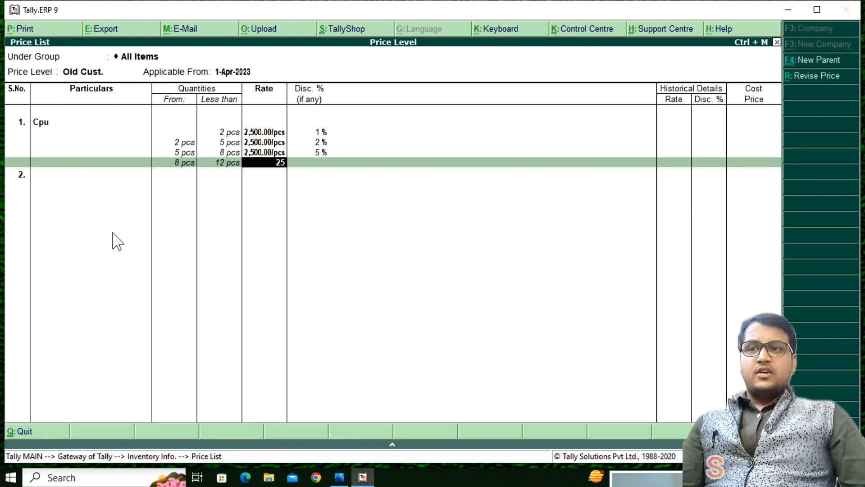
pyautogui.write('00')
pyautogui.press('Return')
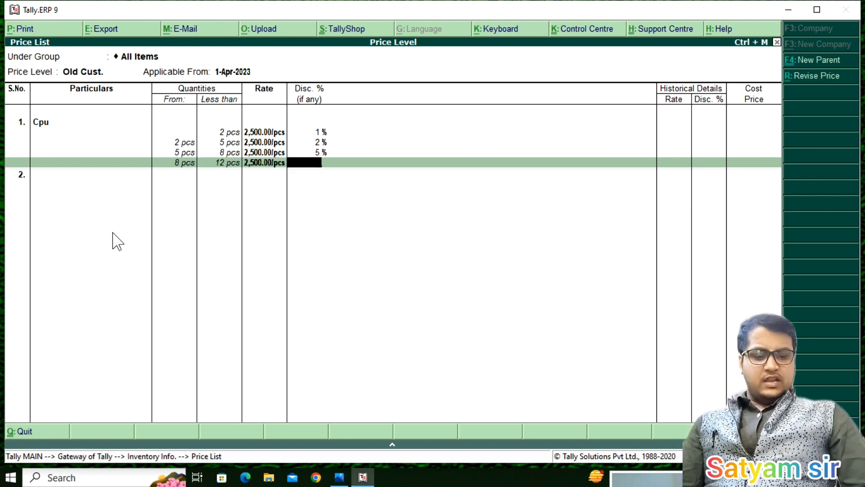
pyautogui.write('6')
pyautogui.press('Return')
# Add an open-ended Cpu slab from 12 pcs upward with a rate of 2000 and no discount
pyautogui.press('Return')
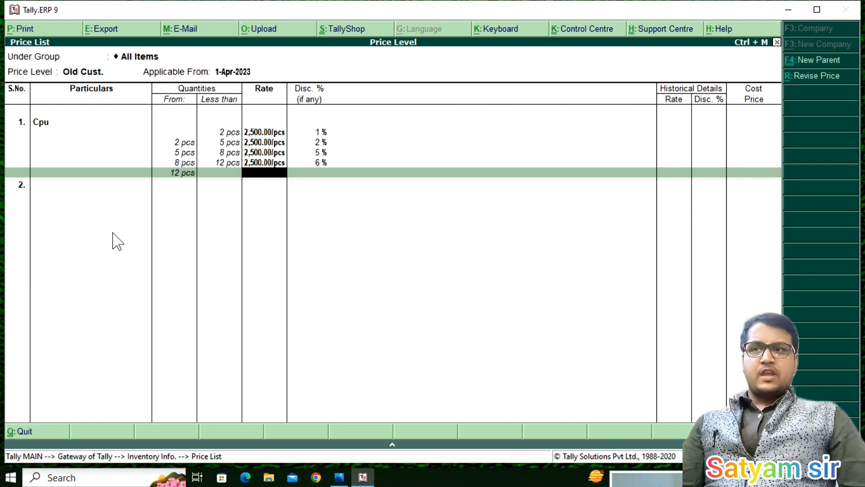
pyautogui.write('2000')
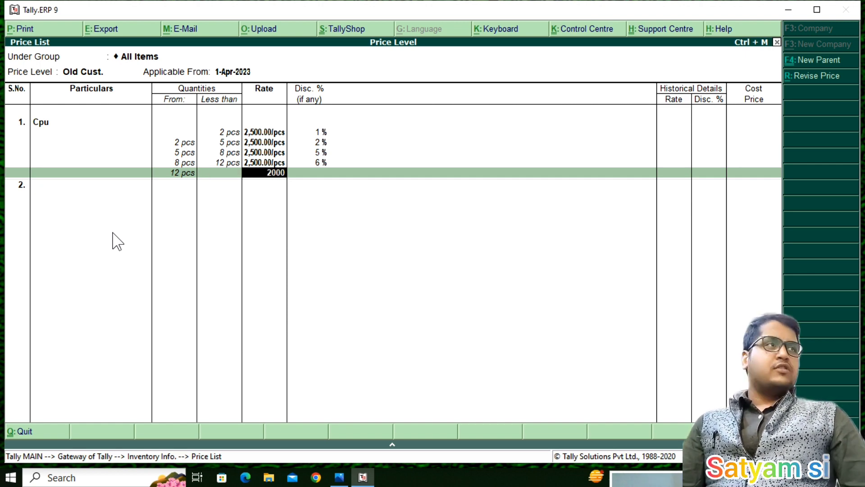
pyautogui.press('Return')
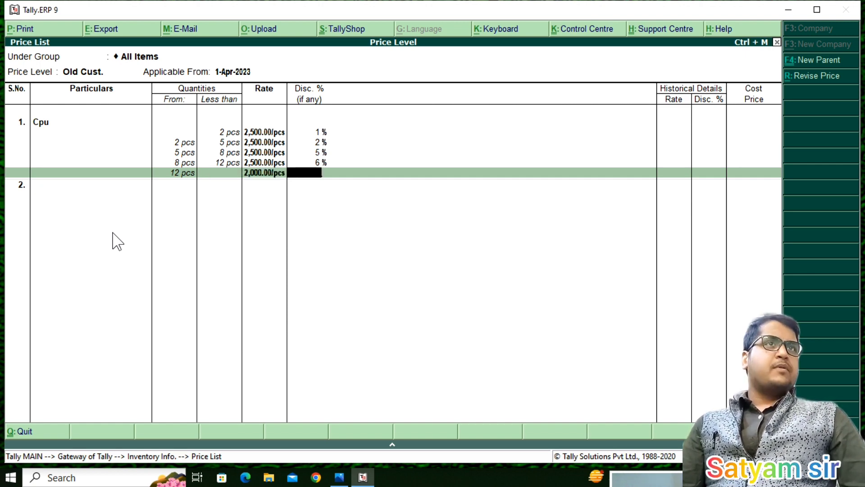
pyautogui.press('Return')
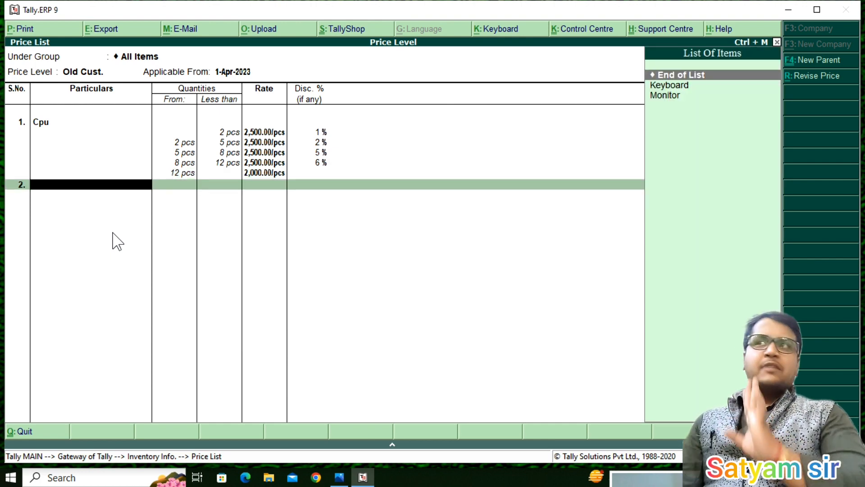
# Add Keyboard to the price list with a rate of 300 and 1% discount for quantities less than 2 pcs
pyautogui.press('Down')
pyautogui.press('Return')
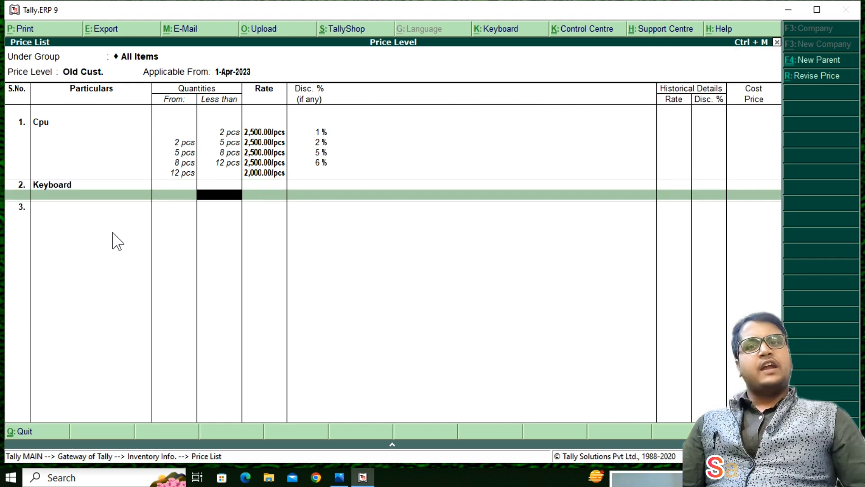
pyautogui.write('2')
pyautogui.press('Return')
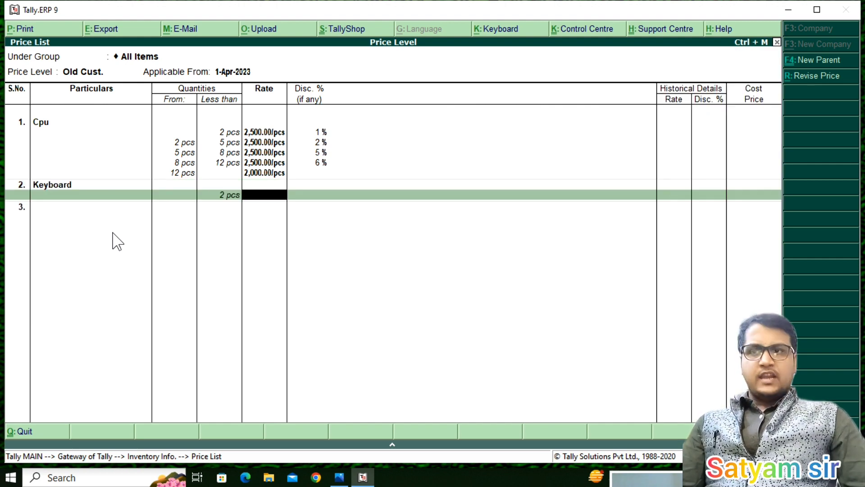
pyautogui.write('300')
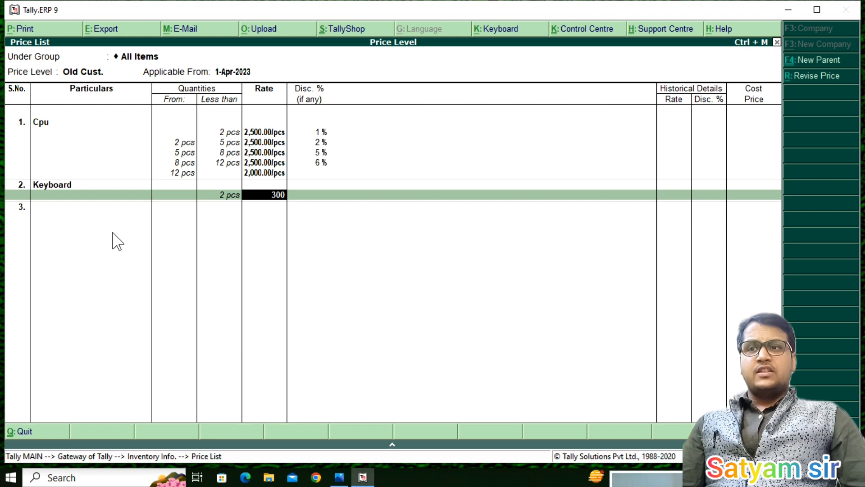
pyautogui.press('Return')
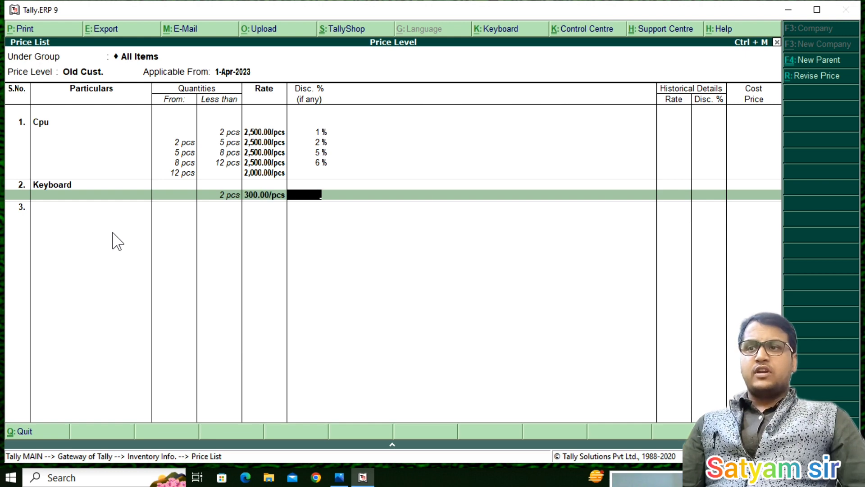
pyautogui.write('1')
pyautogui.press('Return')
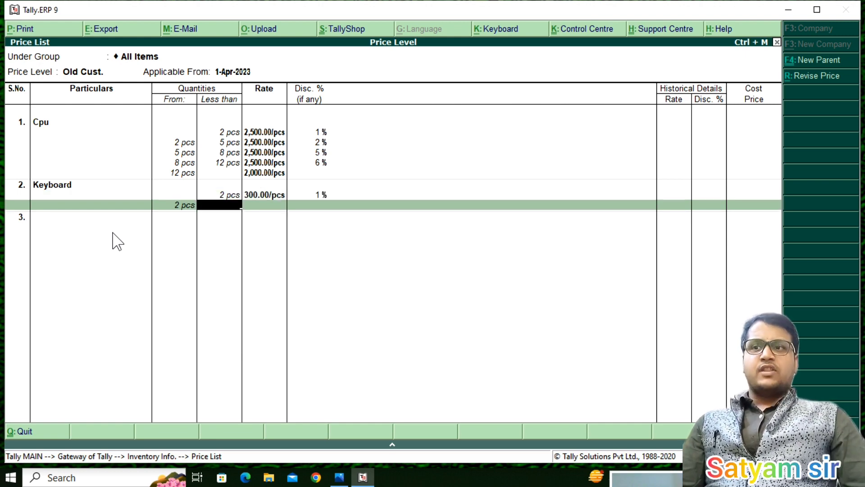
# Add a Keyboard slab from 2 to less than 5 pcs with a rate of 300 and 2% discount
pyautogui.write('5')
pyautogui.press('Return')
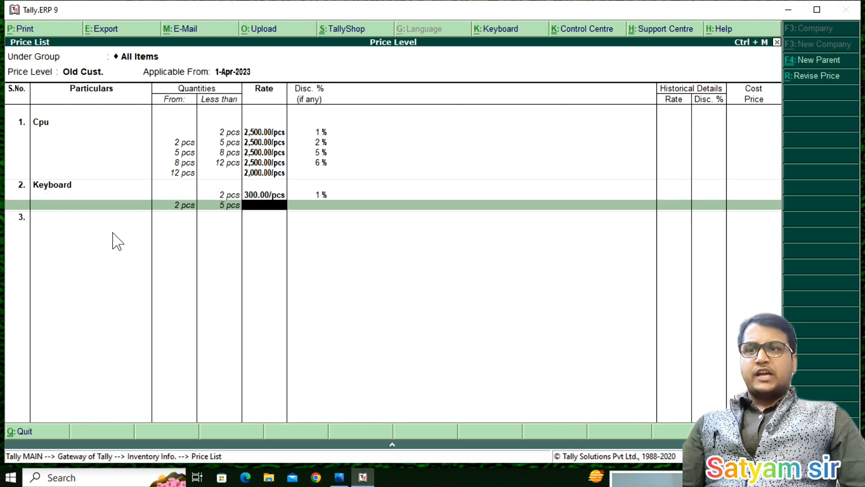
pyautogui.write('300')
pyautogui.press('Return')
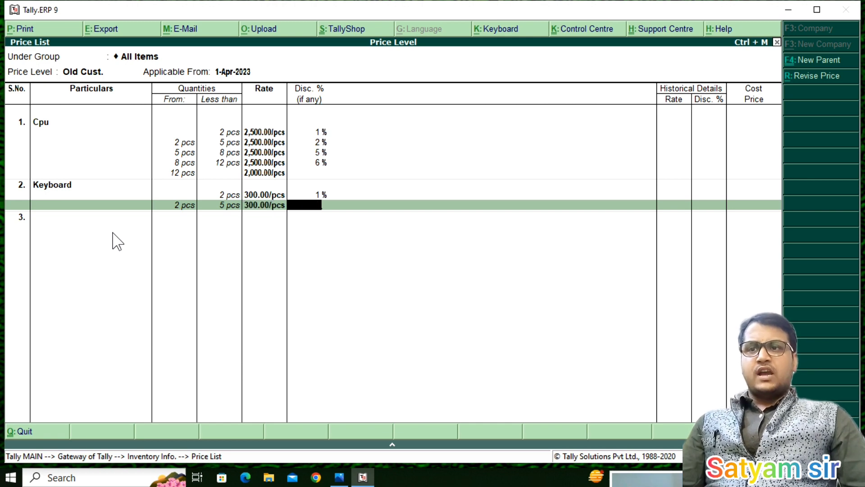
pyautogui.write('2')
pyautogui.press('Return')
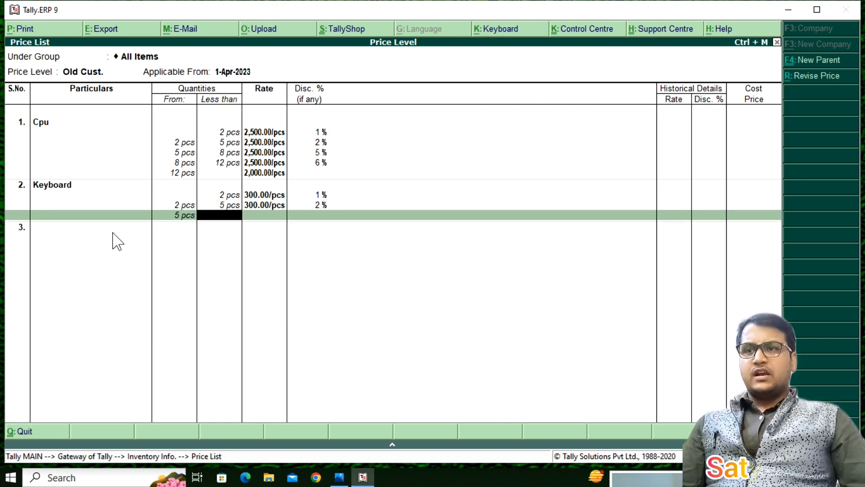
# Add a Keyboard slab from 5 to less than 8 pcs with a rate of 300 and 3% discount
pyautogui.write('8')
pyautogui.press('Return')
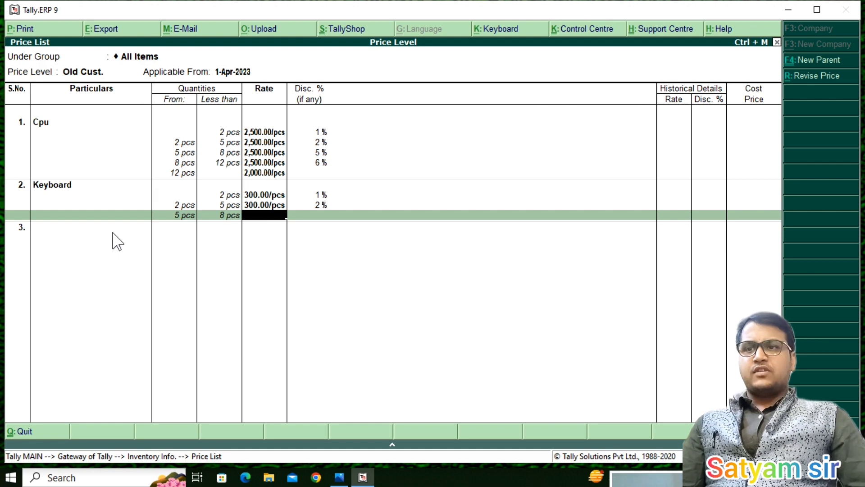
pyautogui.write('300')
pyautogui.press('Return')
pyautogui.write('3')
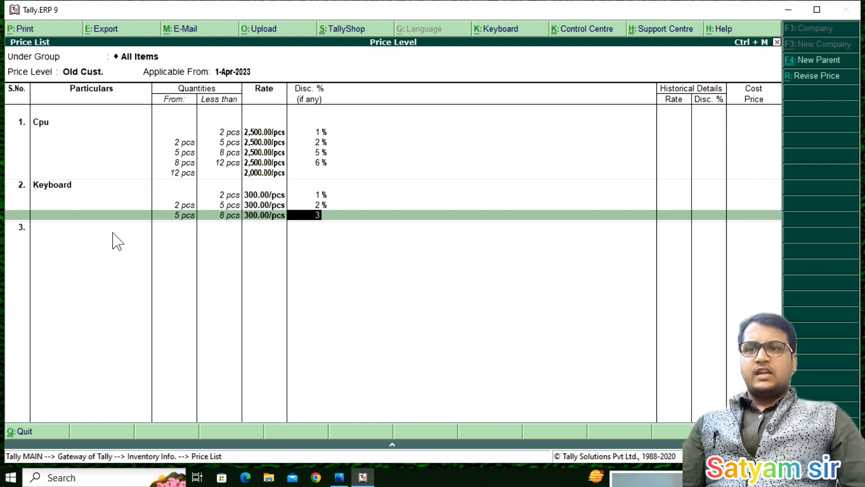
pyautogui.press('Return')
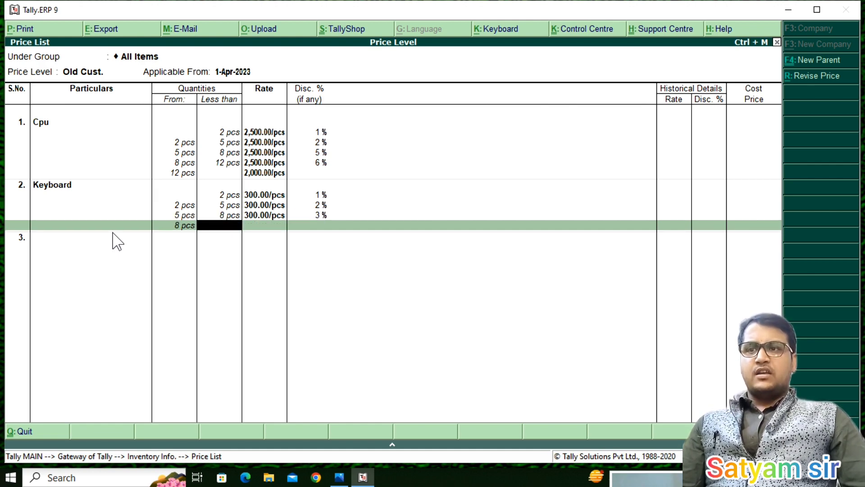
# Add a Keyboard slab from 8 to less than 12 pcs with a rate of 300 and 5% discount
pyautogui.write('12')
pyautogui.press('Return')
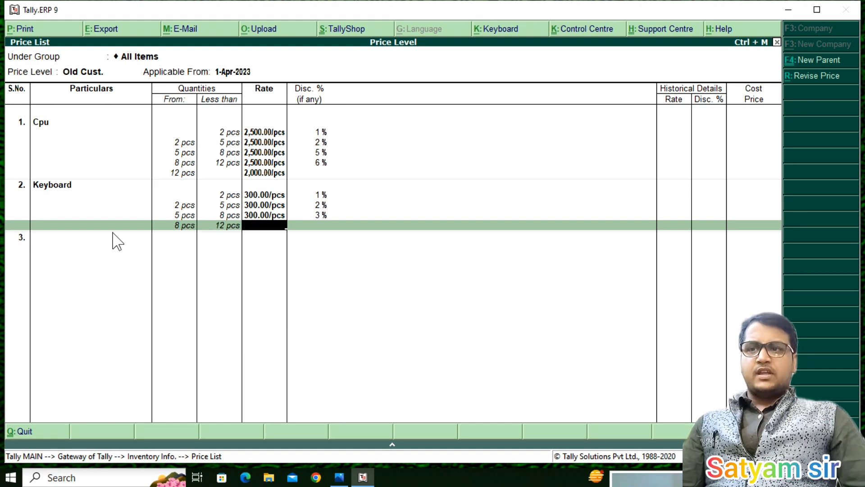
pyautogui.write('300')
pyautogui.press('Return')
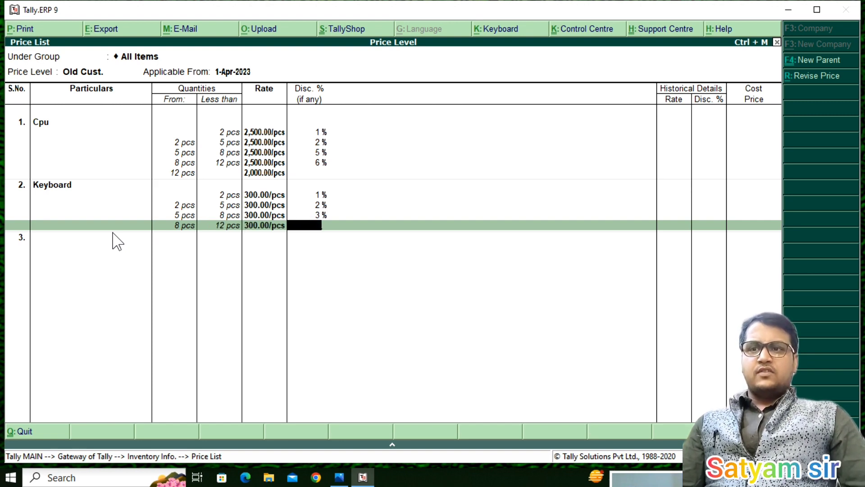
pyautogui.write('5')
pyautogui.press('Return')
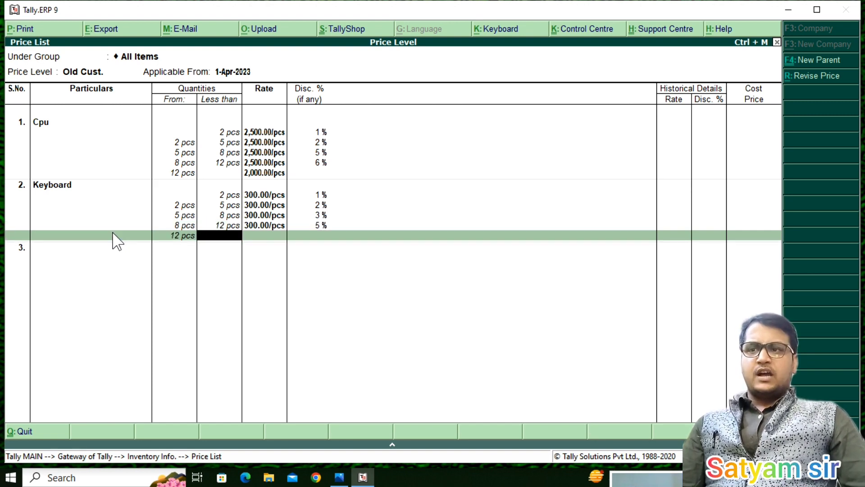
# Add an open-ended Keyboard slab from 12 pcs upward with a rate of 200 and no discount
pyautogui.press('Return')
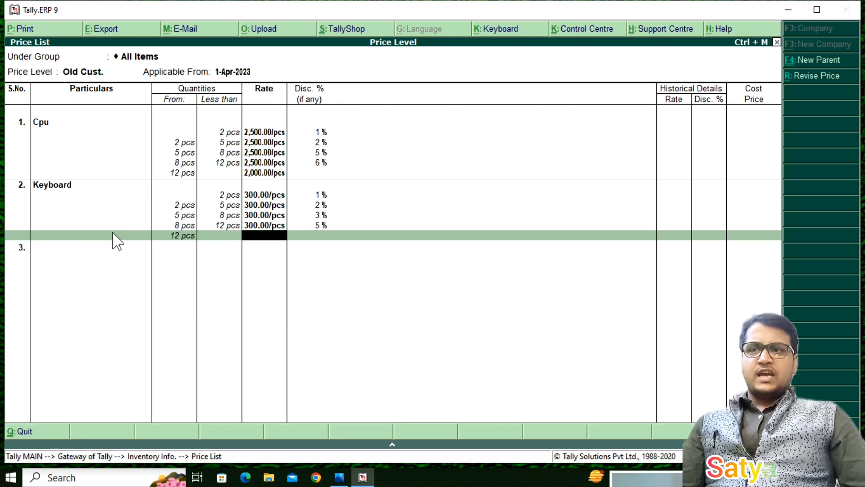
pyautogui.write('200')
pyautogui.press('Return')
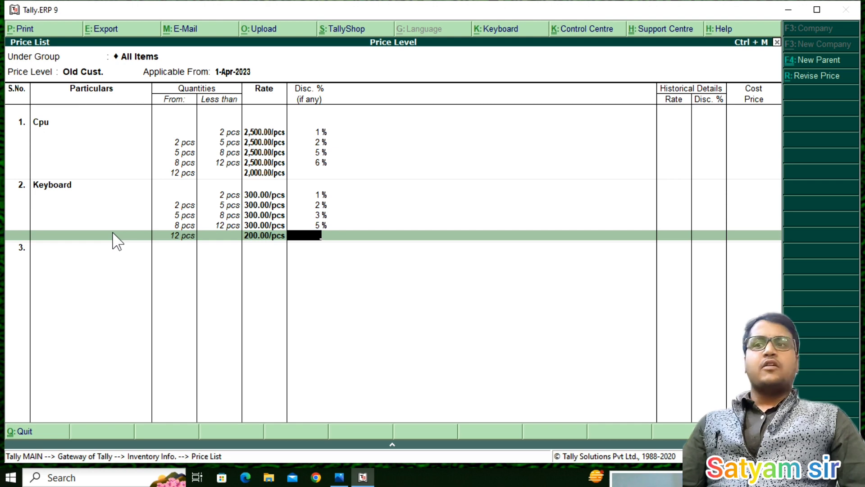
pyautogui.press('Return')
# Add Monitor to the price list with a rate of 4000 and 1% discount for quantities less than 2 pcs
pyautogui.press('Down')
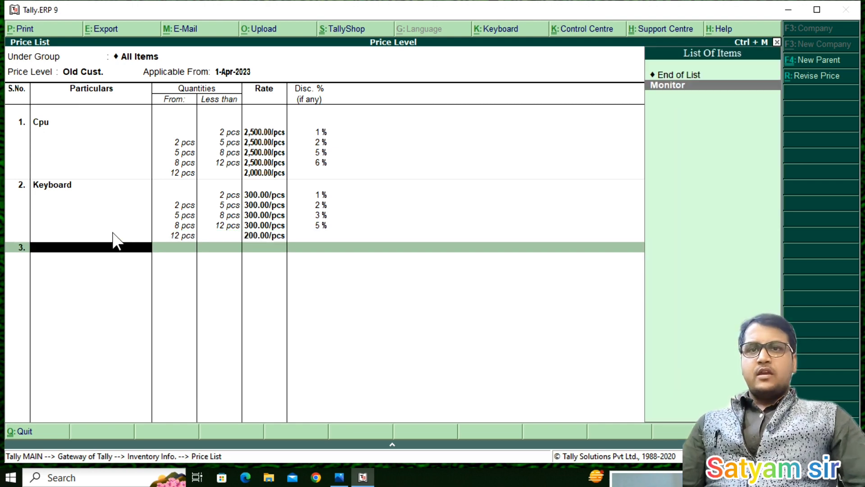
pyautogui.press('Return')
pyautogui.write('2')
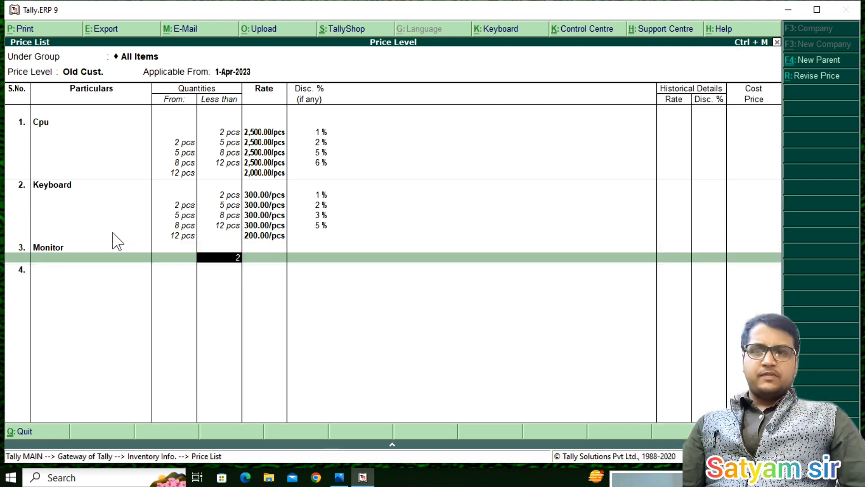
pyautogui.press('Return')
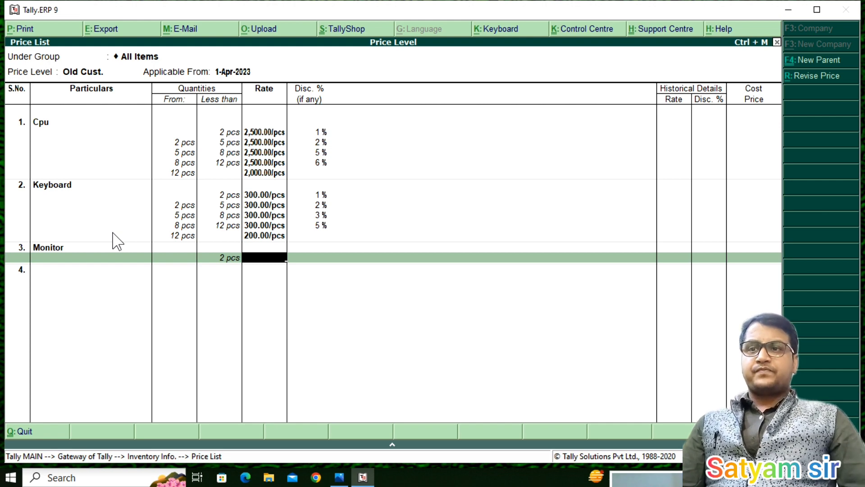
pyautogui.write('4000')
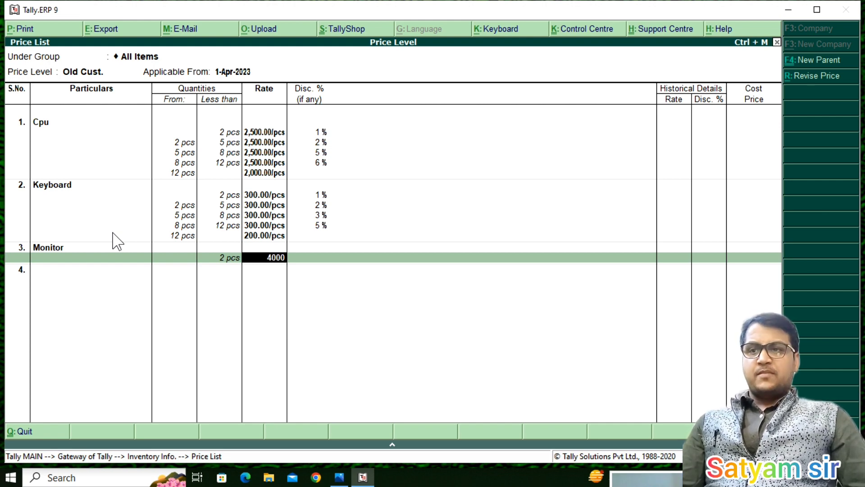
pyautogui.press('Return')
pyautogui.write('1')
pyautogui.press('Return')
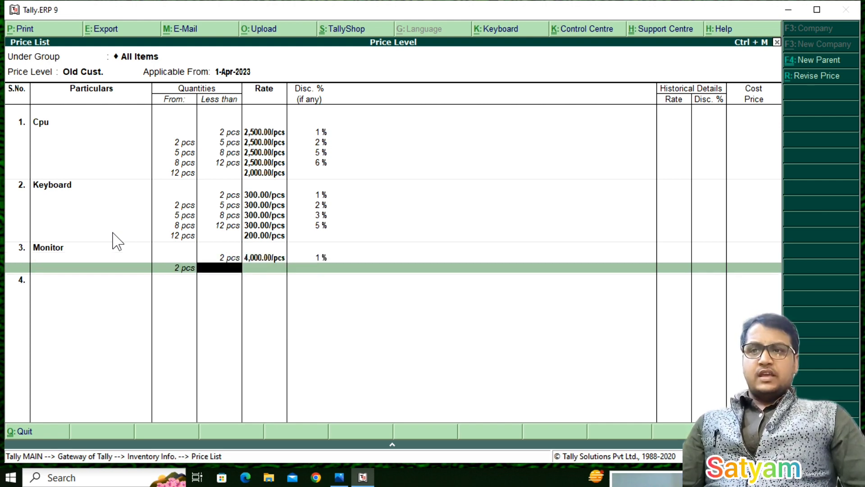
# Add a Monitor slab from 2 to less than 5 pcs with a rate of 4000 and 2% discount
pyautogui.write('5')
pyautogui.press('Return')
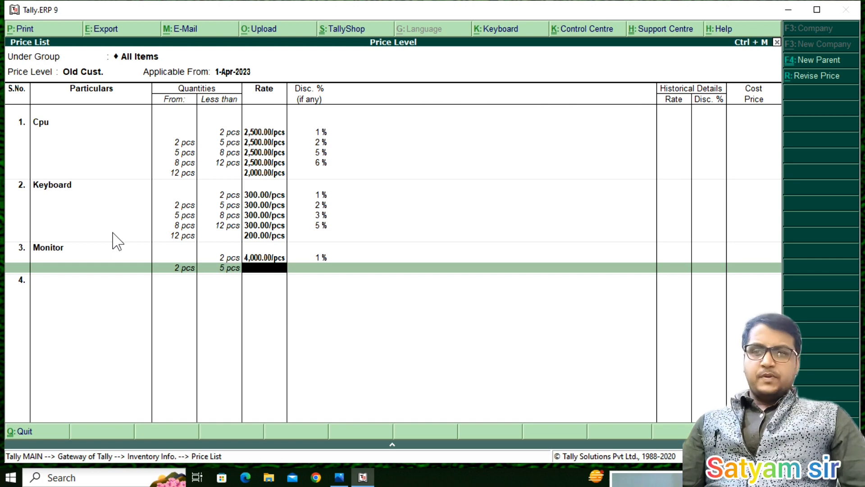
pyautogui.write('4000')
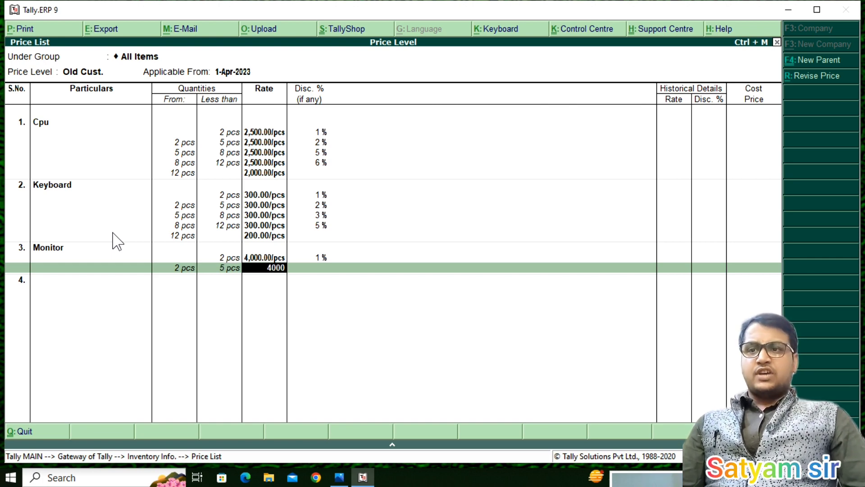
pyautogui.press('Return')
pyautogui.write('2')
pyautogui.press('Return')
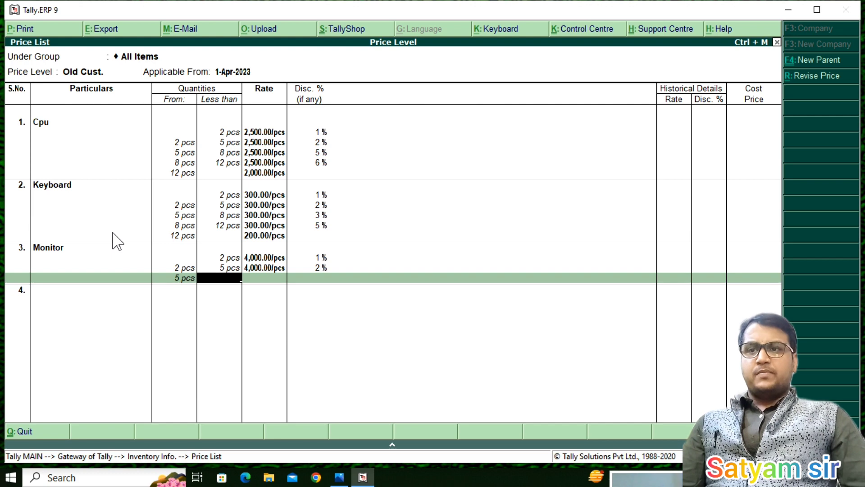
# Add a Monitor slab from 5 to less than 8 pcs with a rate of 4000 and 5% discount
pyautogui.write('8')
pyautogui.press('Return')
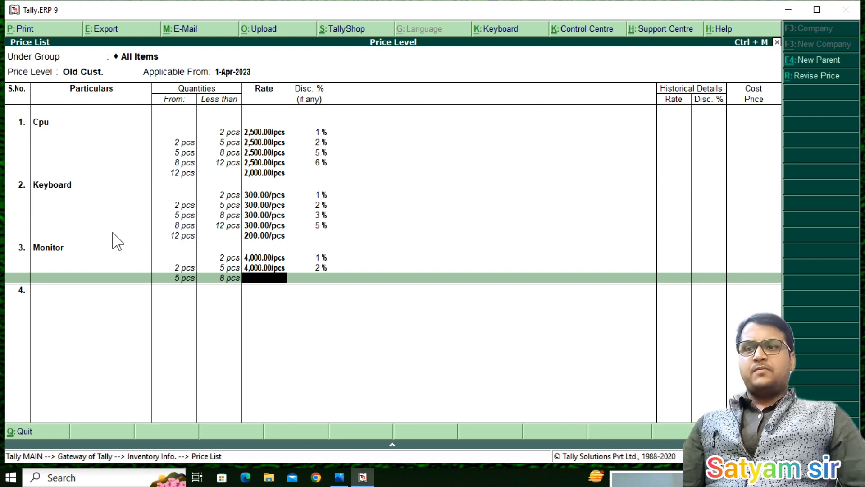
pyautogui.write('4000')
pyautogui.press('Return')
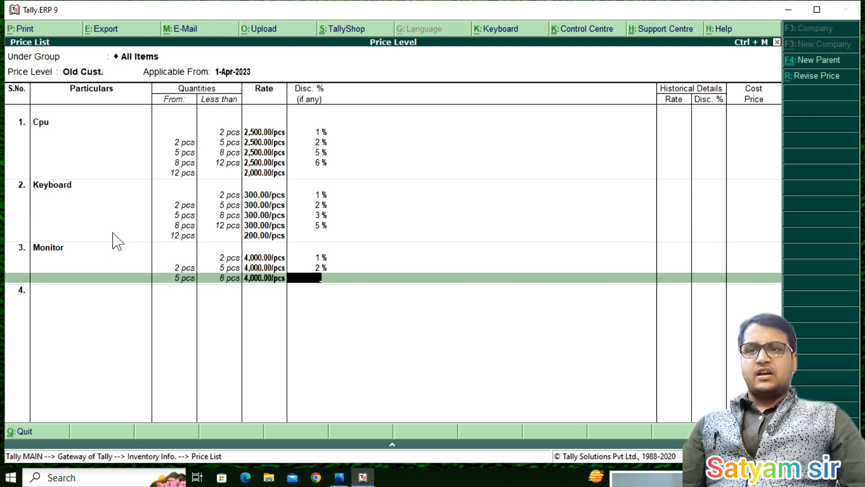
pyautogui.write('5')
pyautogui.press('Return')
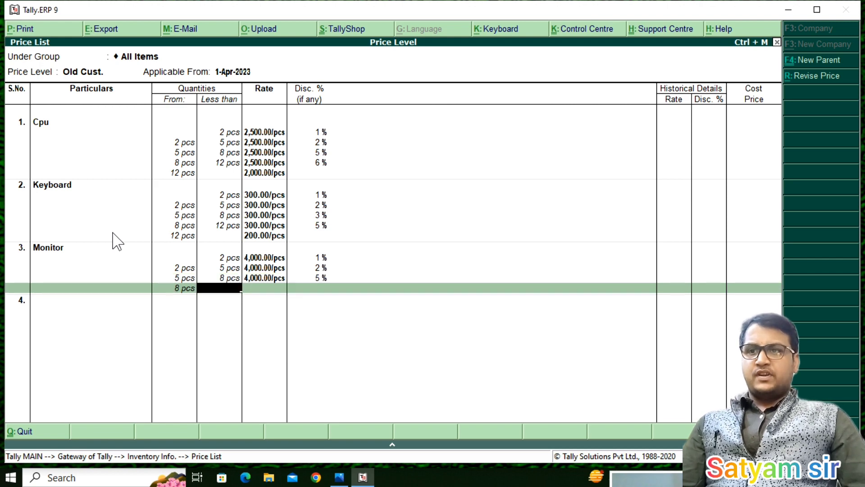
# Add a Monitor slab from 8 to less than 12 pcs with a rate of 4000 and 6% discount
pyautogui.write('12')
pyautogui.press('Return')
pyautogui.write('4000')
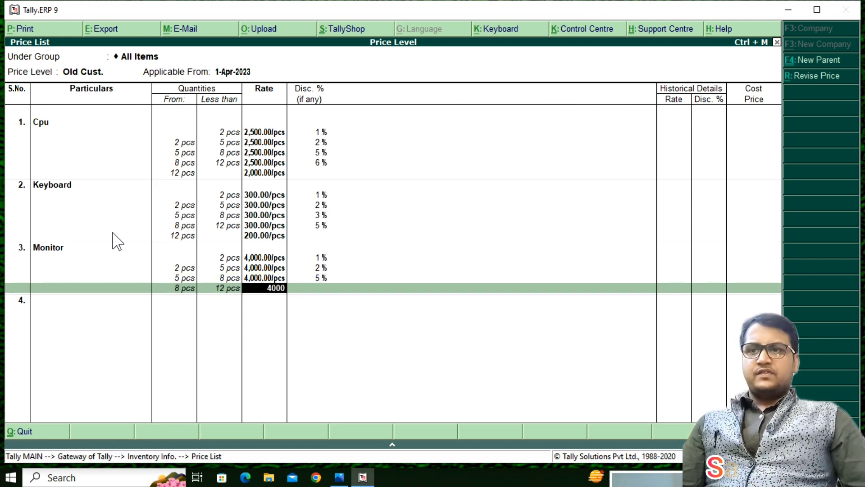
pyautogui.press('Return')
pyautogui.write('6')
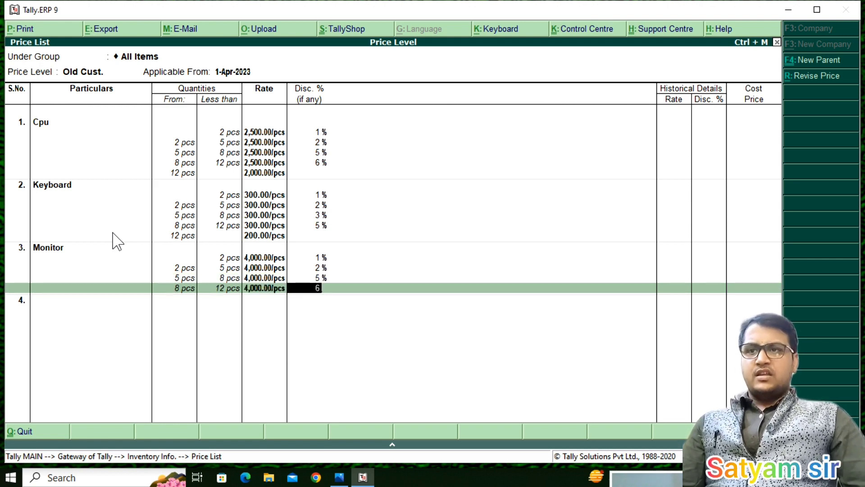
pyautogui.press('Return')
# Add an open-ended Monitor slab from 12 pcs upward at 3200 with no discount and save the Old Cust. price list
pyautogui.press('Return')
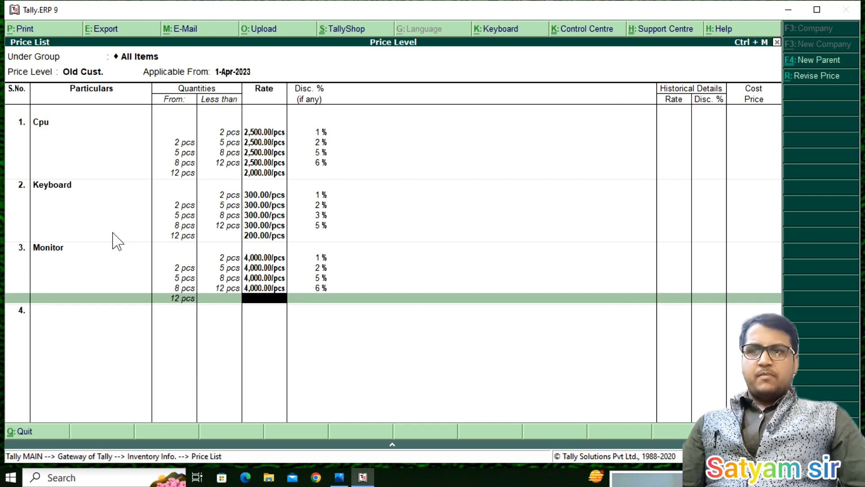
pyautogui.write('30')
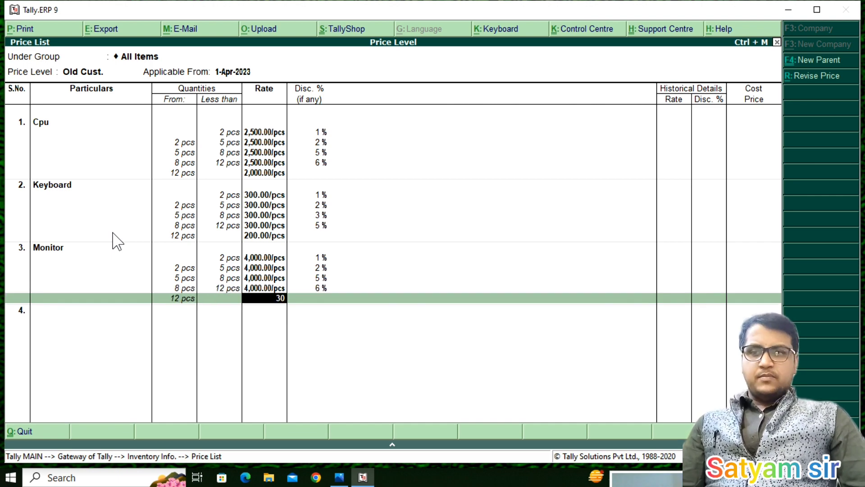
pyautogui.press('BackSpace')
pyautogui.write('200')
pyautogui.press('Return')
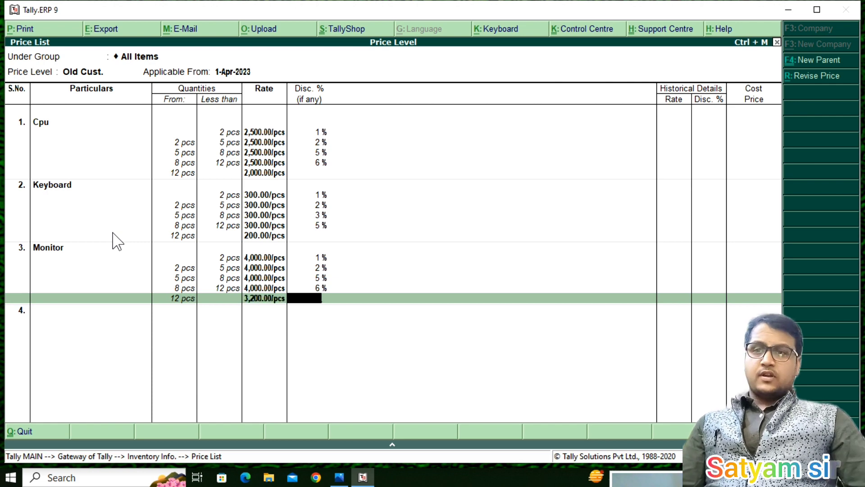
pyautogui.press('Return')
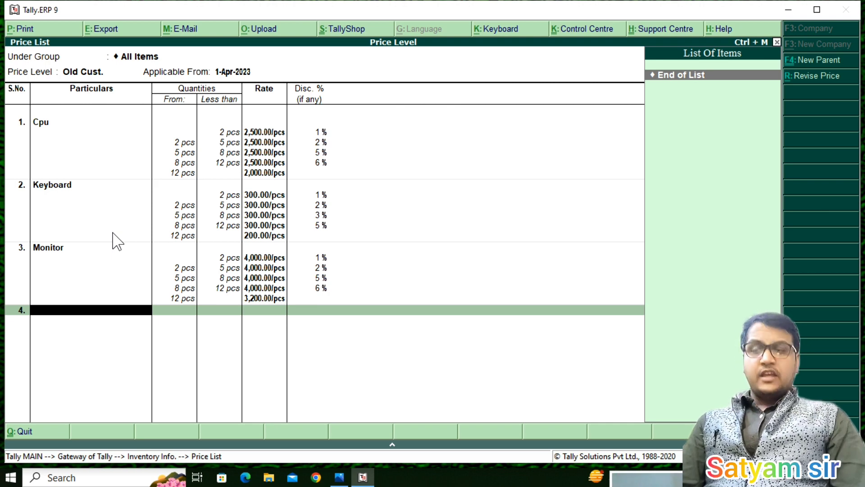
pyautogui.press('Return')
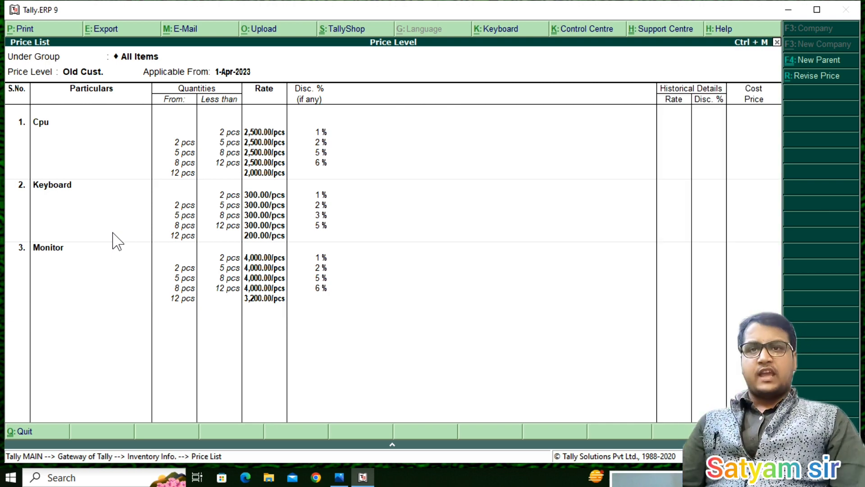
pyautogui.click(113, 233)
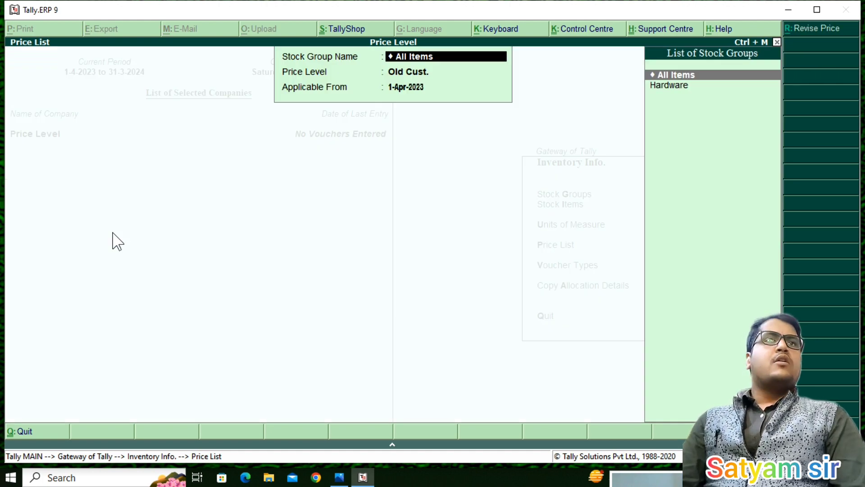
# Open the price list for All Items at the New Cust. price level, applicable from 1-Apr-2023
pyautogui.press('Return')
pyautogui.press('Up')
pyautogui.press('Return')
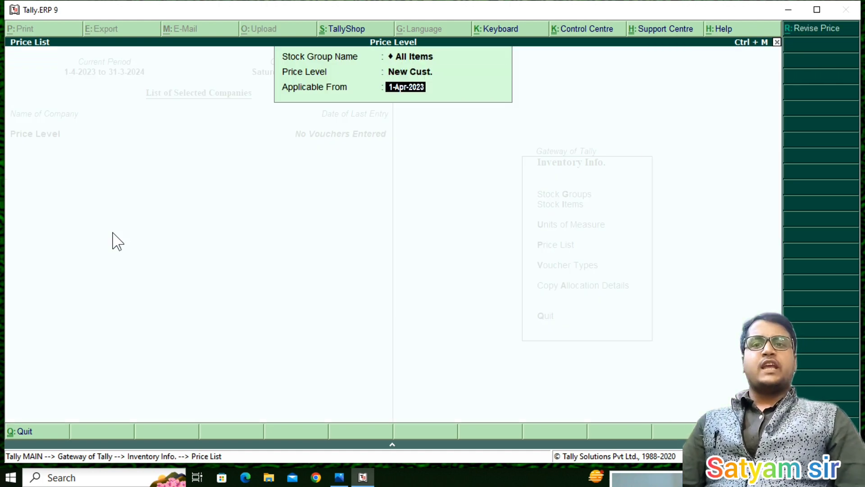
pyautogui.press('Return')
# Add Cpu to the price list with a rate of 2500 and no discount for quantities less than 2 pcs
pyautogui.press('Return')
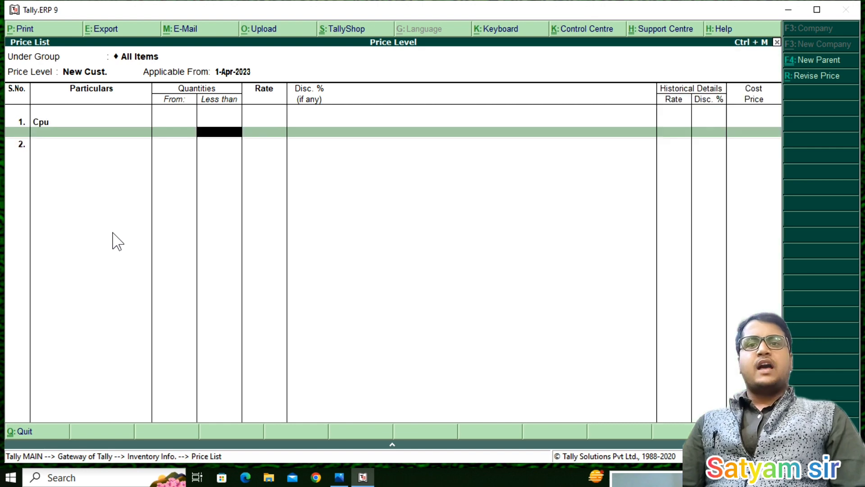
pyautogui.write('2')
pyautogui.press('Return')
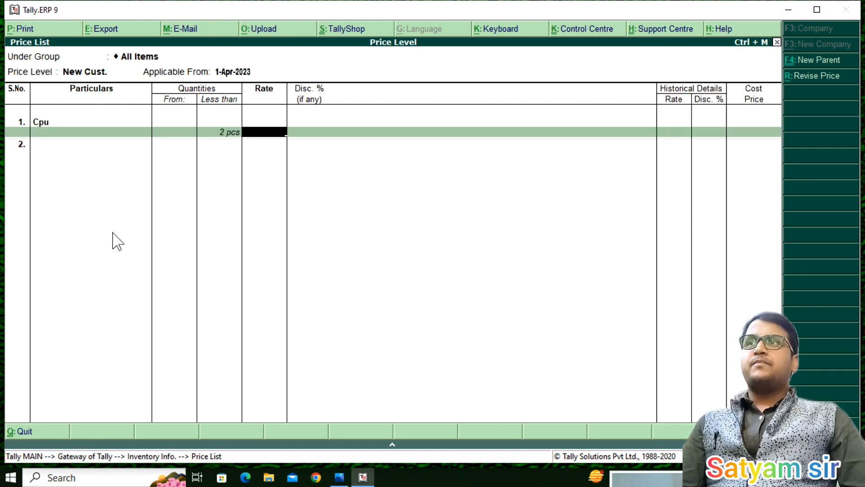
pyautogui.write('2500')
pyautogui.press('Return')
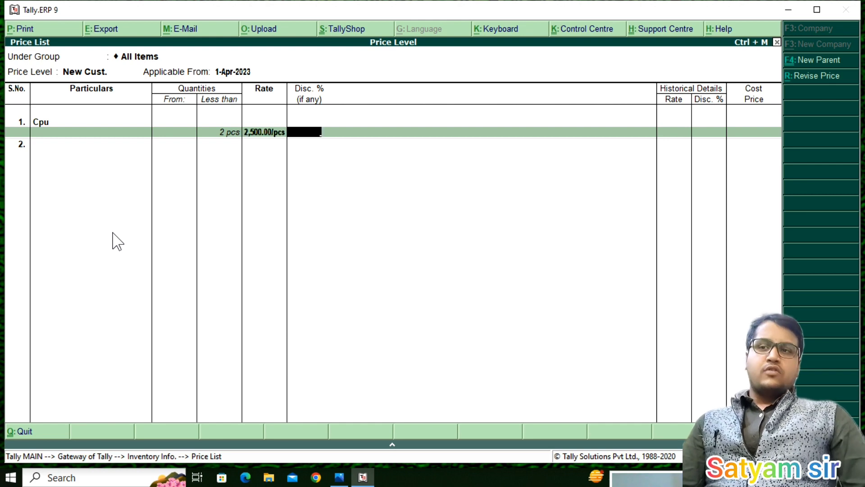
pyautogui.press('Return')
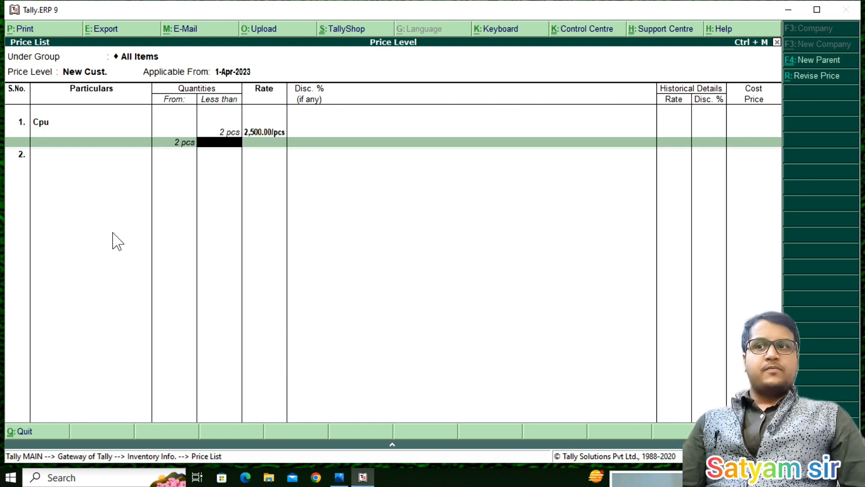
# Add a Cpu slab from 2 to less than 5 pcs with a rate of 2500 and 1% discount
pyautogui.write('5')
pyautogui.press('Return')
pyautogui.write('2500')
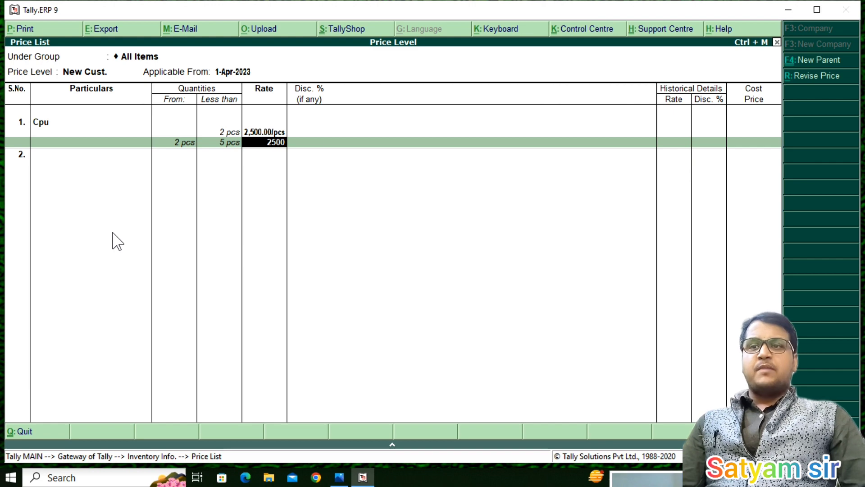
pyautogui.press('Return')
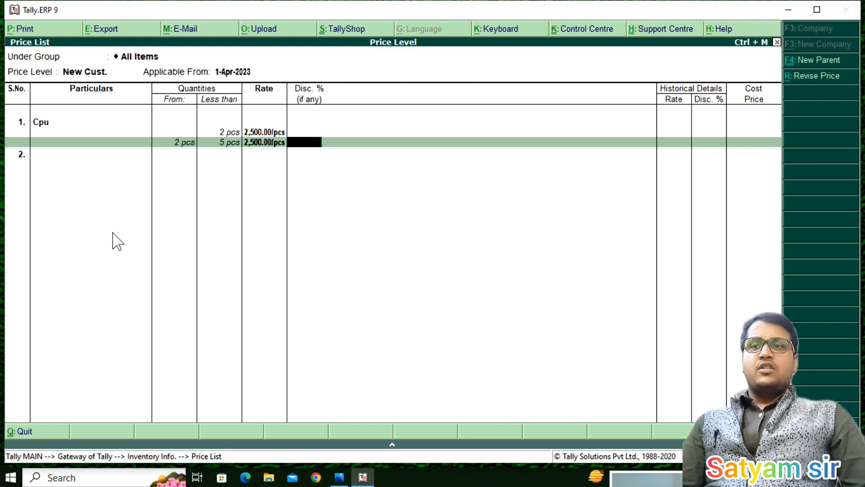
pyautogui.write('1')
pyautogui.press('Return')
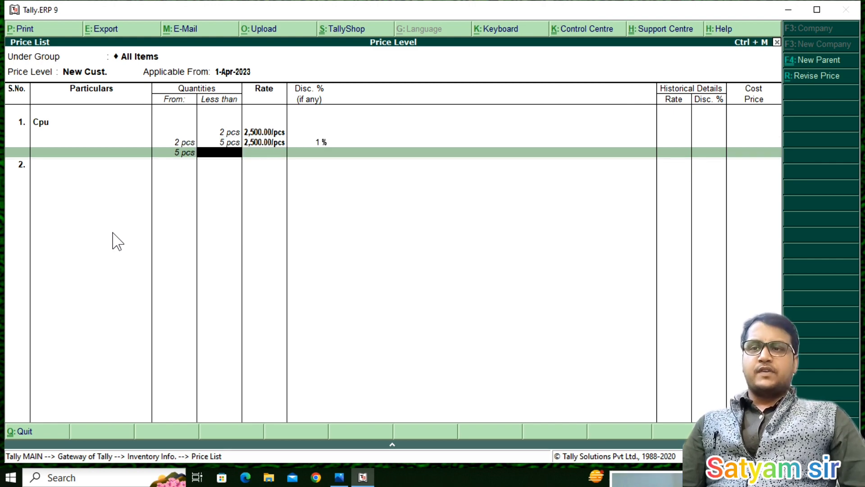
# Try a 2% discount on the Cpu slab from 2 to 5 pcs and set it back to 1%
pyautogui.press('BackSpace')
pyautogui.write('2')
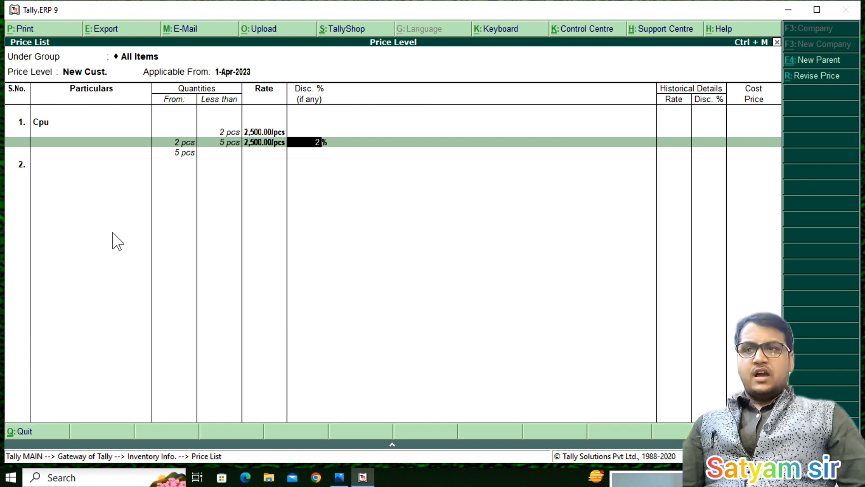
pyautogui.press('Return')
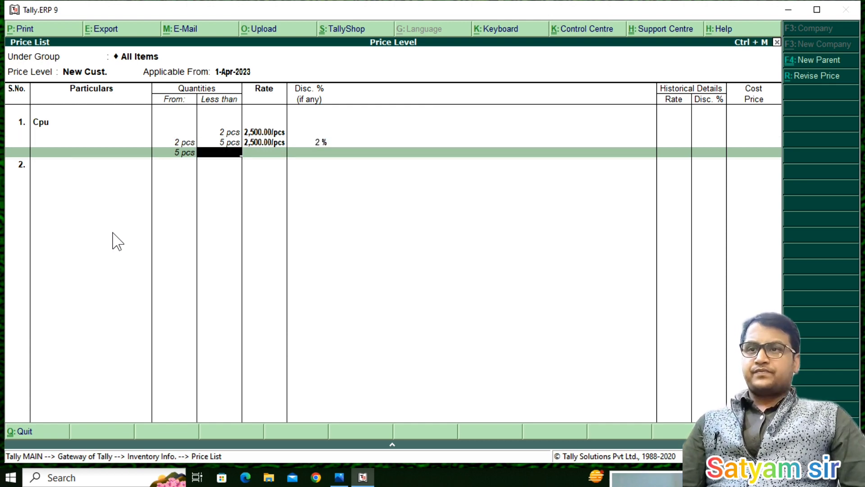
pyautogui.press('BackSpace')
pyautogui.write('1')
pyautogui.press('Return')
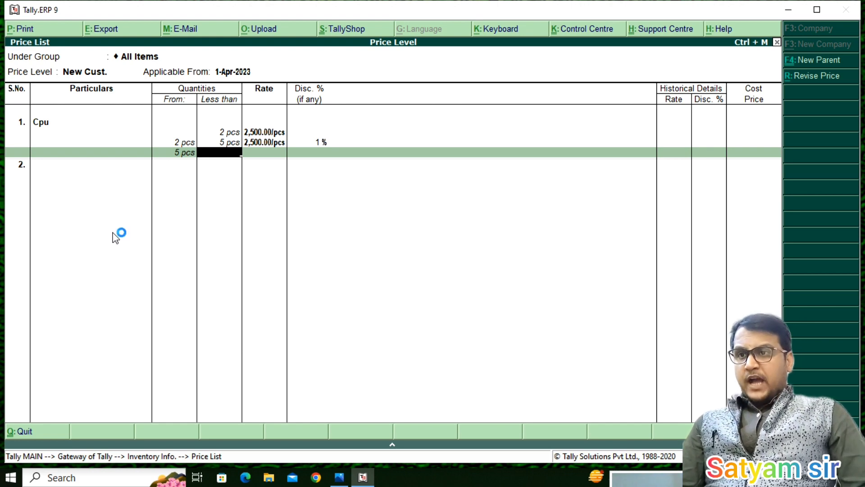
# Add a Cpu slab from 5 to less than 8 pcs with a rate of 2500 and 2% discount
pyautogui.write('8')
pyautogui.press('Return')
pyautogui.write('2,500')
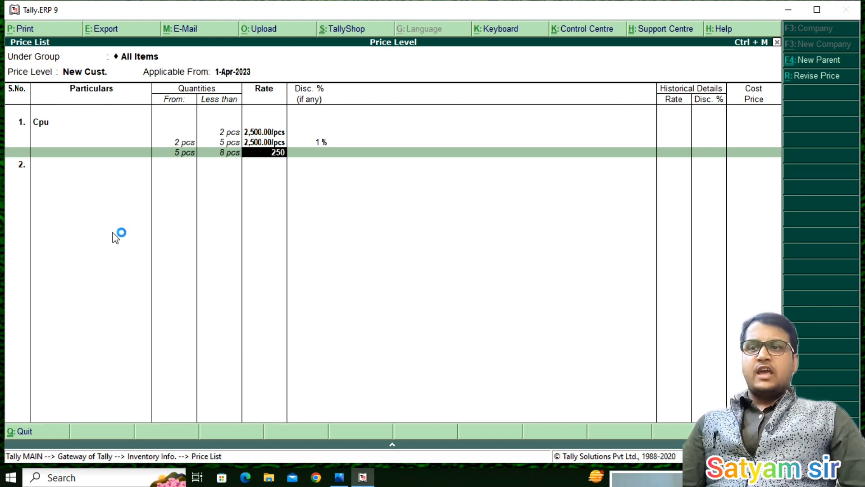
pyautogui.press('Return')
pyautogui.write('2')
pyautogui.press('Return')
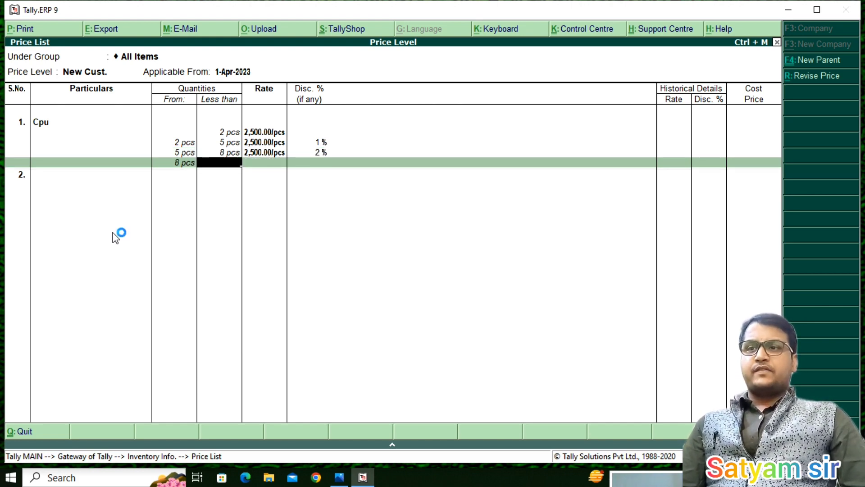
# Add a Cpu slab from 8 to less than 12 pcs with a rate of 2500 and 4% discount
pyautogui.write('12')
pyautogui.press('Return')
pyautogui.write('2,5')
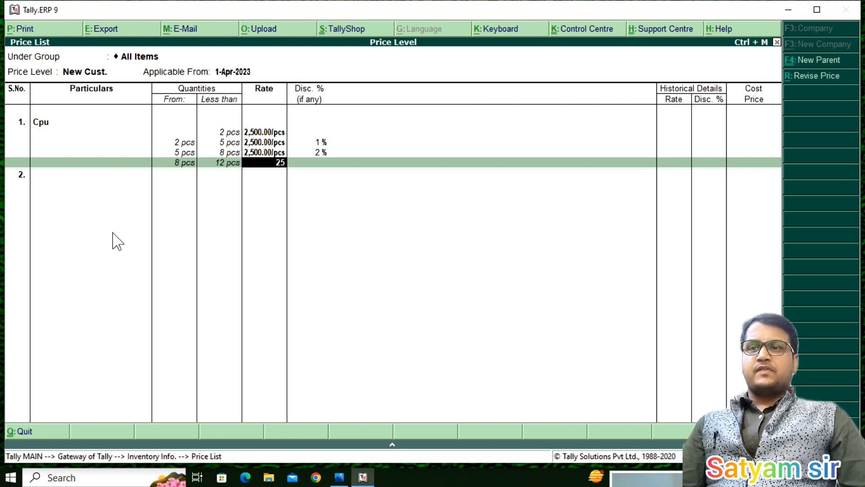
pyautogui.write('00')
pyautogui.press('Return')
pyautogui.write('4')
pyautogui.press('Return')
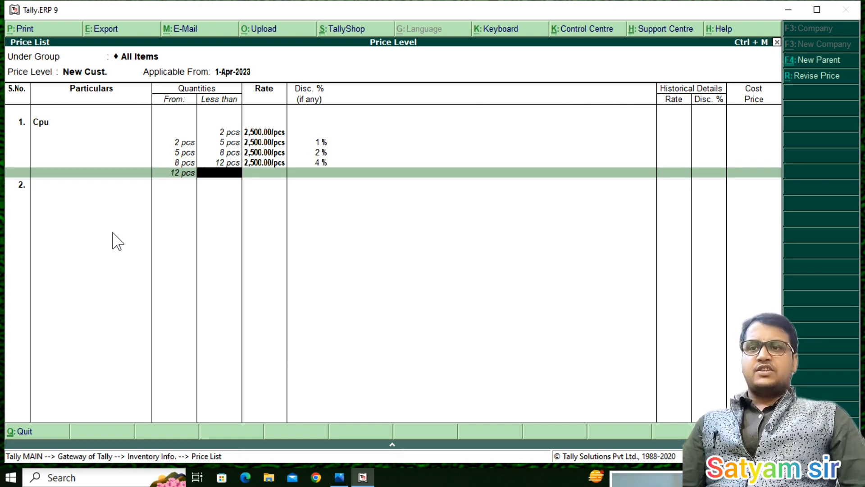
# Add an open-ended Cpu slab from 12 pcs upward with a rate of 2200 and no discount
pyautogui.press('Return')
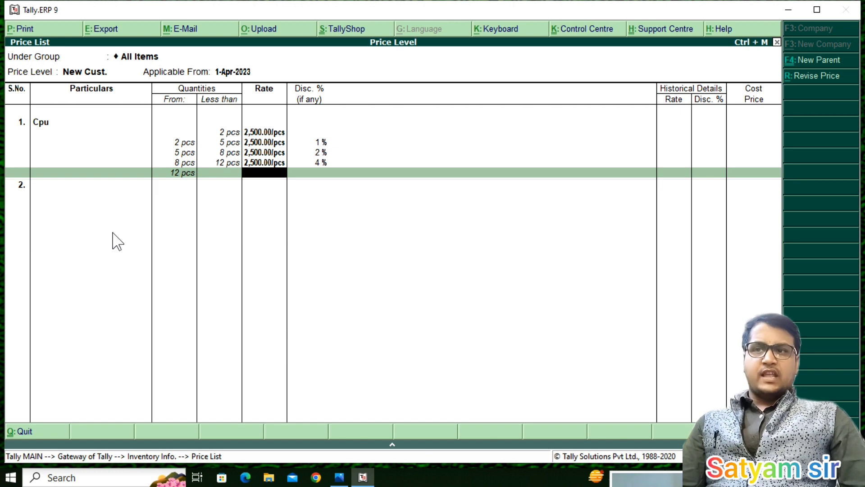
pyautogui.write('2')
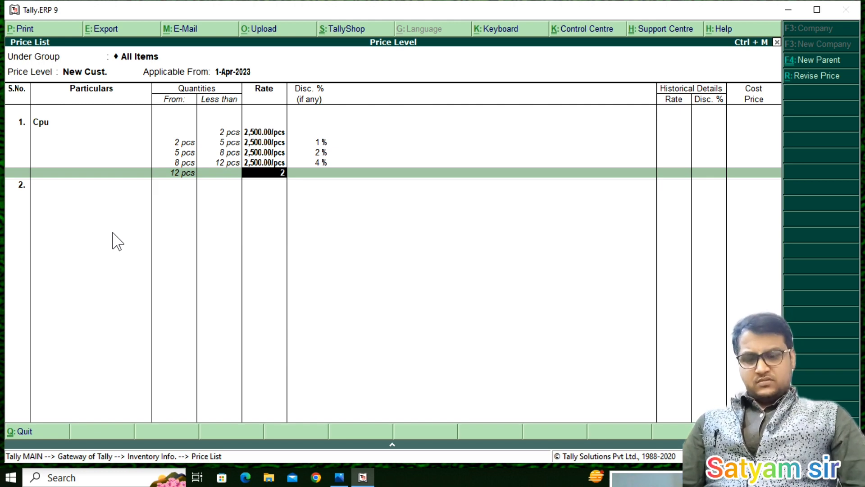
pyautogui.write(',200')
pyautogui.press('Return')
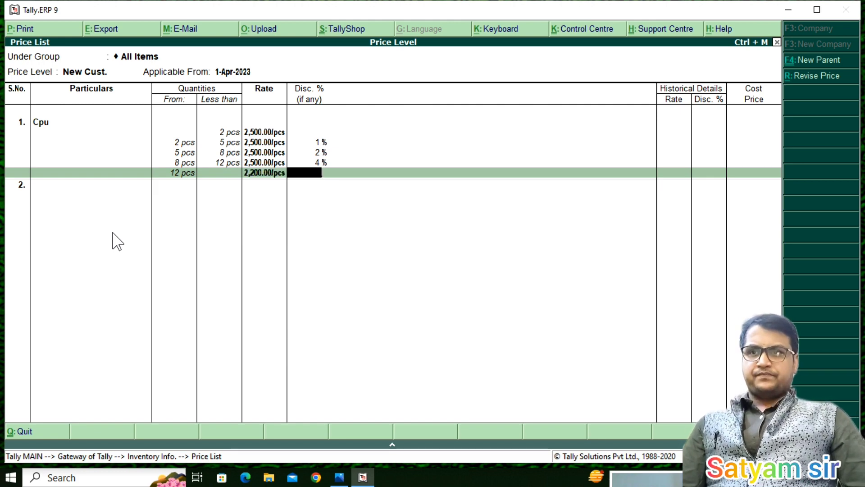
pyautogui.press('Return')
# Add Keyboard to the price list with a rate of 300 and no discount for quantities less than 2 pcs
pyautogui.press('Down')
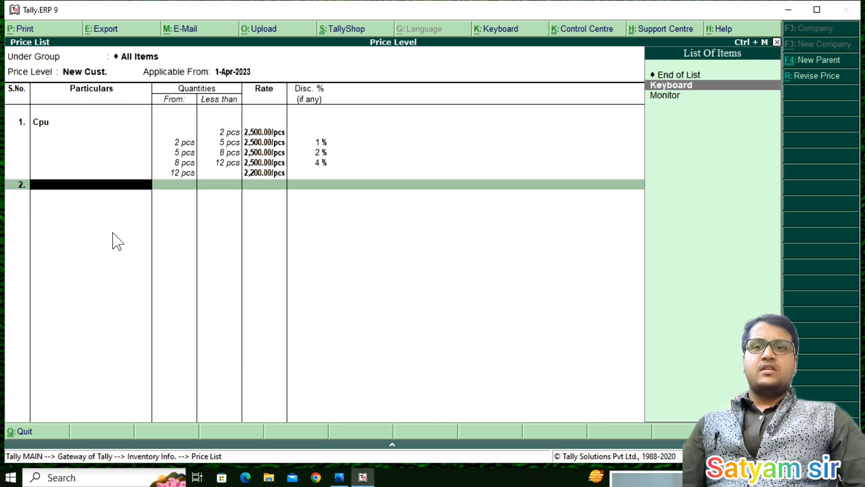
pyautogui.press('Return')
pyautogui.write('2')
pyautogui.press('Return')
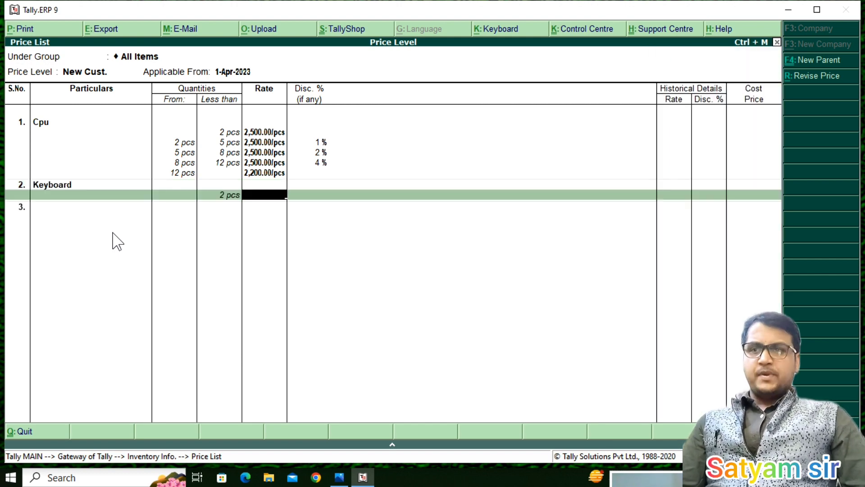
pyautogui.write('25')
pyautogui.press('BackSpace')
pyautogui.press('BackSpace')
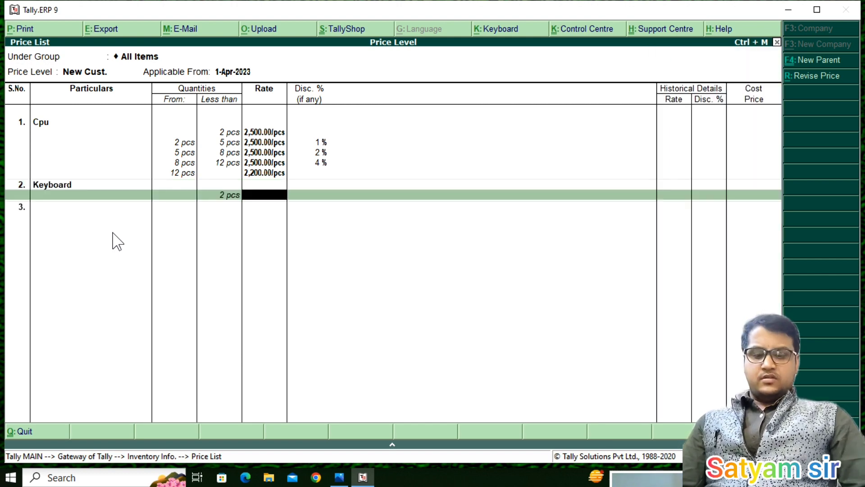
pyautogui.write('300')
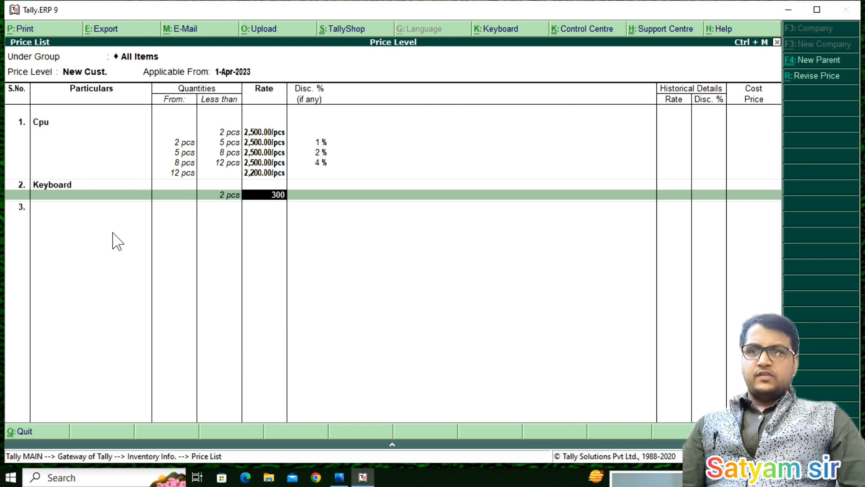
pyautogui.press('Return')
pyautogui.press('Return')
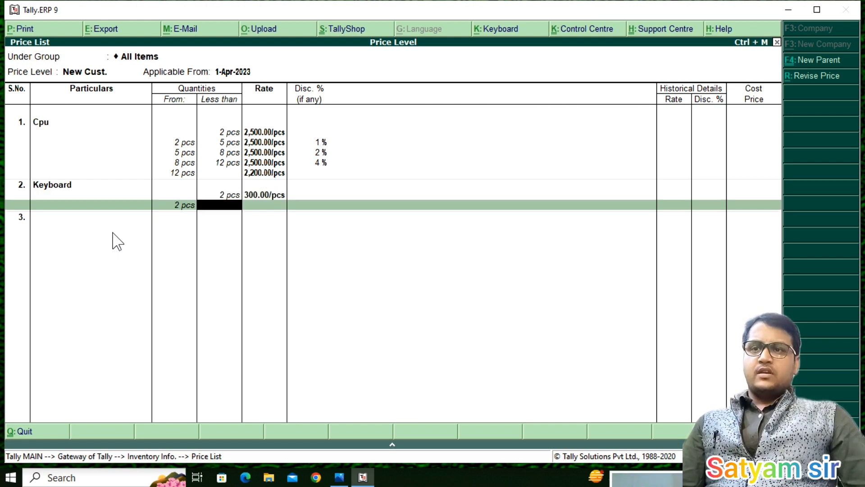
# Add a Keyboard slab from 2 to less than 5 pcs with a rate of 300 and 1% discount
pyautogui.write('5')
pyautogui.press('Return')
pyautogui.write('300')
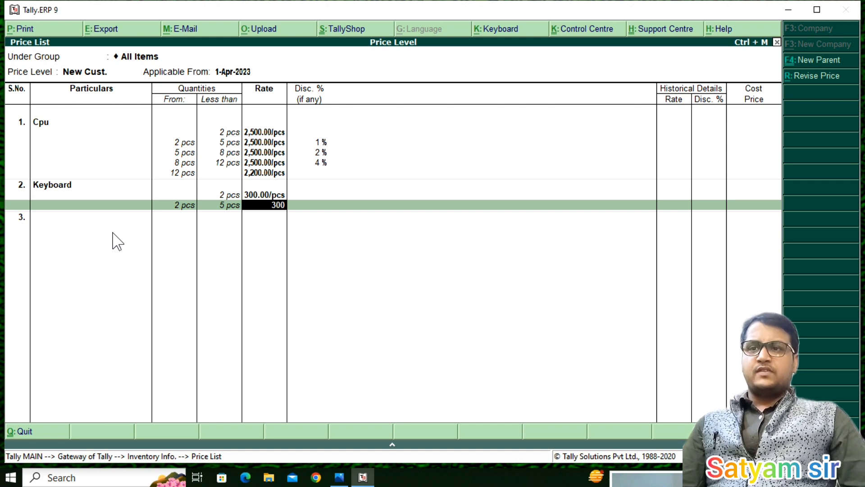
pyautogui.press('Return')
pyautogui.write('2')
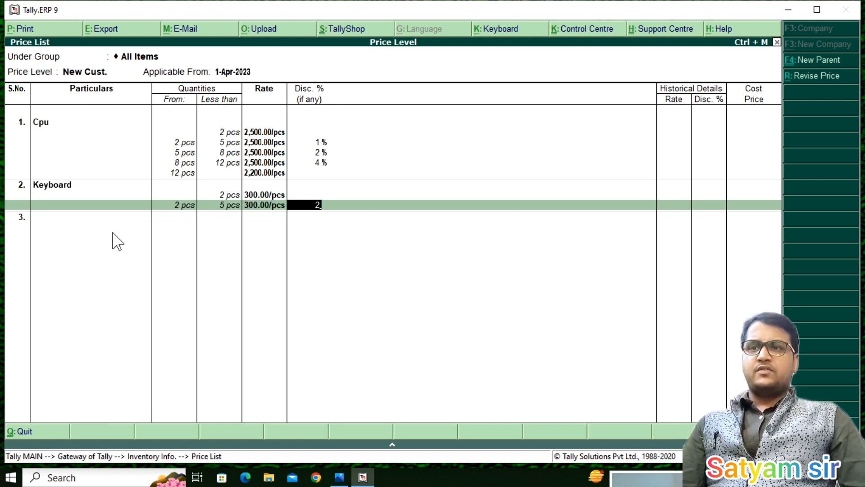
pyautogui.press('Return')
pyautogui.press('BackSpace')
pyautogui.write('1')
pyautogui.press('Return')
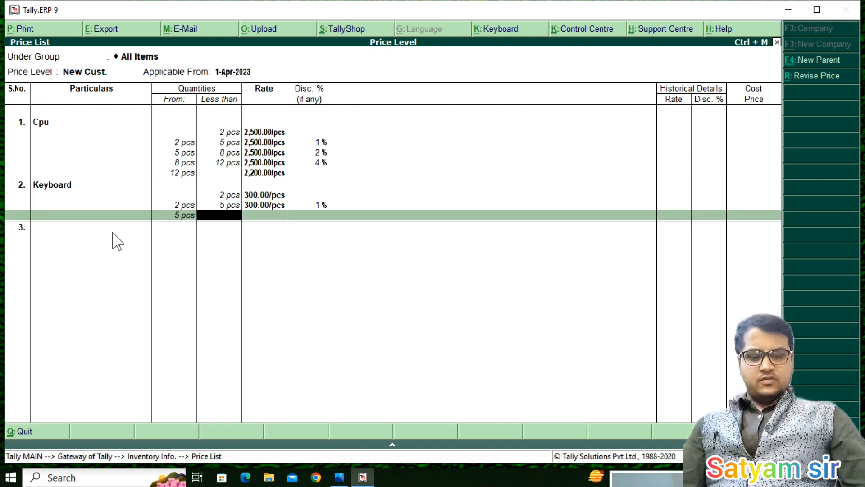
# Add a Keyboard slab from 5 to less than 8 pcs with a rate of 300 and 2% discount
pyautogui.write('8')
pyautogui.press('Return')
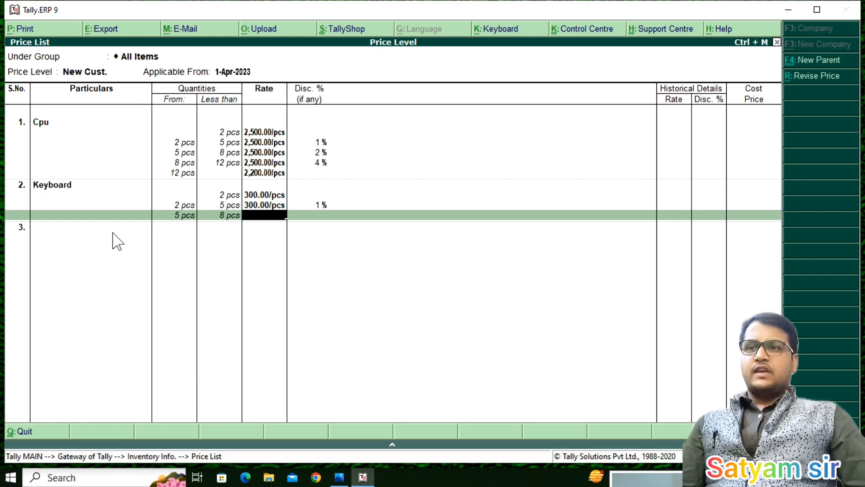
pyautogui.write('300')
pyautogui.press('Return')
pyautogui.write('2')
pyautogui.press('Return')
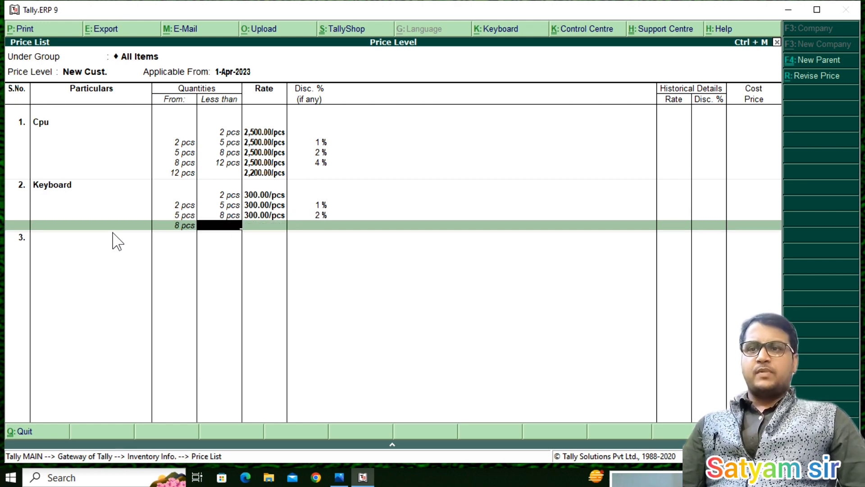
# Add a Keyboard slab from 8 to less than 12 pcs with a rate of 300 and 3% discount
pyautogui.write('12')
pyautogui.press('Return')
pyautogui.write('300')
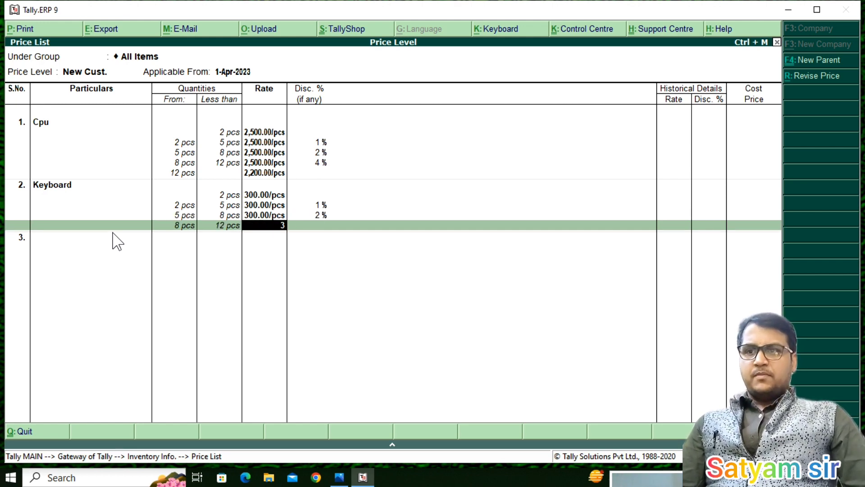
pyautogui.press('Return')
pyautogui.write('3')
pyautogui.press('Return')
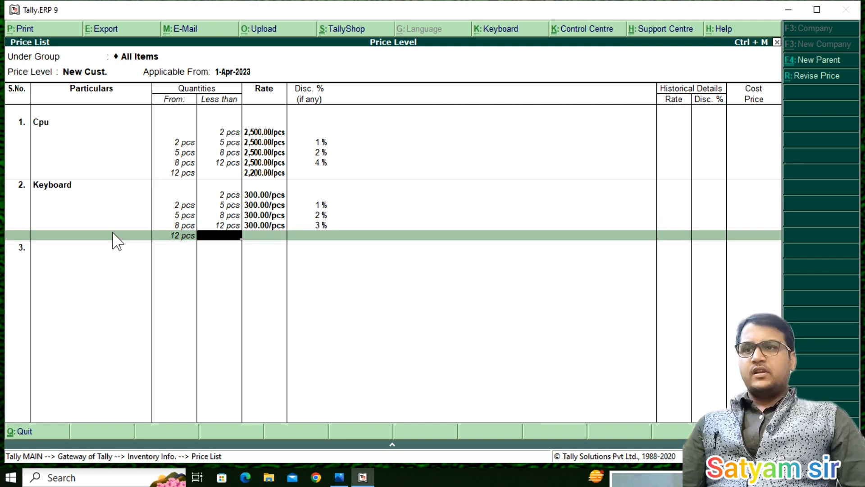
# Add an open-ended Keyboard slab from 12 pcs upward with a rate of 275 and no discount
pyautogui.press('Return')
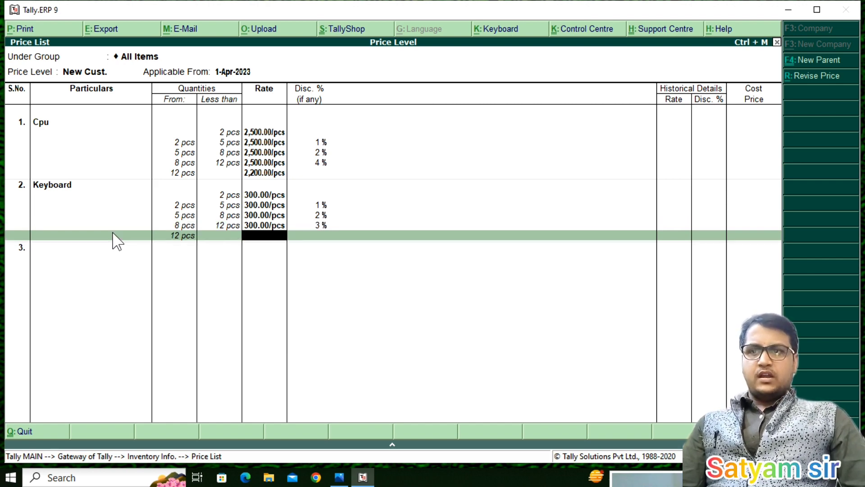
pyautogui.write('275')
pyautogui.press('Return')
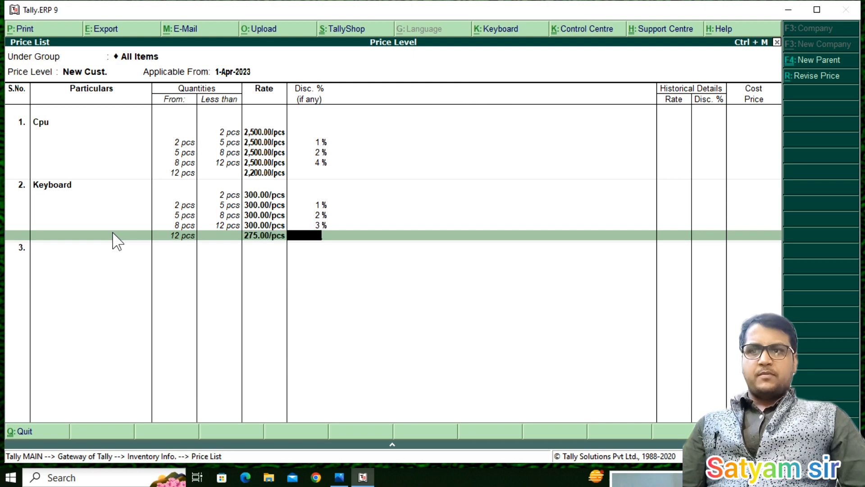
pyautogui.press('Return')
# Add Monitor to the price list with a rate of 4000 and no discount for quantities less than 2 pcs
pyautogui.write('m')
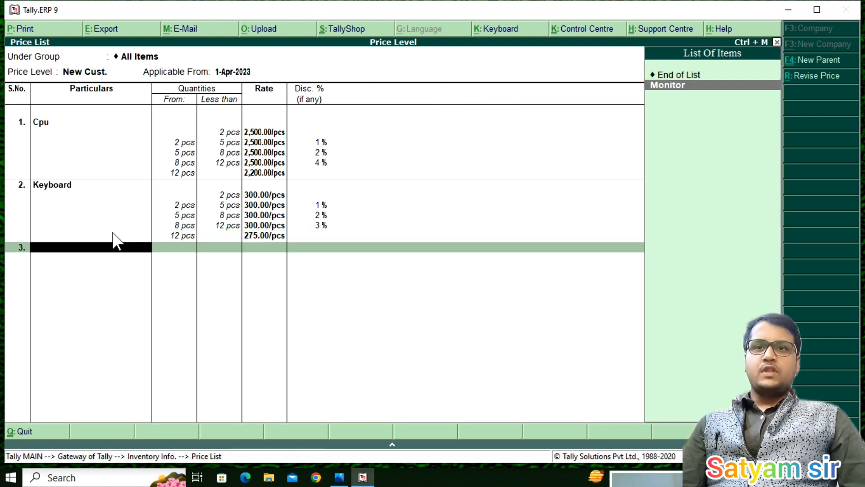
pyautogui.press('Return')
pyautogui.write('2')
pyautogui.press('Return')
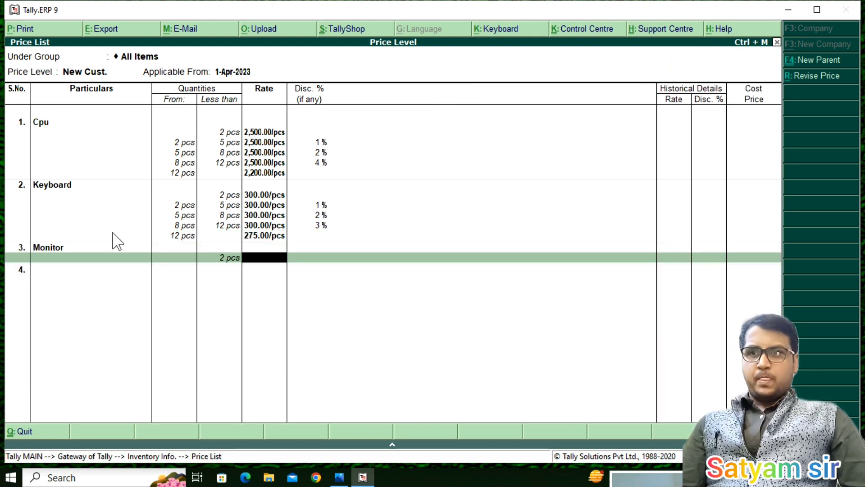
pyautogui.write('4000')
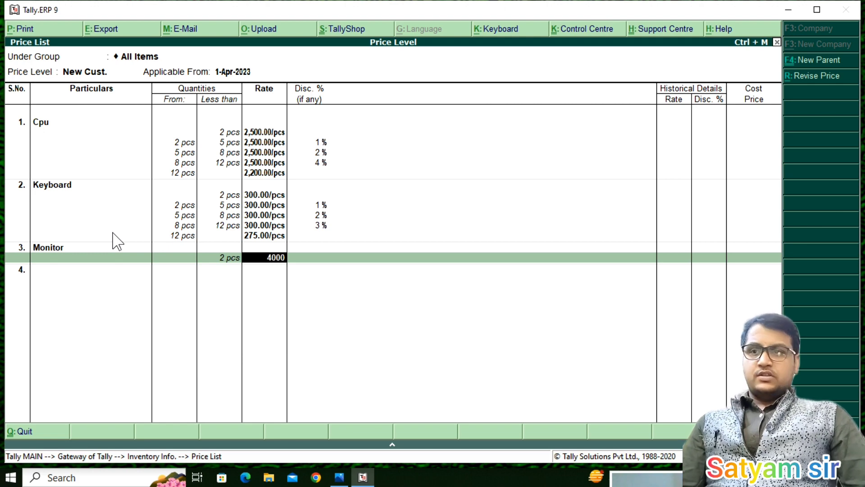
pyautogui.press('Return')
pyautogui.press('Return')
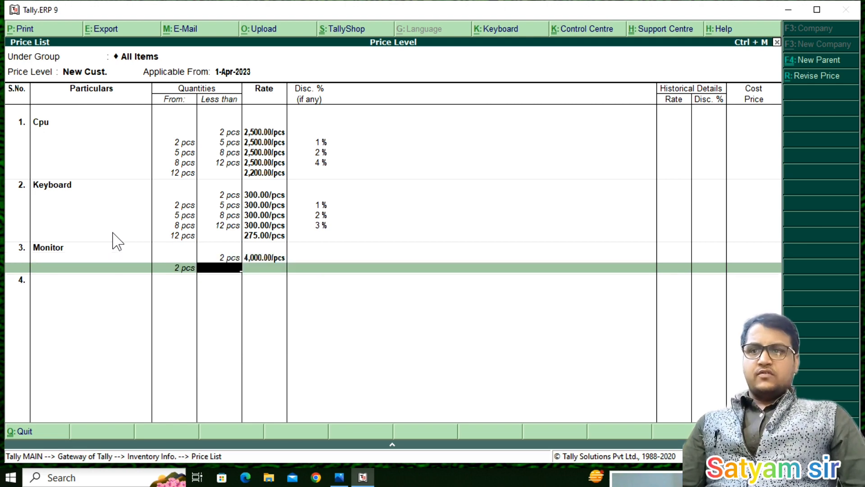
# Add a Monitor slab from 2 to less than 5 pcs with a rate of 4000 and 1% discount
pyautogui.write('5')
pyautogui.press('Return')
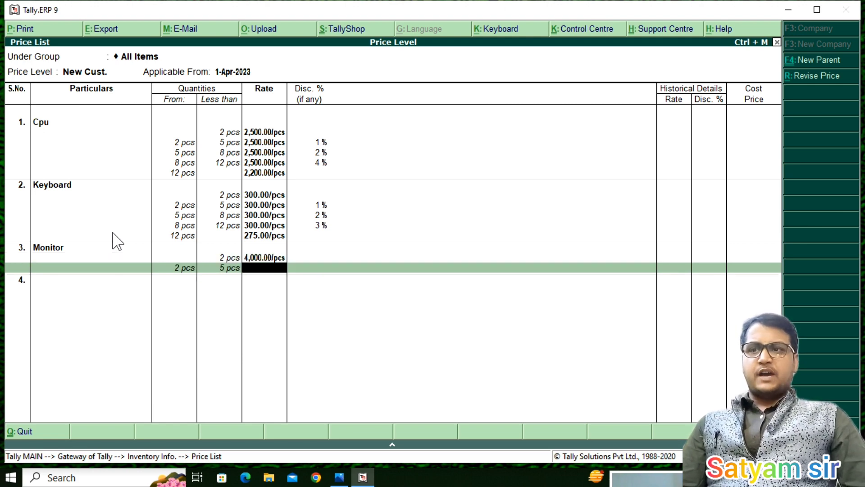
pyautogui.write('4000')
pyautogui.press('Return')
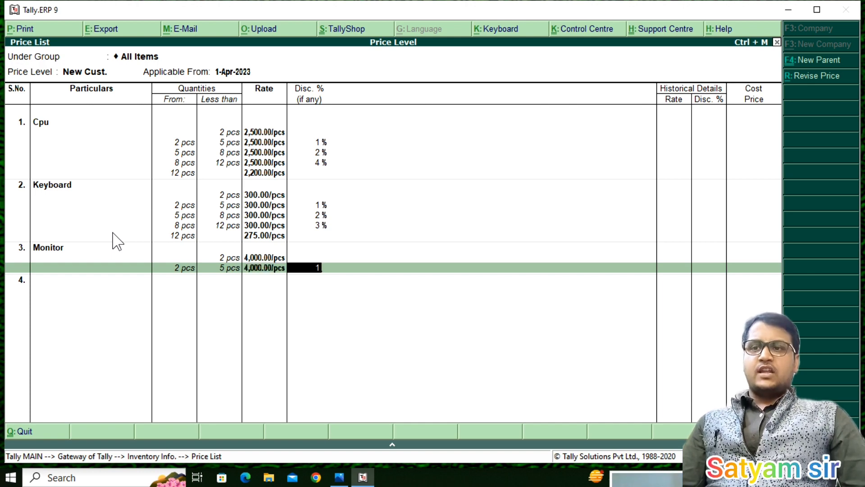
pyautogui.write('1')
pyautogui.press('Return')
# Add a Monitor slab from 5 to less than 8 pcs with a rate of 4000 and 2% discount
pyautogui.write('8')
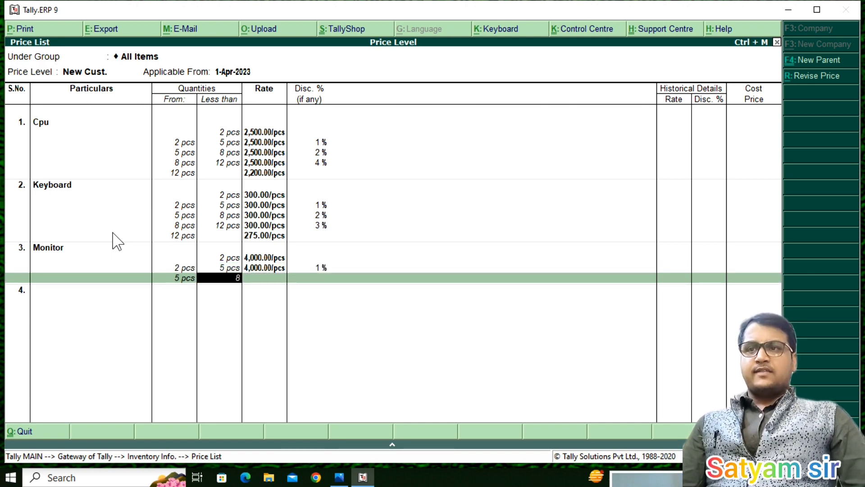
pyautogui.press('Return')
pyautogui.write('4000')
pyautogui.press('Return')
pyautogui.write('2')
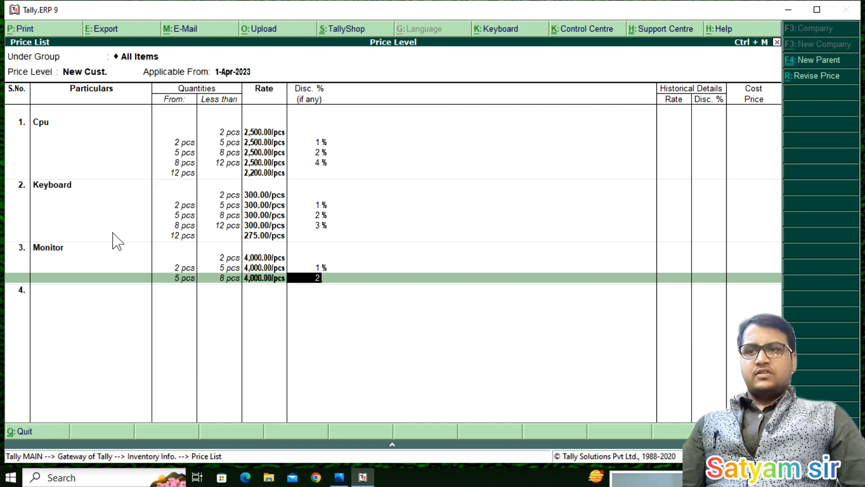
pyautogui.press('Return')
# Add a Monitor slab from 8 to less than 12 pcs with a rate of 4000 and 3% discount
pyautogui.write('12')
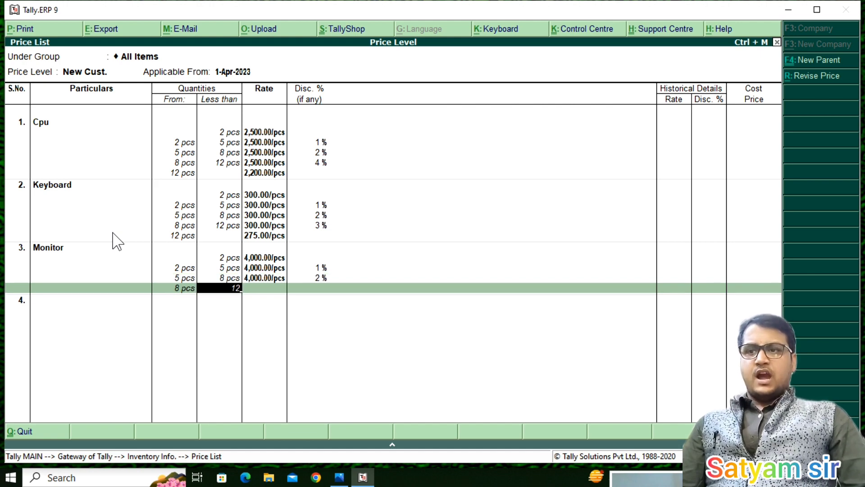
pyautogui.press('Return')
pyautogui.write('4000')
pyautogui.press('Return')
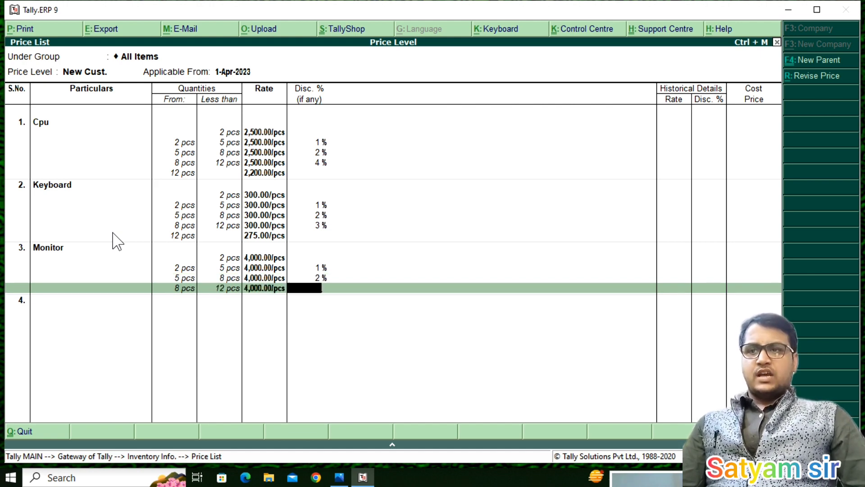
pyautogui.write('3')
pyautogui.press('Return')
# Add an open-ended Monitor slab from 12 pcs upward with a rate of 3500 and no discount, and save the New Cust. price list
pyautogui.press('Return')
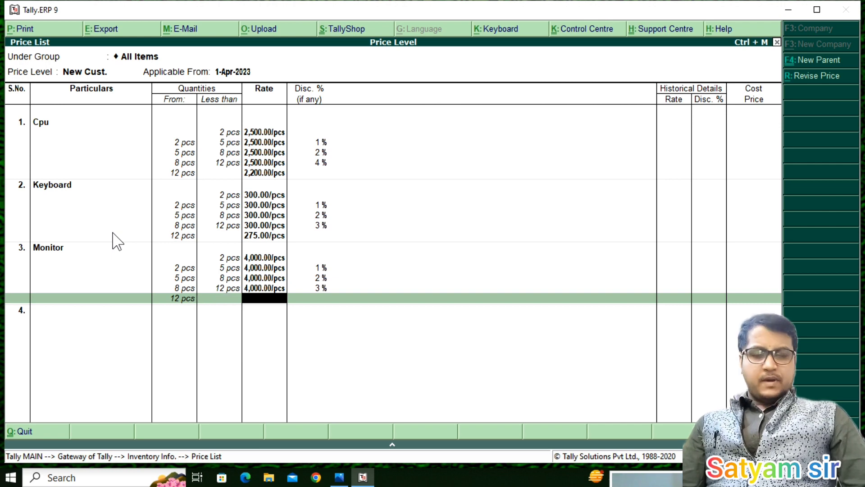
pyautogui.write('3500')
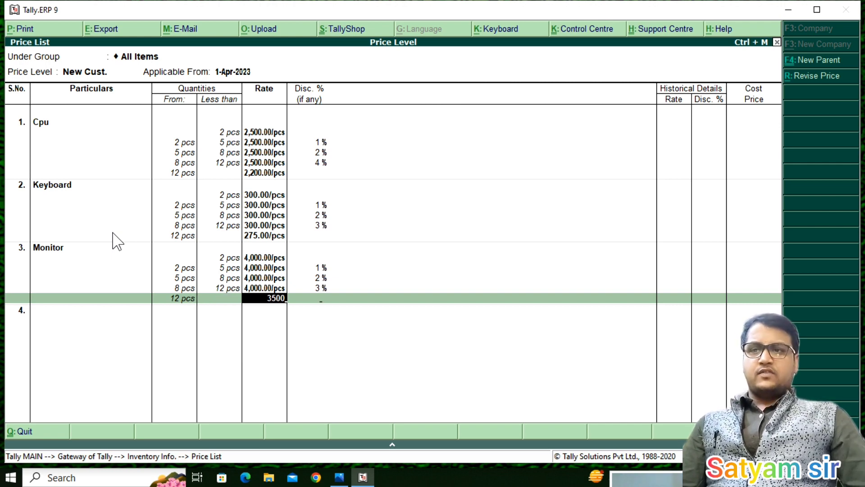
pyautogui.press('Return')
pyautogui.press('Return')
pyautogui.press('Return')
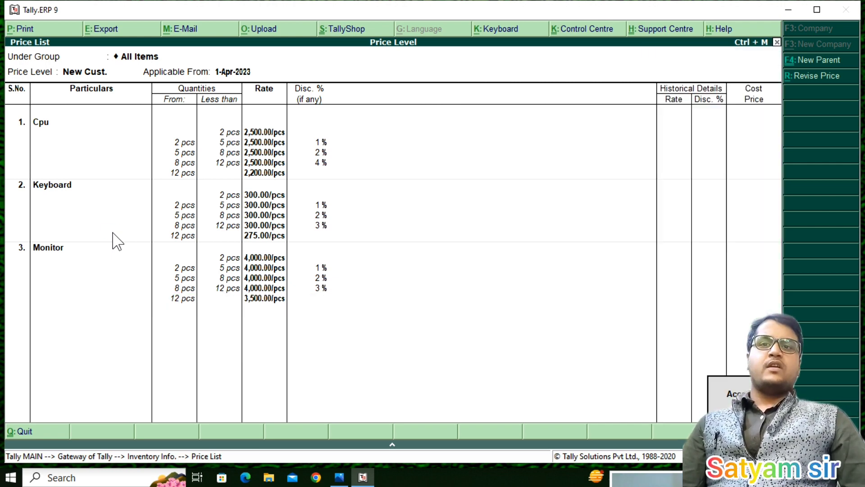
pyautogui.press('Return')
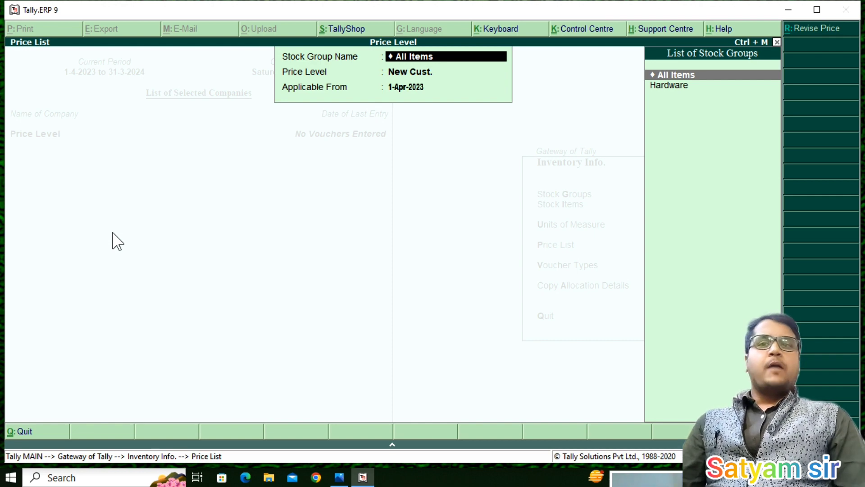
pyautogui.press('Escape')
pyautogui.press('Escape')
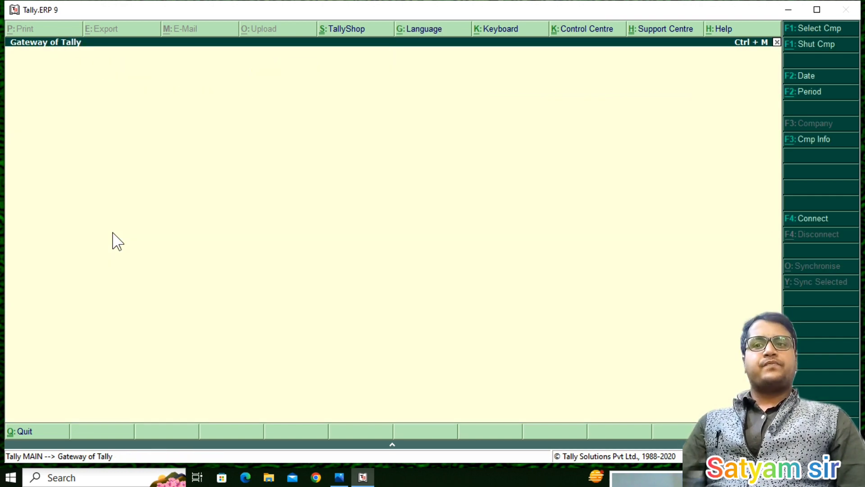
pyautogui.press('Escape')
pyautogui.press('n')
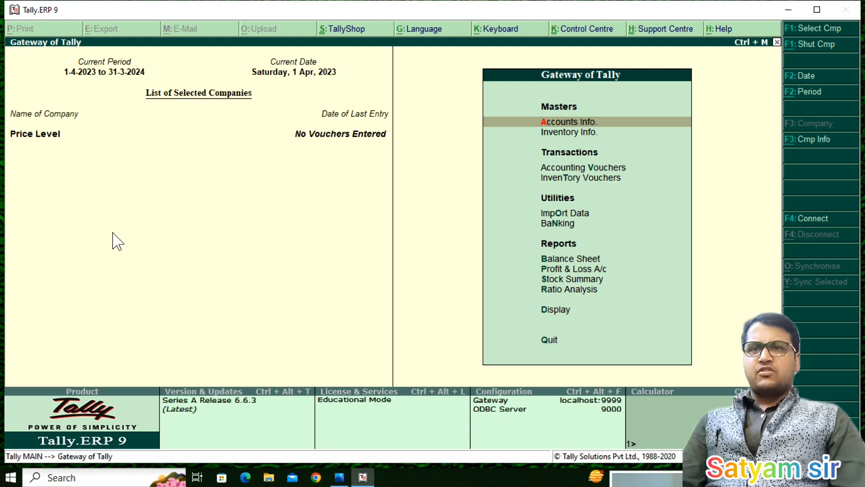
pyautogui.press('v')
pyautogui.press('F9')
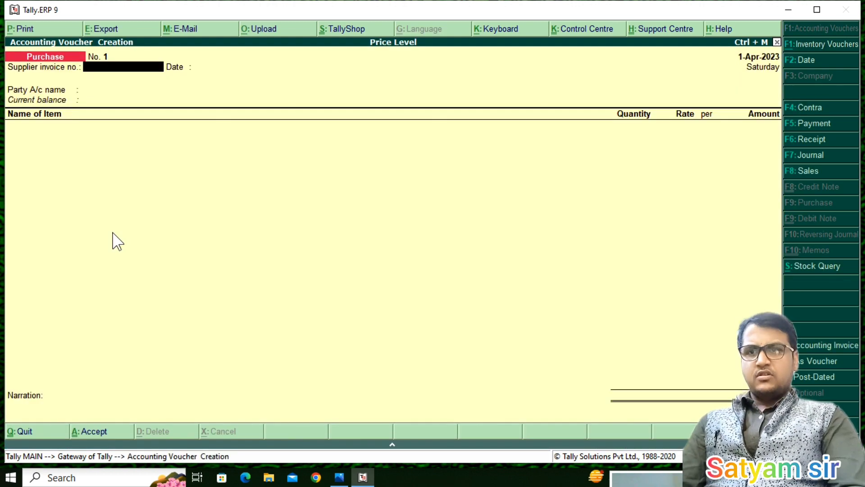
pyautogui.press('Return')
pyautogui.press('Return')
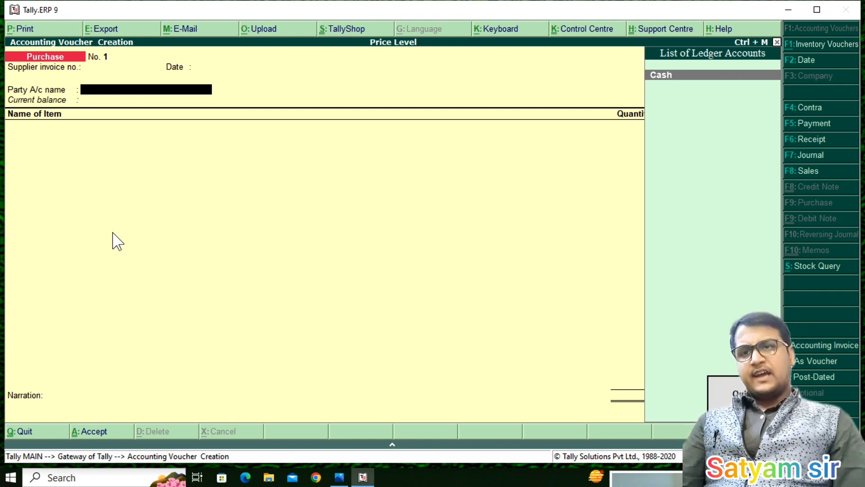
pyautogui.press('Escape')
pyautogui.press('Escape')
pyautogui.press('Escape')
# Open the Cpu stock item for alteration from the inventory masters
pyautogui.press('Down')
pyautogui.press('Down')
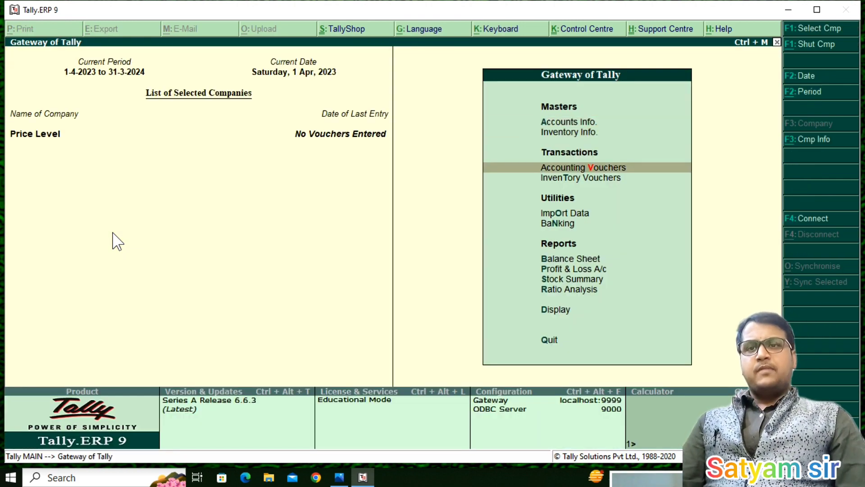
pyautogui.press('Up')
pyautogui.press('Return')
pyautogui.press('Down')
pyautogui.press('Down')
pyautogui.press('Up')
pyautogui.press('Return')
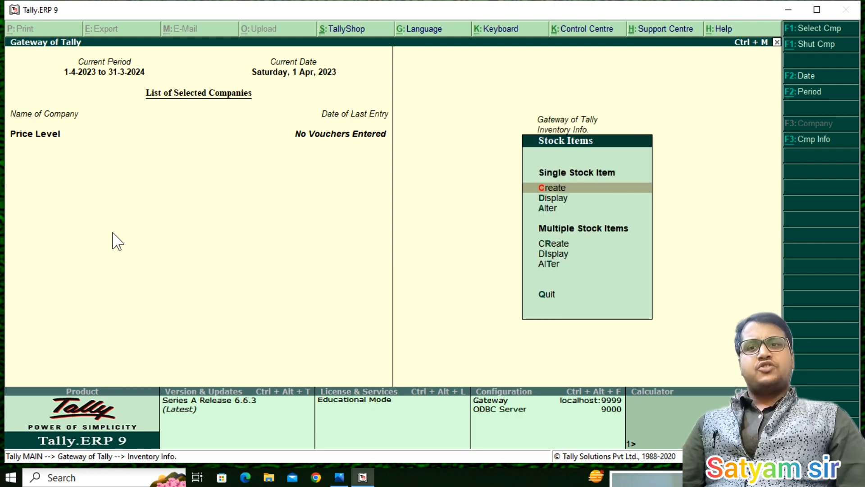
pyautogui.press('Down')
pyautogui.press('Down')
pyautogui.press('Return')
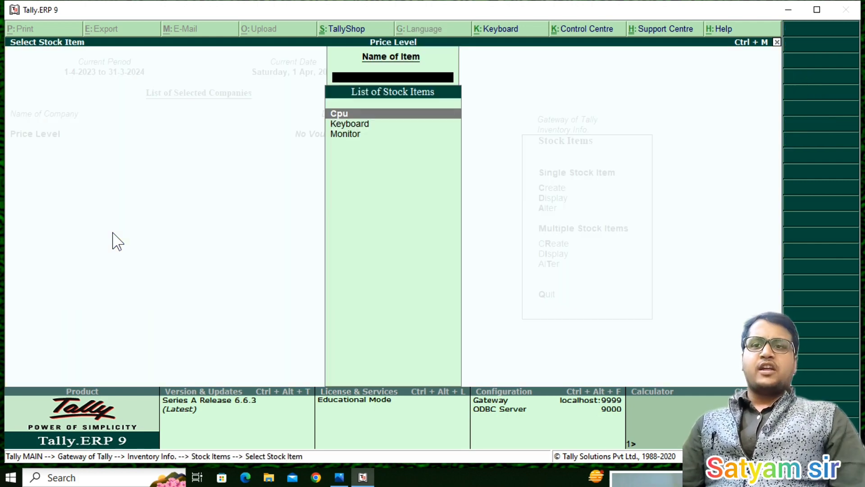
pyautogui.press('Return')
# Set the Cpu stock item's opening balance quantity to 100 pcs
pyautogui.press('Return')
pyautogui.press('Return')
pyautogui.press('Return')
pyautogui.press('Return')
pyautogui.press('Return')
pyautogui.press('Return')
pyautogui.press('Return')
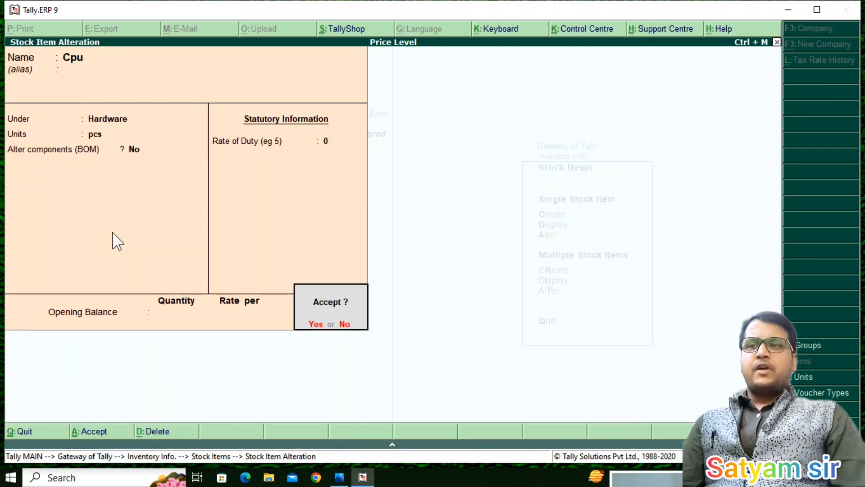
pyautogui.press('Escape')
pyautogui.write('100')
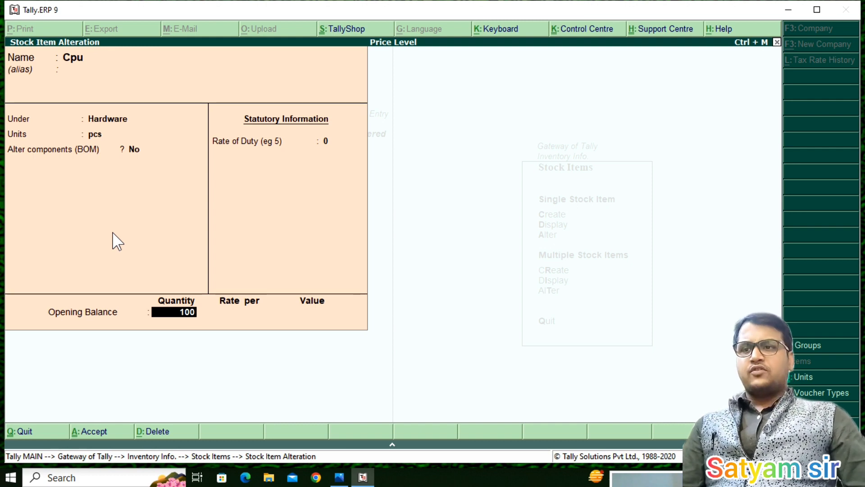
pyautogui.press('Return')
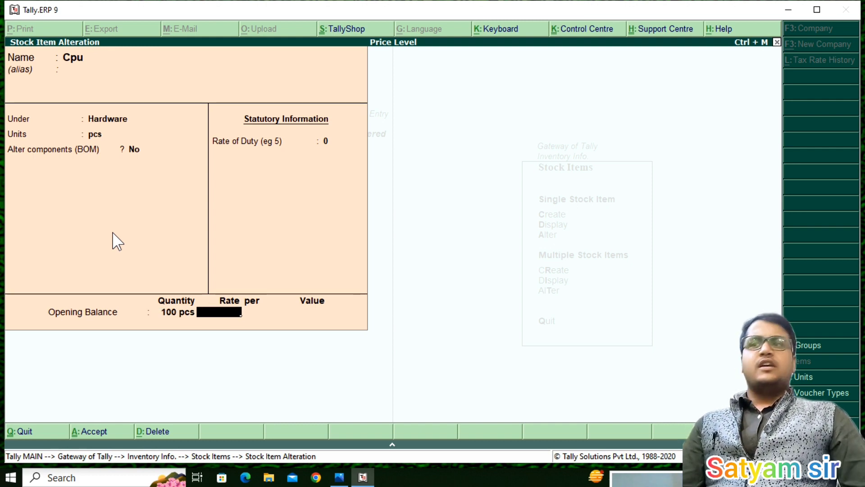
pyautogui.write('2500')
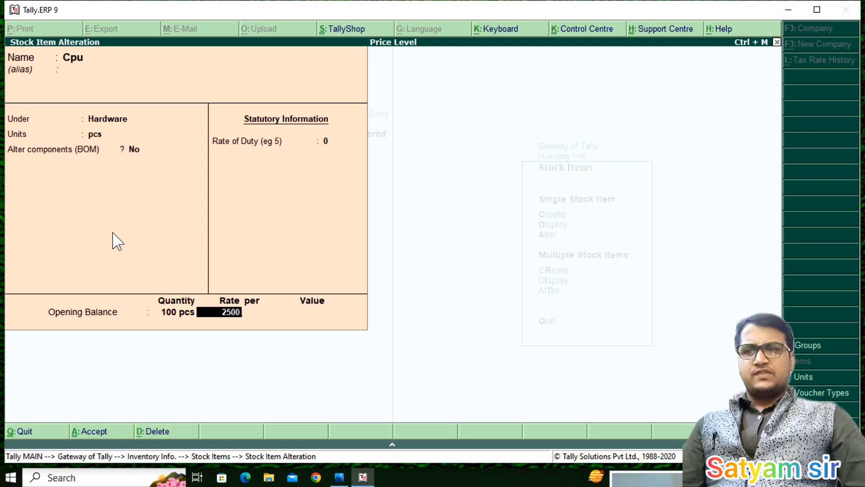
pyautogui.press('BackSpace')
pyautogui.press('BackSpace')
pyautogui.press('BackSpace')
pyautogui.press('BackSpace')
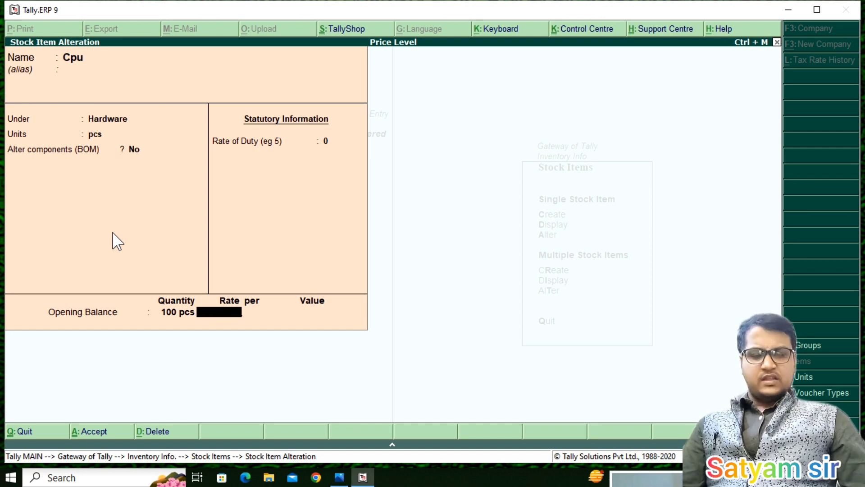
# Set the Cpu opening balance rate to 2000 per pcs and save the stock item
pyautogui.write('2300')
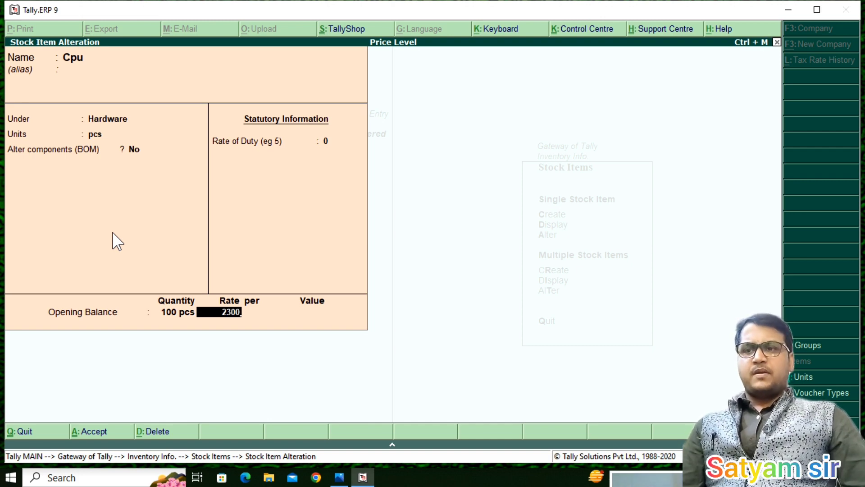
pyautogui.press('BackSpace')
pyautogui.press('BackSpace')
pyautogui.press('BackSpace')
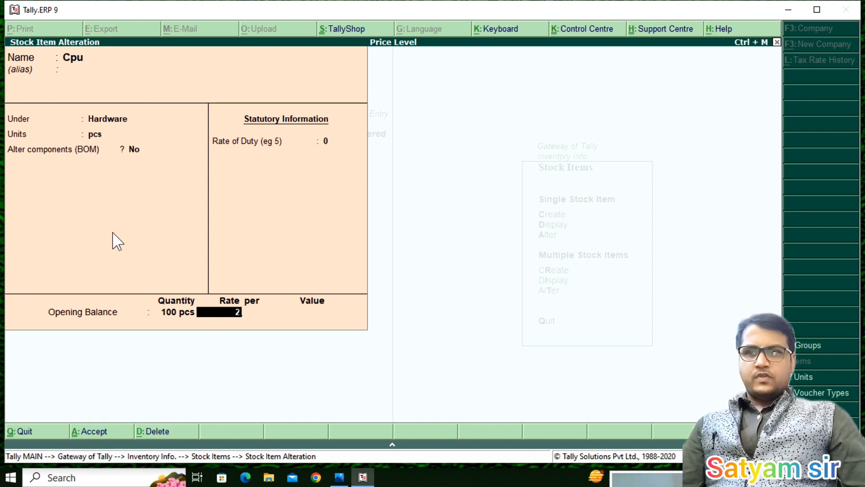
pyautogui.write('2')
pyautogui.press('BackSpace')
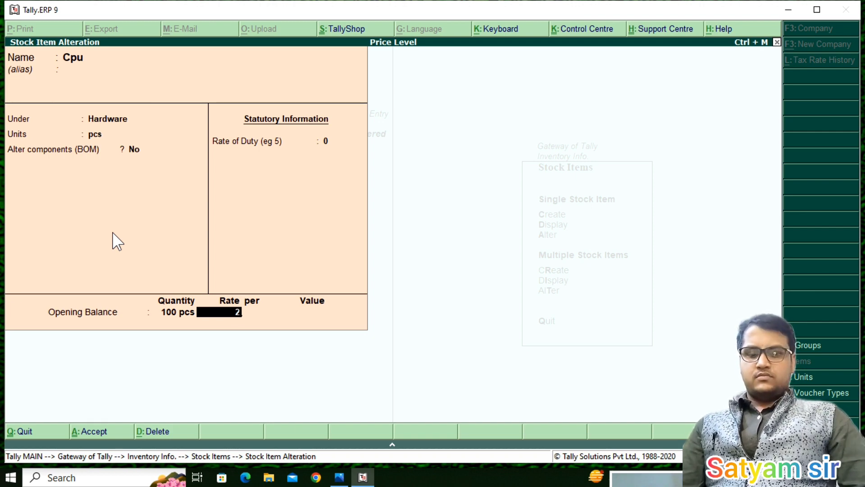
pyautogui.write('000')
pyautogui.press('Return')
pyautogui.press('Return')
pyautogui.press('Return')
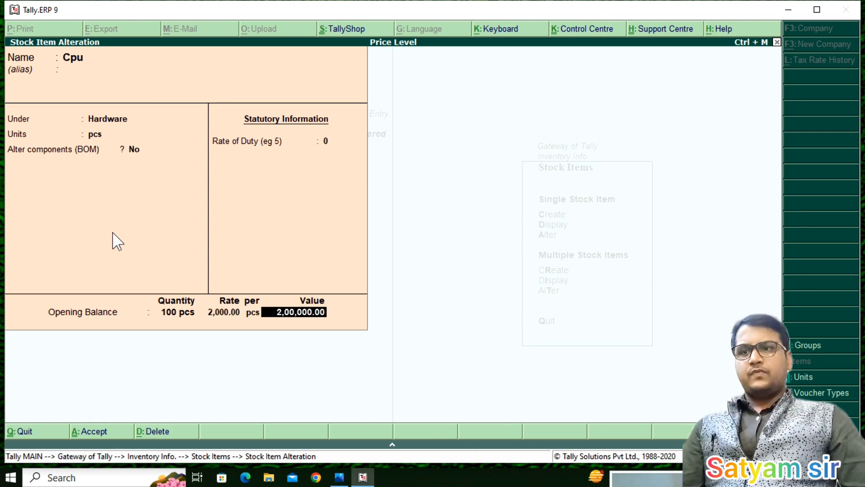
pyautogui.press('y')
# Give the Keyboard stock item an opening balance of 100 pcs at a rate of 200 and save it
pyautogui.press('Down')
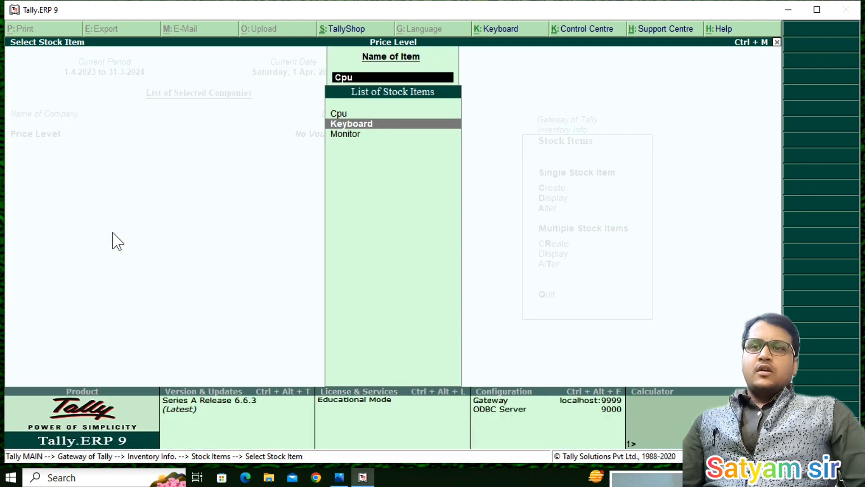
pyautogui.press('Return')
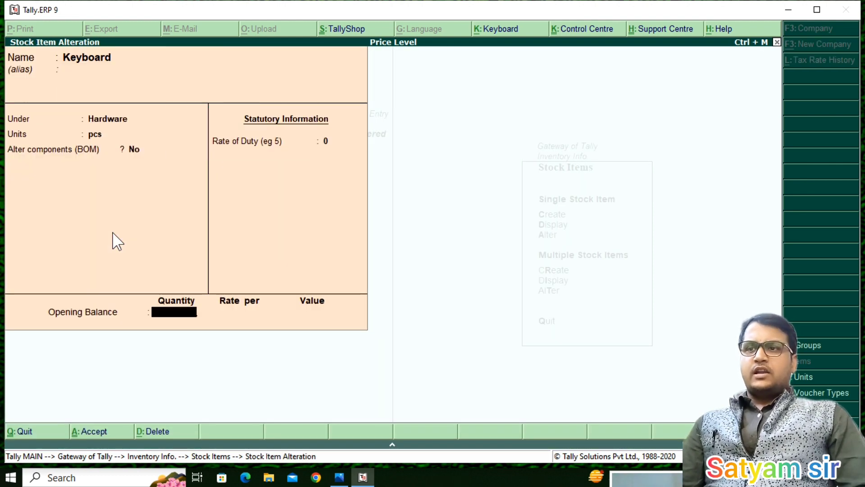
pyautogui.write('100')
pyautogui.press('Return')
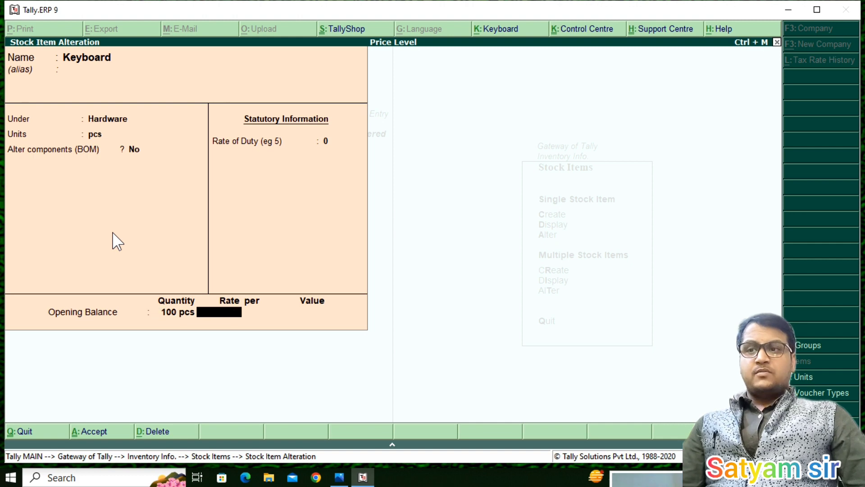
pyautogui.write('200')
pyautogui.press('Return')
pyautogui.press('Return')
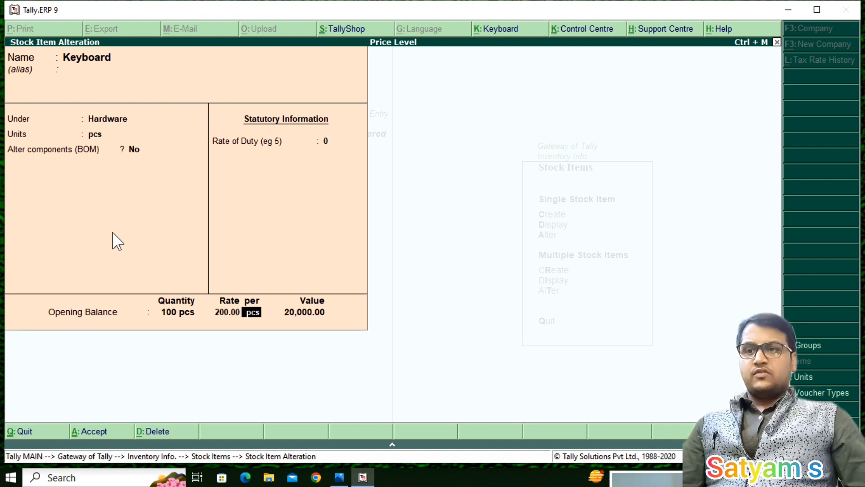
pyautogui.press('Return')
pyautogui.press('Return')
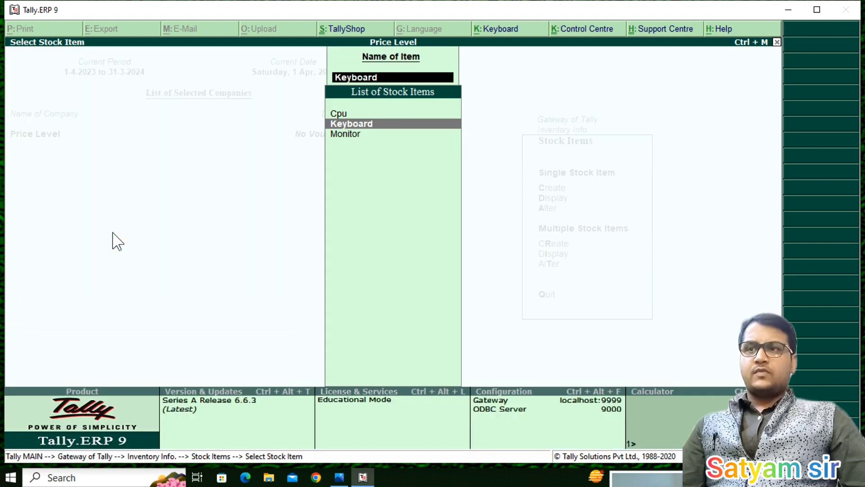
# Open the Monitor stock item for alteration and set its opening balance quantity to 100 pcs
pyautogui.press('Return')
pyautogui.press('Return')
pyautogui.press('Return')
pyautogui.press('Return')
pyautogui.press('Return')
pyautogui.press('Return')
pyautogui.press('Return')
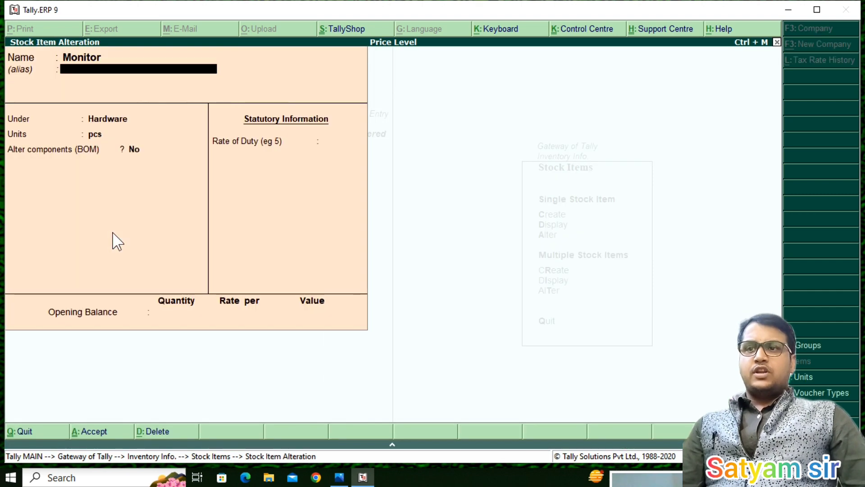
pyautogui.write('100')
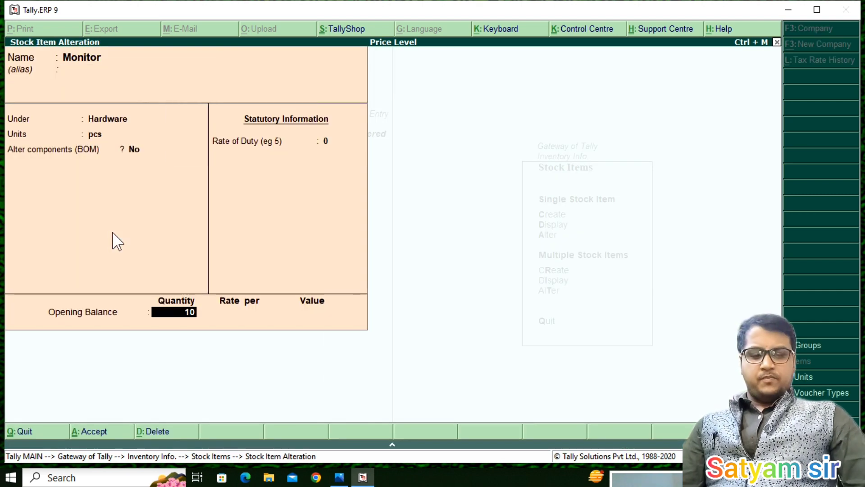
pyautogui.press('Return')
# Set the Monitor opening balance rate to 3000 per pcs and save the stock item
pyautogui.write('3000')
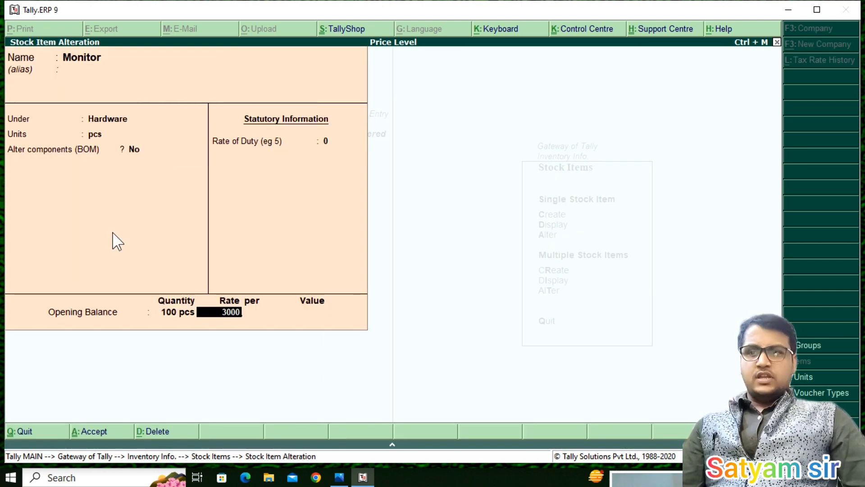
pyautogui.press('Return')
pyautogui.press('Return')
pyautogui.press('BackSpace')
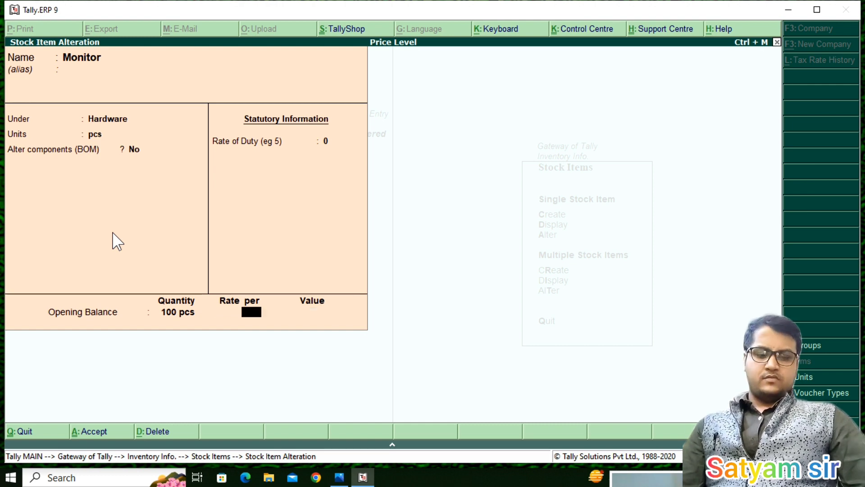
pyautogui.press('BackSpace')
pyautogui.write('3000')
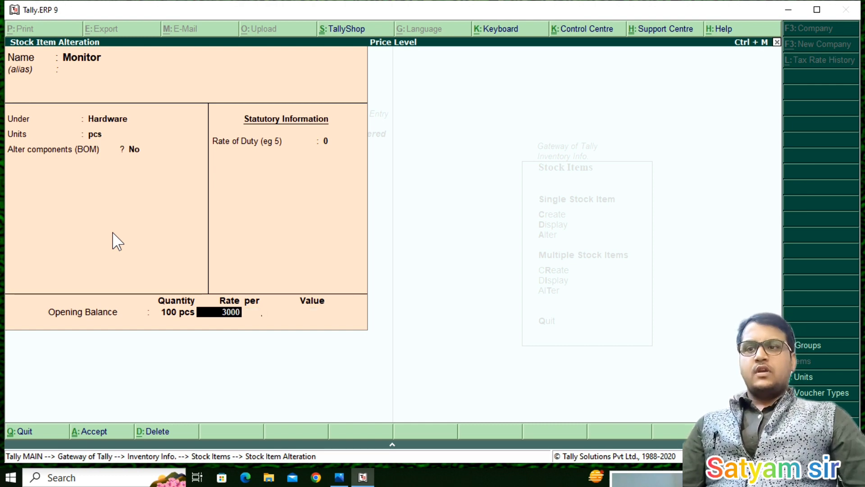
pyautogui.press('Return')
pyautogui.press('Return')
pyautogui.press('Return')
pyautogui.press('Return')
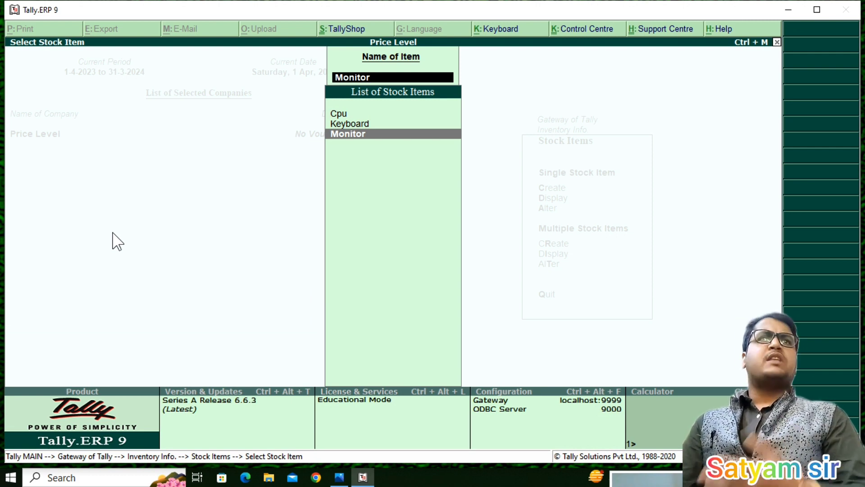
# Check the item quantities, rates and values of the Hardware group in the Stock Summary, and return to the Gateway of Tally
pyautogui.press('Escape')
pyautogui.press('Escape')
pyautogui.press('Escape')
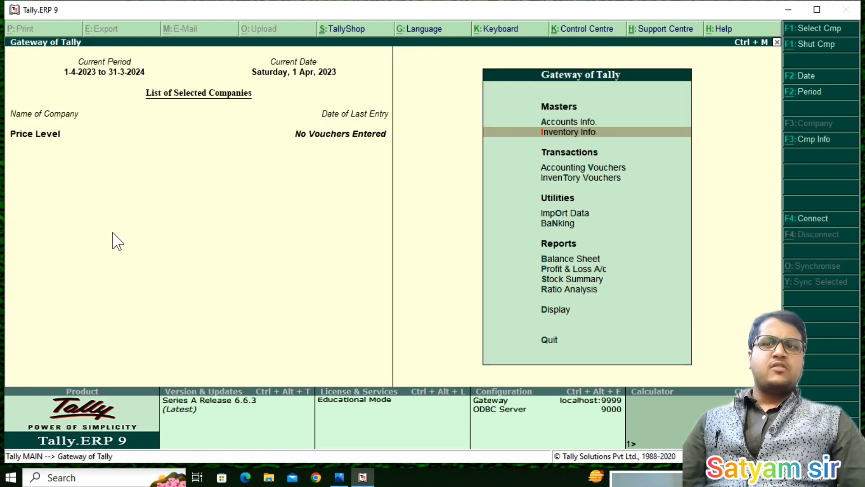
pyautogui.press('s')
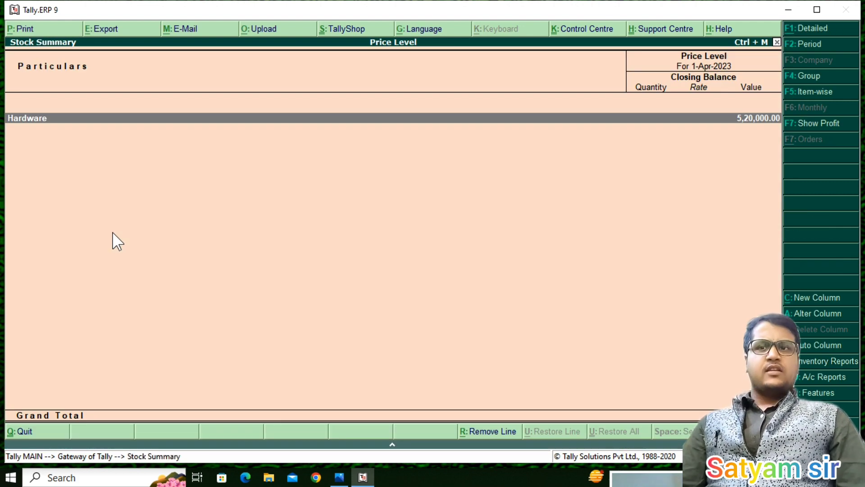
pyautogui.press('Return')
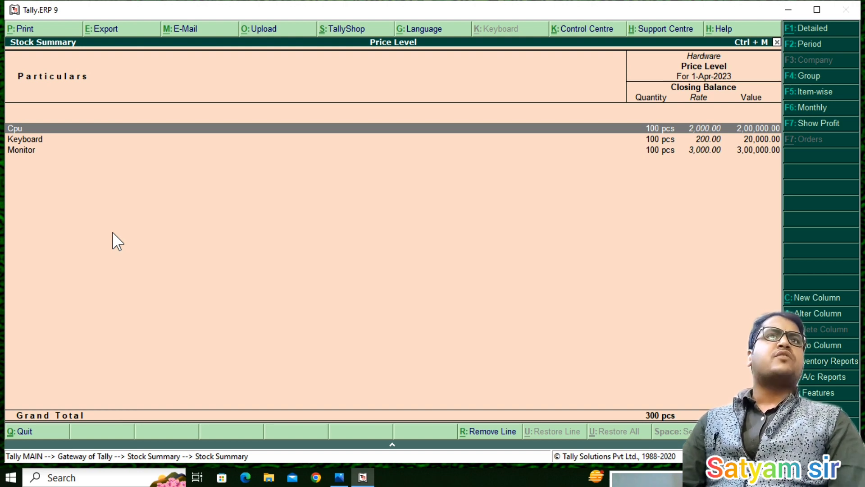
pyautogui.press('Escape')
pyautogui.press('Escape')
pyautogui.press('Escape')
pyautogui.press('Escape')
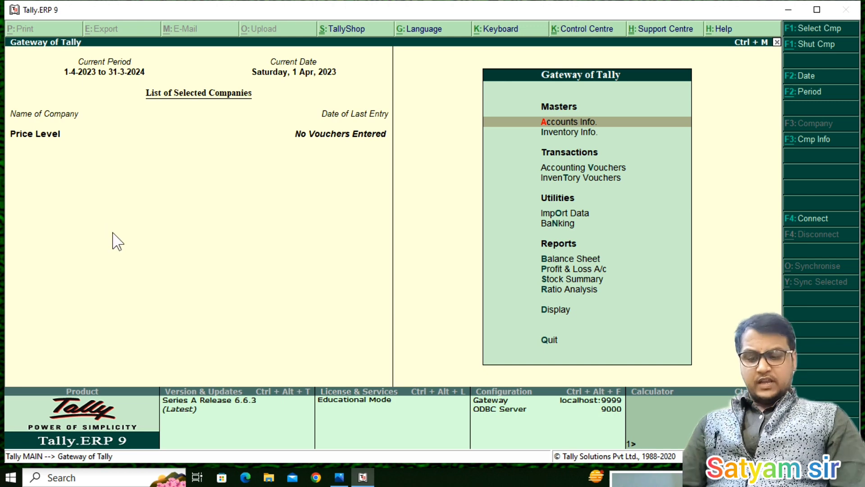
# Start a new sales voucher without a reference number
pyautogui.press('v')
pyautogui.press('F8')
pyautogui.press('Return')
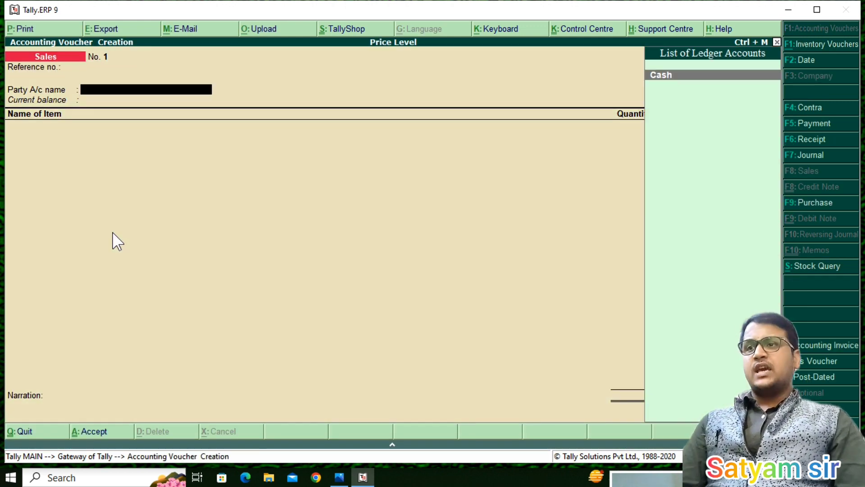
# Create a party ledger named Abc Ltd under Sundry Debtors from within the sales voucher
pyautogui.hotkey('alt', 'c')
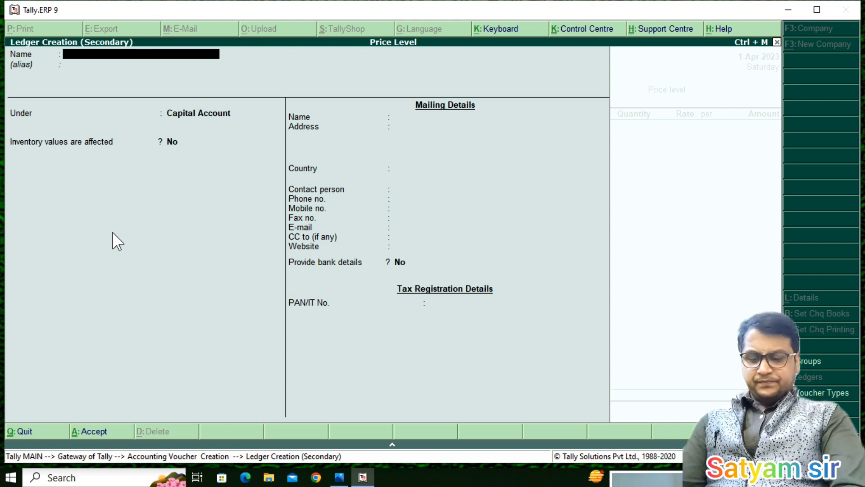
pyautogui.write('Abc Ltd')
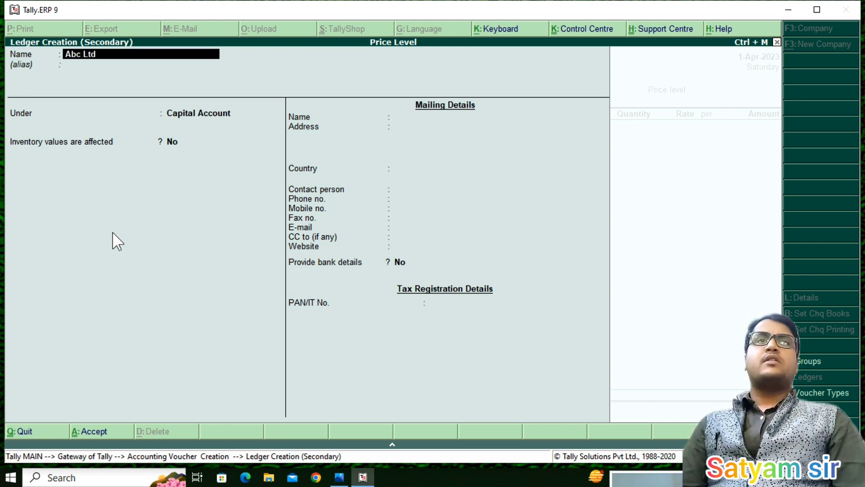
pyautogui.press('Return')
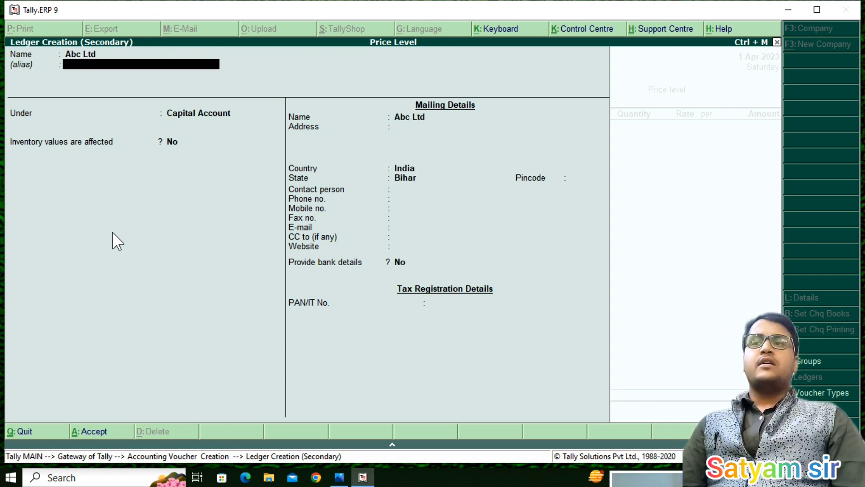
pyautogui.press('Return')
pyautogui.write('S')
pyautogui.press('Down')
pyautogui.press('Down')
pyautogui.press('Down')
pyautogui.press('Down')
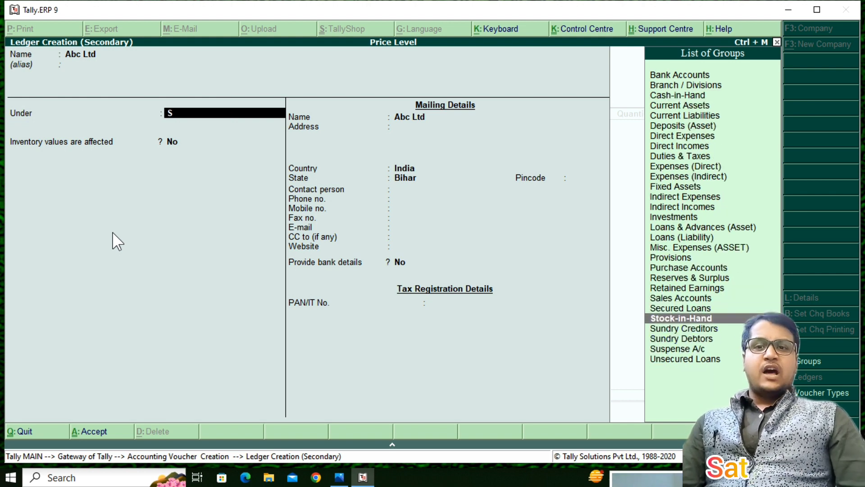
pyautogui.press('Return')
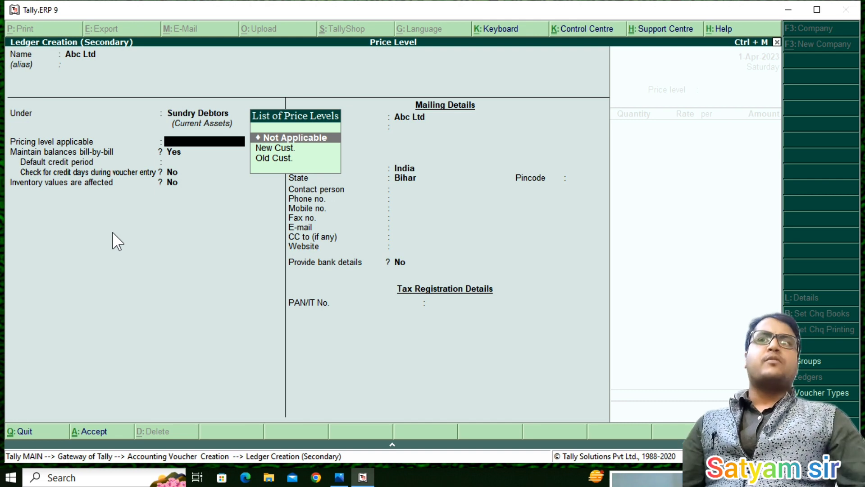
# Assign the Old Cust. pricing level to the Abc Ltd ledger, keep the remaining defaults and save it
pyautogui.press('Down')
pyautogui.press('Down')
pyautogui.press('Return')
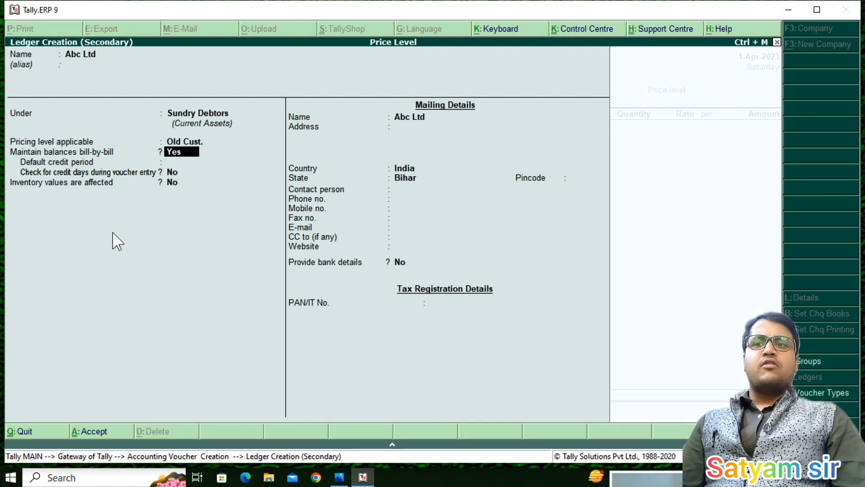
pyautogui.press('Return')
pyautogui.press('Return')
pyautogui.press('Return')
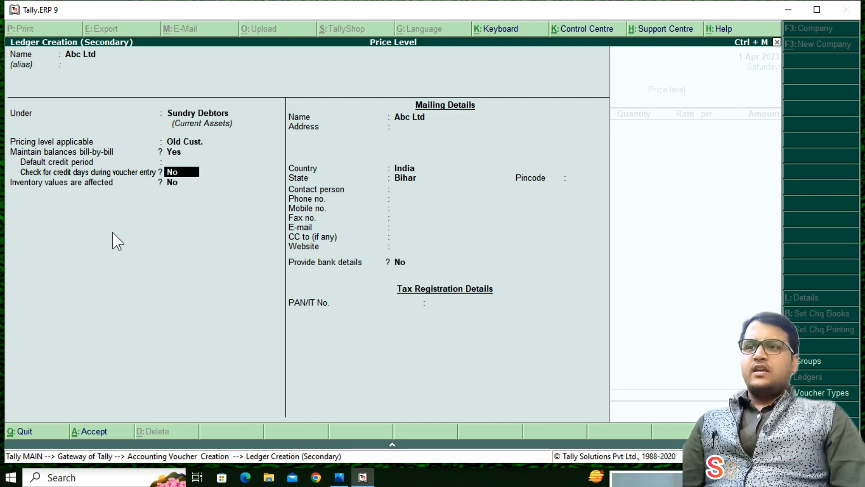
pyautogui.press('Return')
pyautogui.press('Return')
pyautogui.press('Return')
pyautogui.press('Return')
pyautogui.press('Return')
pyautogui.press('Return')
pyautogui.press('Return')
pyautogui.press('Return')
pyautogui.press('Return')
pyautogui.press('Return')
pyautogui.press('Return')
pyautogui.press('Return')
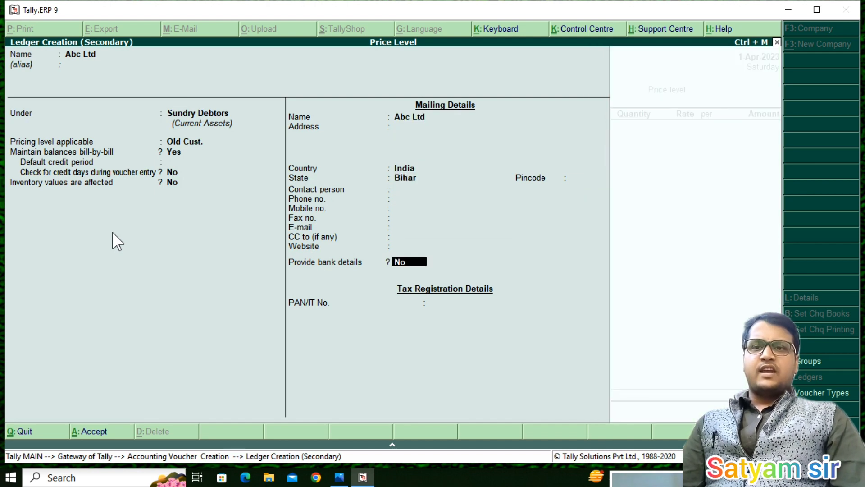
pyautogui.press('Return')
pyautogui.press('Return')
pyautogui.press('Return')
# Use Abc Ltd as the voucher's party, accept its despatch and buyer details unchanged, and keep the Old Cust. price level
pyautogui.press('Return')
pyautogui.press('Return')
pyautogui.press('Return')
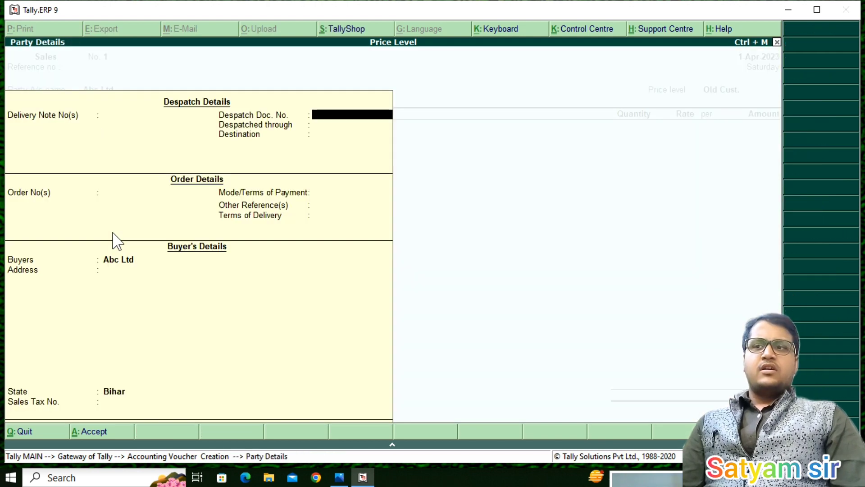
pyautogui.press('Return')
pyautogui.press('Return')
pyautogui.press('Return')
pyautogui.press('Return')
pyautogui.press('Return')
pyautogui.press('Return')
pyautogui.press('Return')
pyautogui.press('Return')
pyautogui.press('Return')
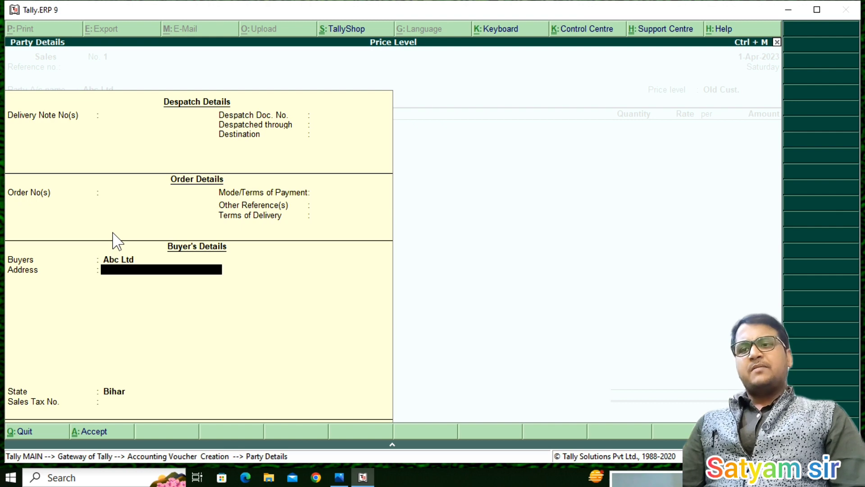
pyautogui.press('Return')
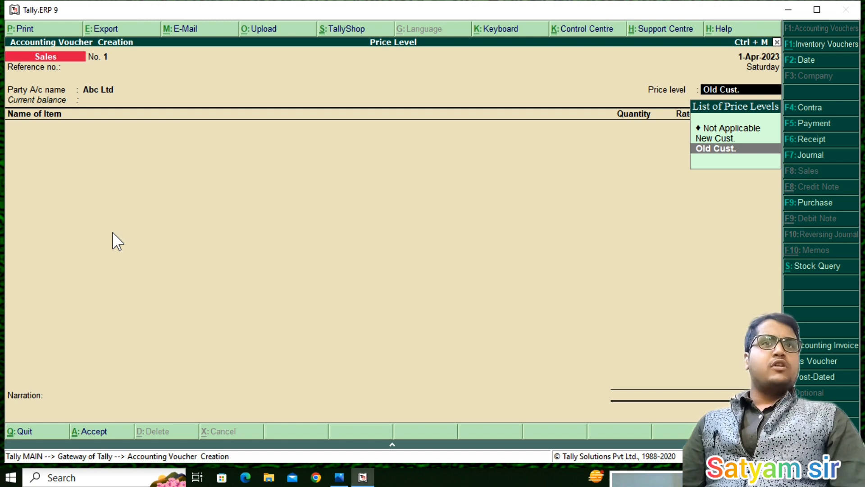
pyautogui.press('Return')
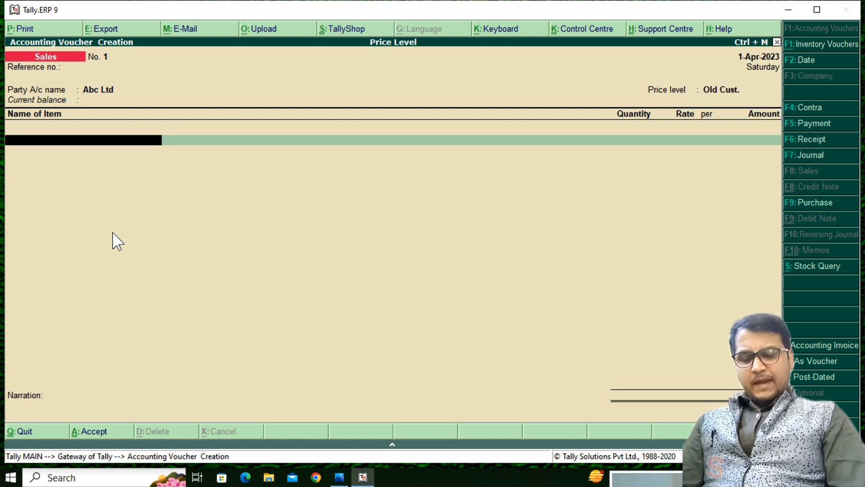
# Add the Cpu item to the sales voucher with a quantity of 10 pcs
pyautogui.write('C')
pyautogui.press('Return')
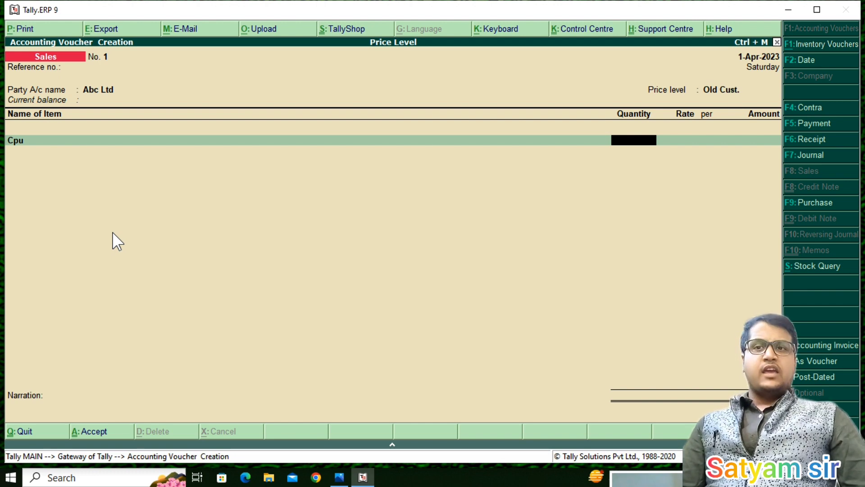
pyautogui.write('10')
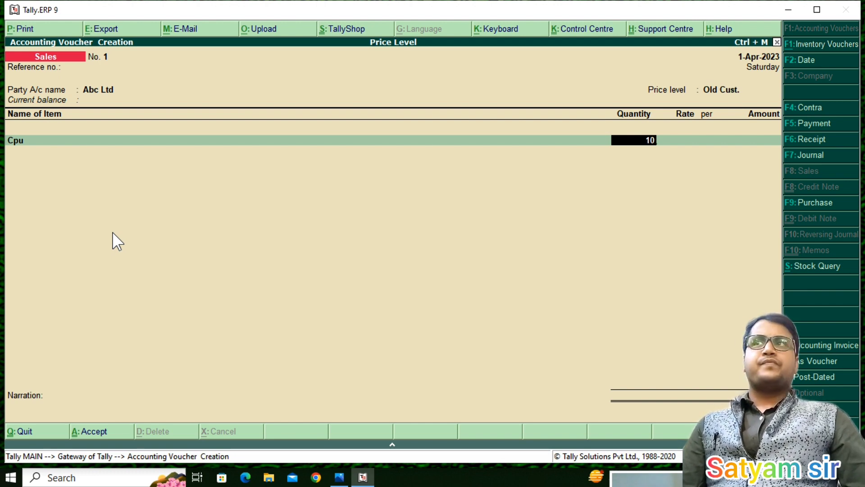
pyautogui.press('Return')
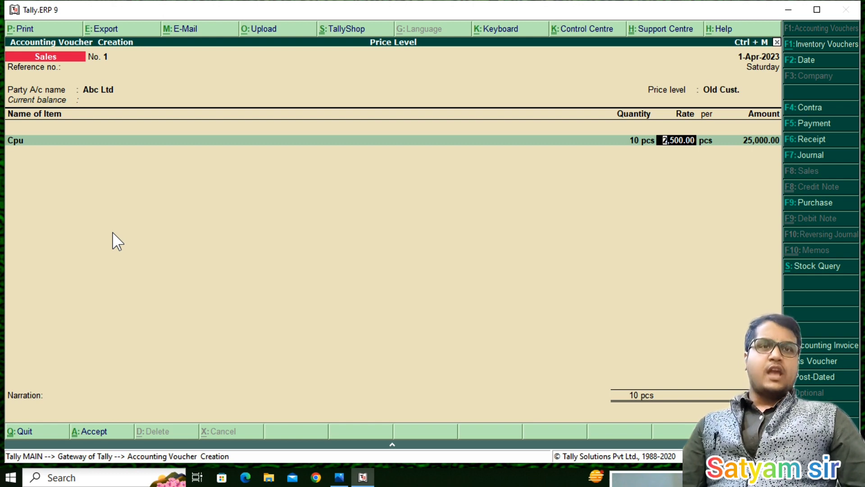
# Change the Cpu item's quantity to 12 pcs in the Abc Ltd sales voucher
pyautogui.press('Return')
pyautogui.press('Return')
pyautogui.press('BackSpace')
pyautogui.press('BackSpace')
pyautogui.press('BackSpace')
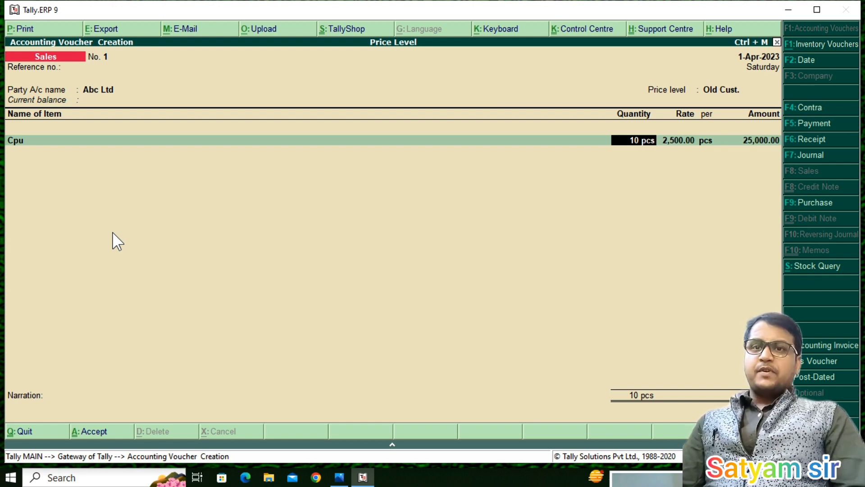
pyautogui.write('12')
pyautogui.press('Return')
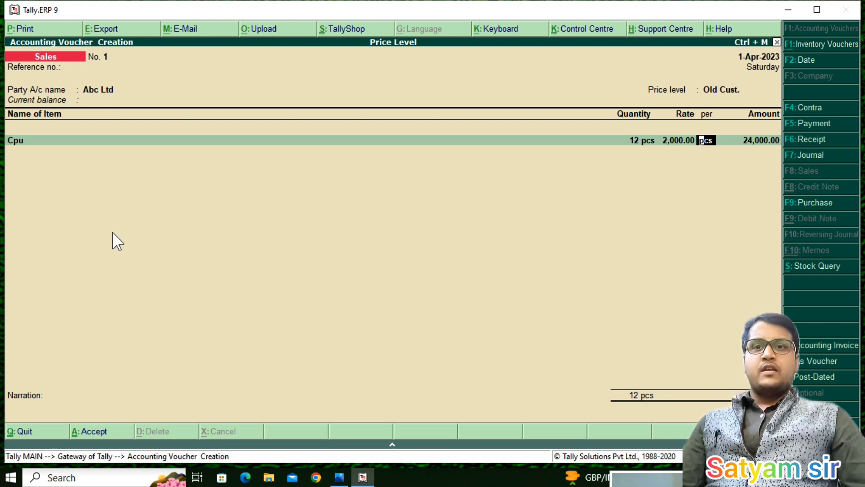
# Set the Cpu quantity back to 10 pcs and accept the line's price-list rate, unit and amount
pyautogui.press('BackSpace')
pyautogui.write('10')
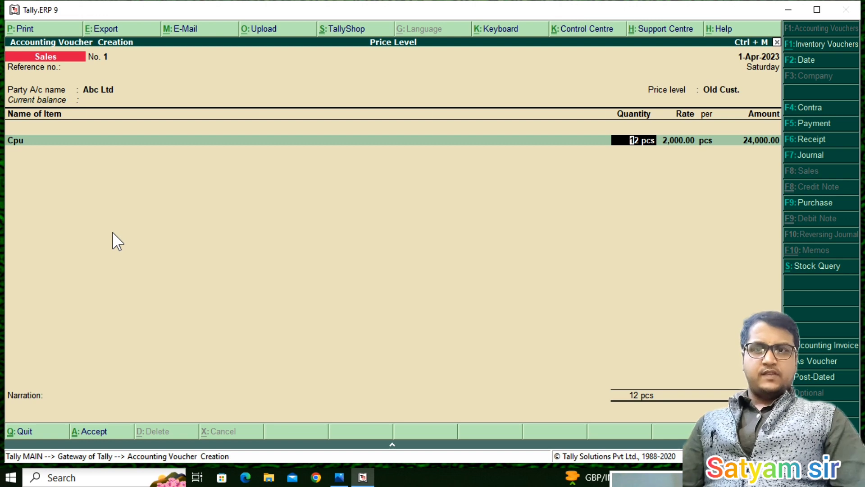
pyautogui.press('Return')
pyautogui.press('Return')
pyautogui.press('Return')
pyautogui.press('Return')
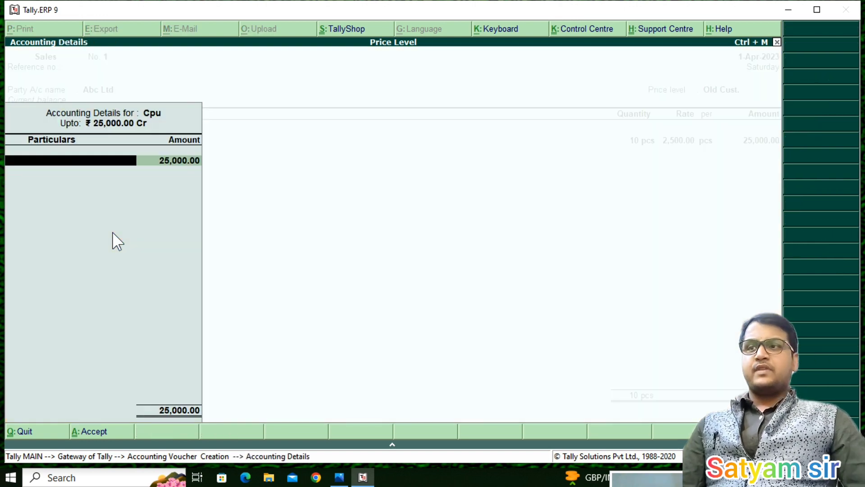
# Create a ledger named Sale under Sales Accounts and allocate the Cpu amount to it
pyautogui.hotkey('alt', 'c')
pyautogui.write('Sale')
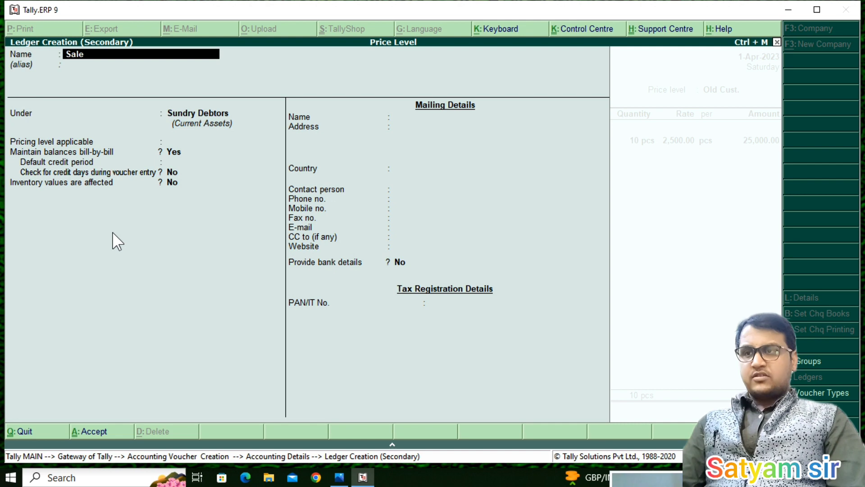
pyautogui.press('Return')
pyautogui.write('sa')
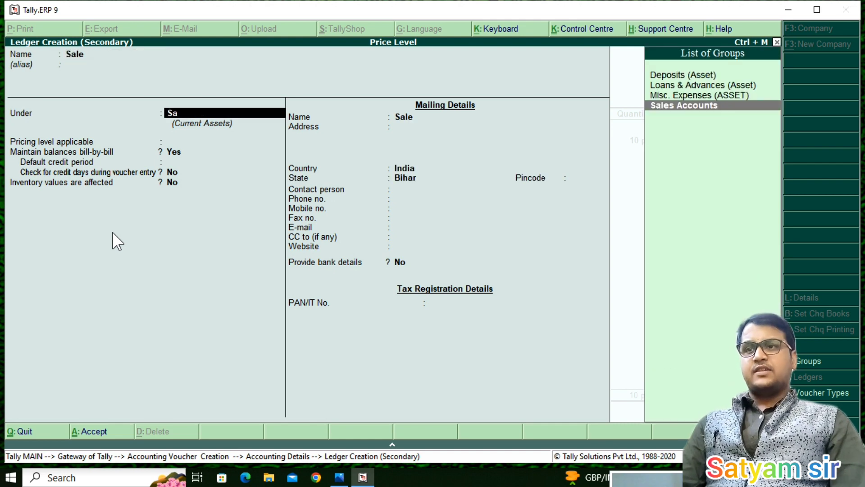
pyautogui.press('Return')
pyautogui.hotkey('ctrl', 'a')
pyautogui.press('Return')
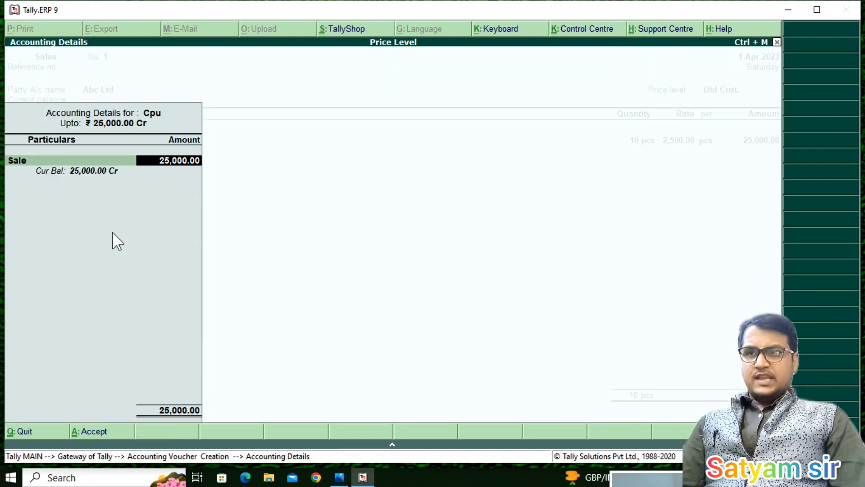
pyautogui.press('Return')
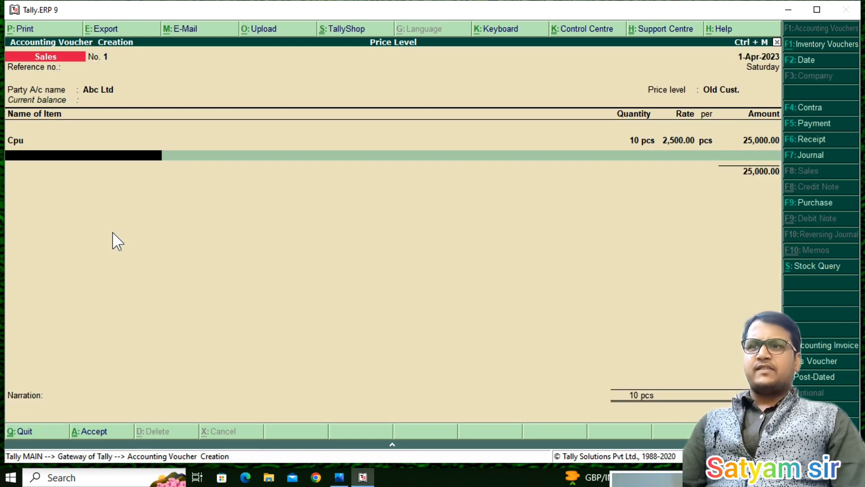
# Add the Keyboard item with a quantity of 5 pcs at its price-list rate, allocated to the Sale ledger
pyautogui.write('Key')
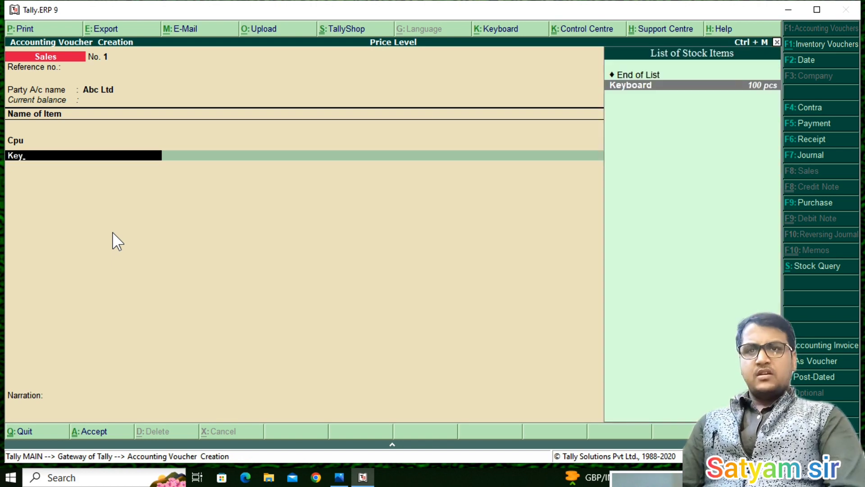
pyautogui.press('Return')
pyautogui.write('5')
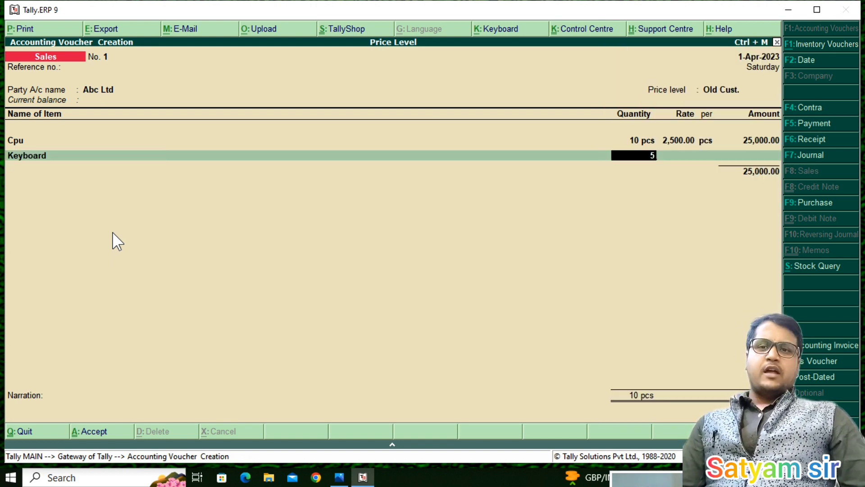
pyautogui.press('Return')
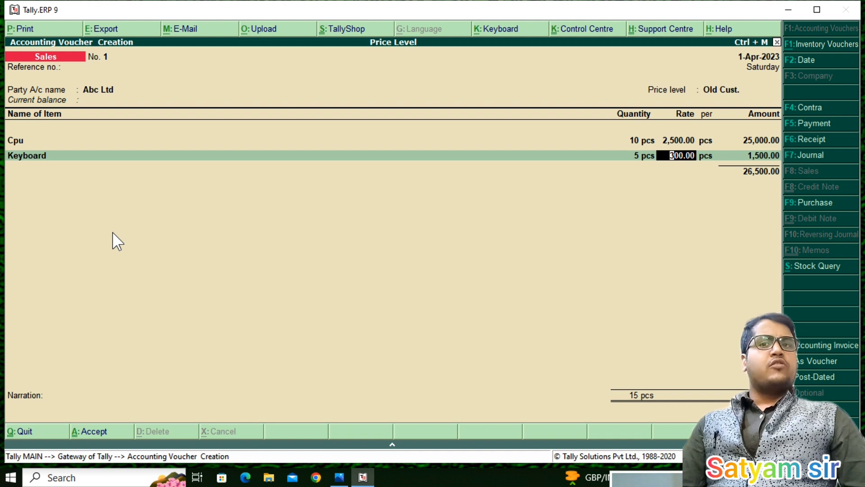
pyautogui.press('Return')
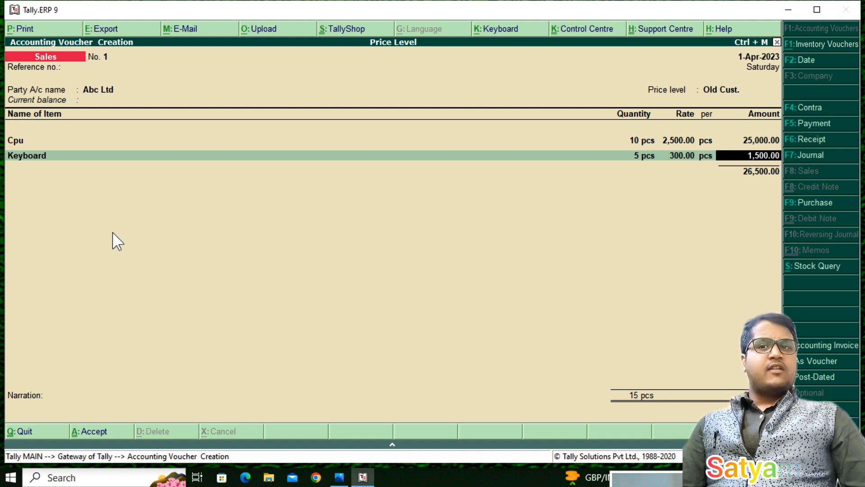
pyautogui.press('Return')
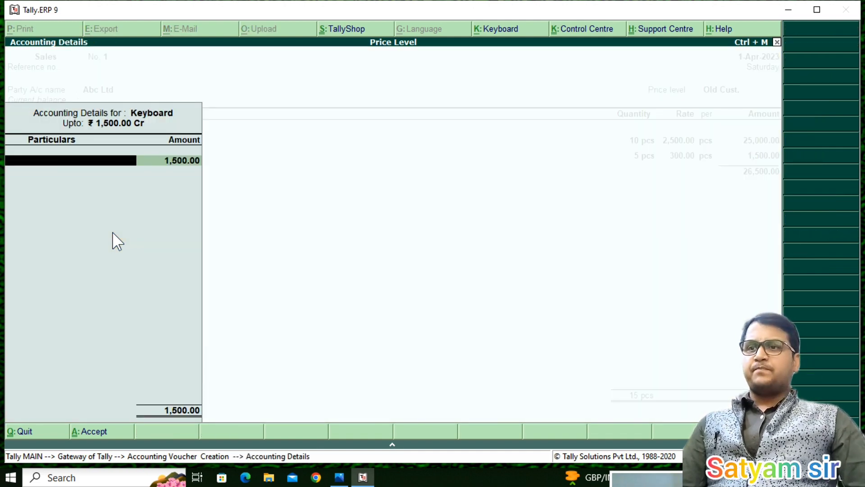
pyautogui.press('Return')
pyautogui.press('Return')
# Add the Monitor item with a quantity of 12 pcs at its price-list rate, allocated to the Sale ledger
pyautogui.write('Mo')
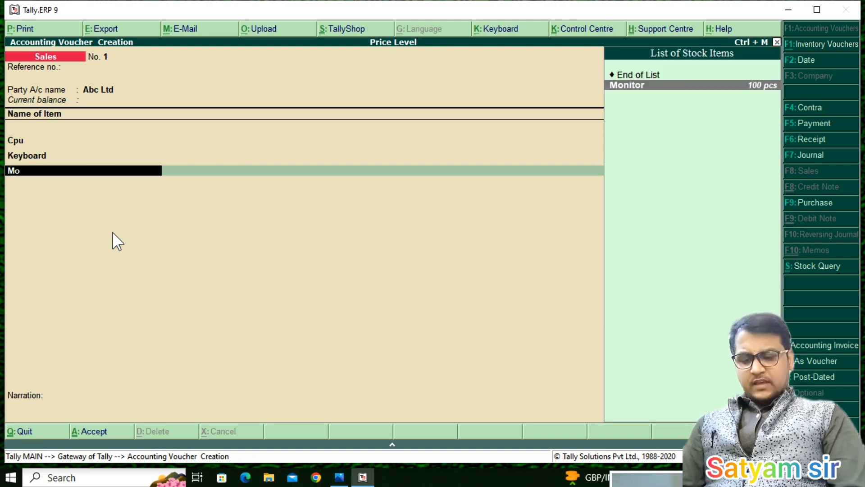
pyautogui.press('Return')
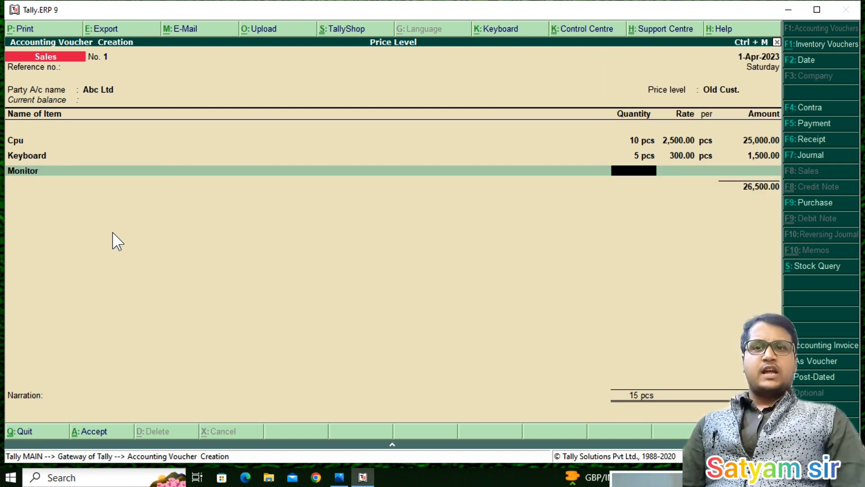
pyautogui.write('12')
pyautogui.press('Return')
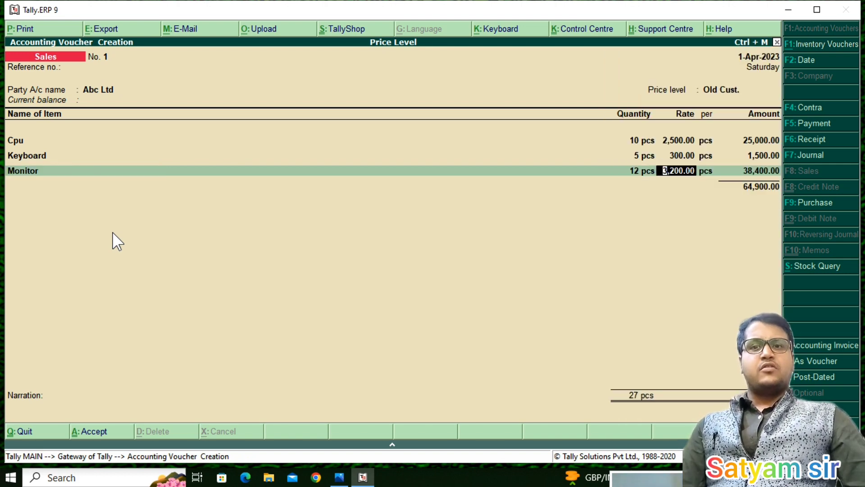
pyautogui.press('Return')
pyautogui.press('Return')
pyautogui.press('Return')
pyautogui.press('Return')
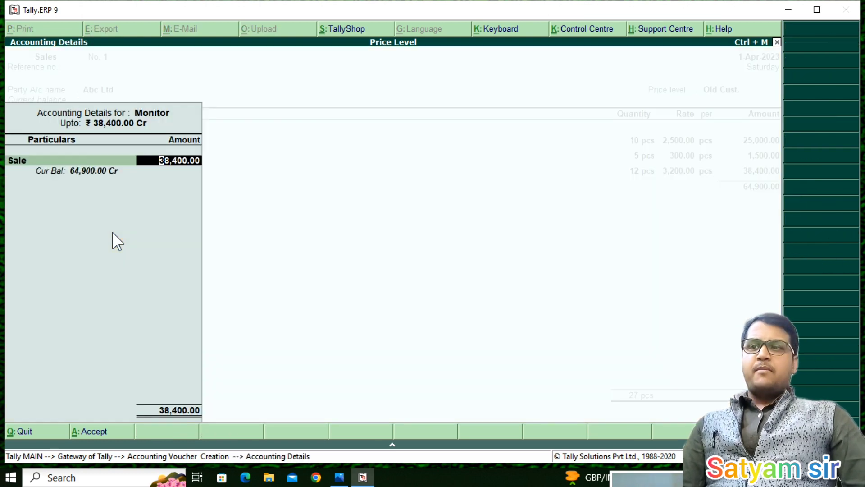
pyautogui.press('Return')
# End the item list, accept the New Ref bill-wise details for Abc Ltd, and save the voucher without a narration
pyautogui.press('Return')
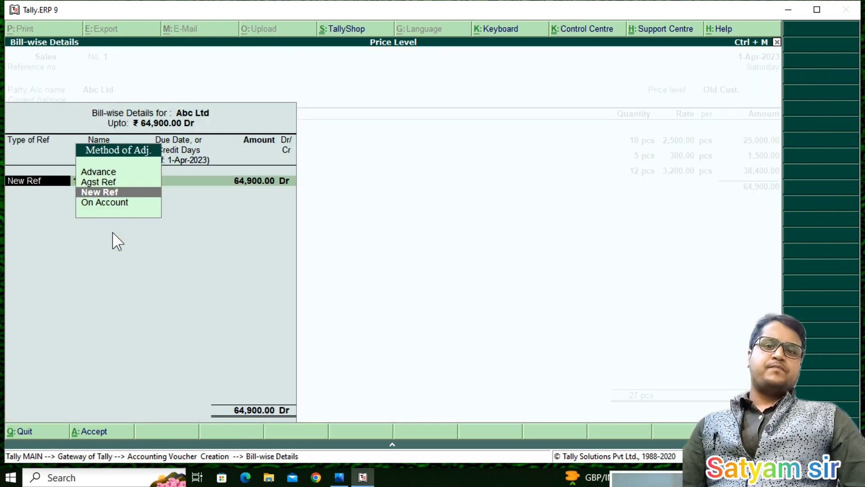
pyautogui.press('Return')
pyautogui.press('Return')
pyautogui.press('Return')
pyautogui.press('Return')
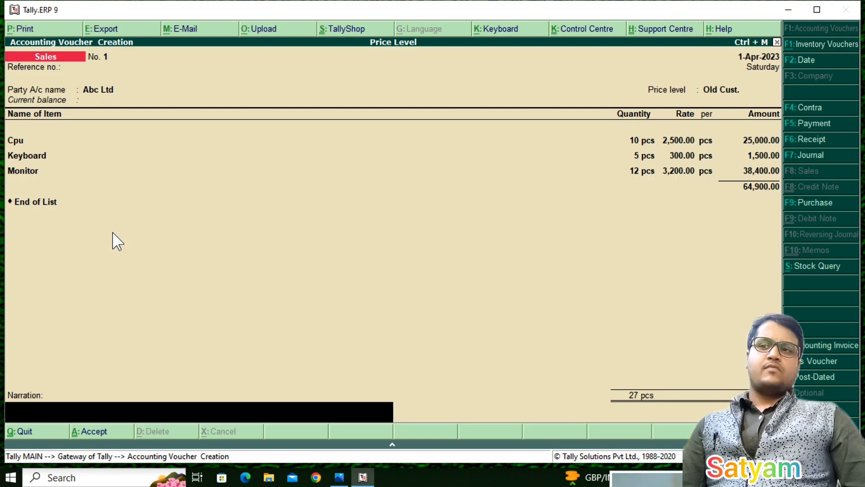
pyautogui.press('Return')
pyautogui.press('Return')
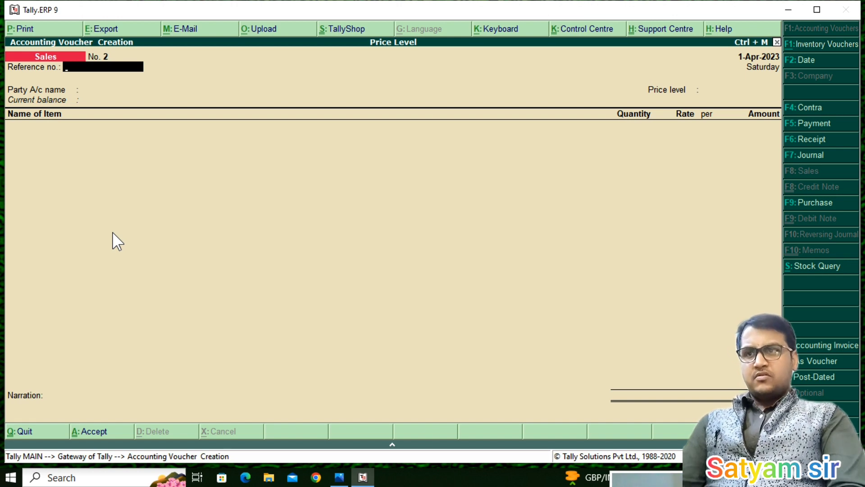
# Create a party ledger named Xyz Ltd under Sundry Debtors from within the second sales voucher
pyautogui.press('Return')
pyautogui.hotkey('alt', 'c')
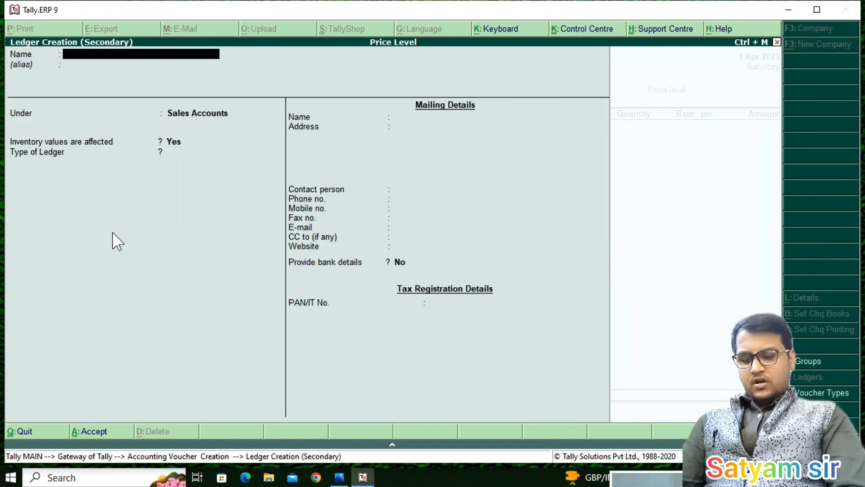
pyautogui.write('Xy')
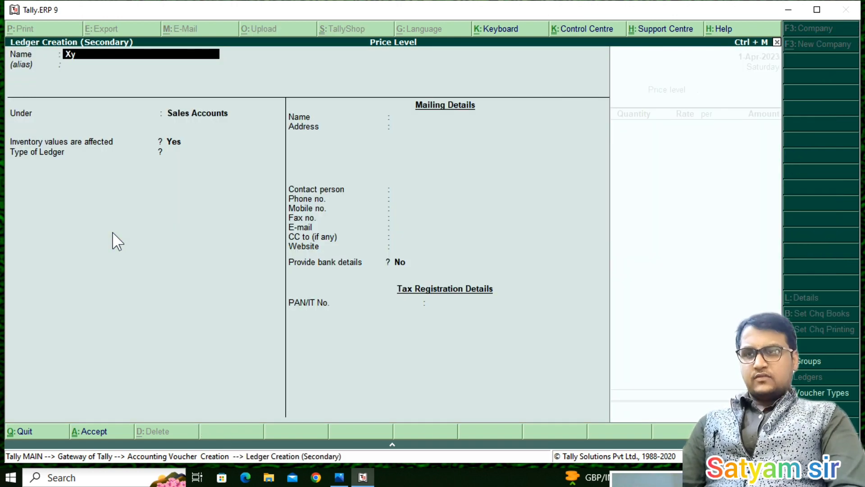
pyautogui.write('z Ltd')
pyautogui.press('Return')
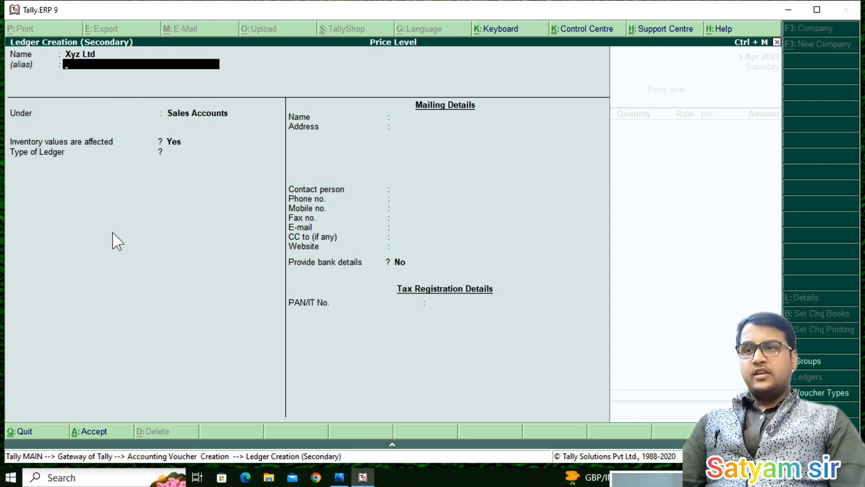
pyautogui.press('Return')
pyautogui.press('Return')
pyautogui.press('BackSpace')
pyautogui.write('S')
pyautogui.press('Down')
pyautogui.press('Down')
pyautogui.press('Down')
pyautogui.press('Down')
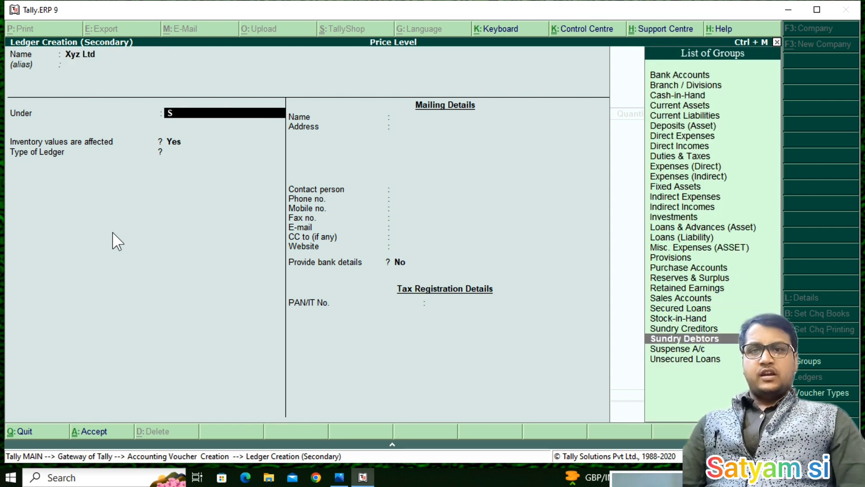
pyautogui.press('Return')
# Assign the New Cust. pricing level to the Xyz Ltd ledger, save it and use it as the voucher's party
pyautogui.press('Down')
pyautogui.press('Return')
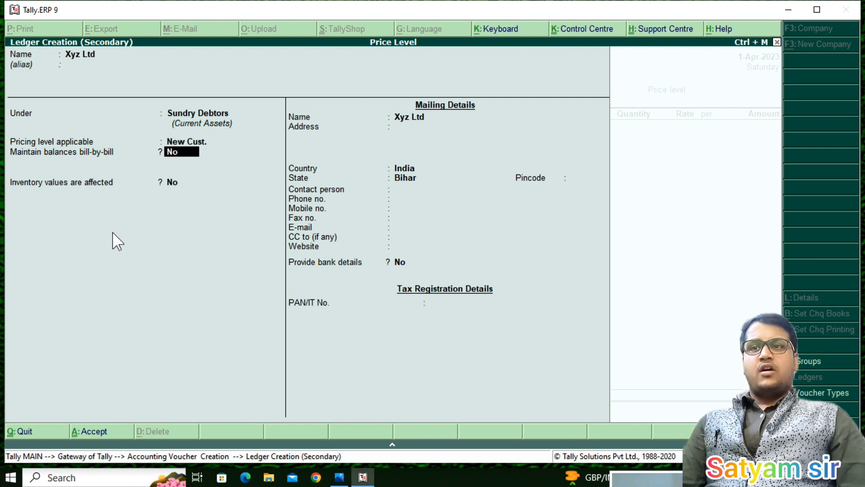
pyautogui.press('Return')
pyautogui.press('BackSpace')
pyautogui.write('y')
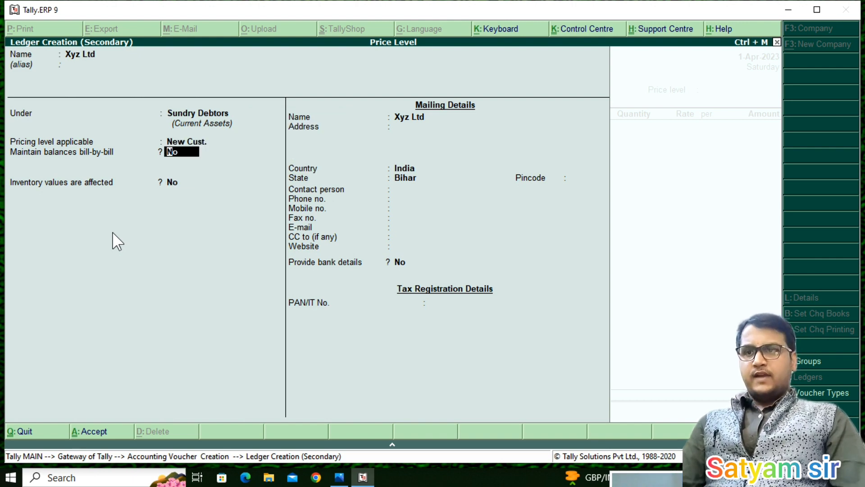
pyautogui.press('Return')
pyautogui.hotkey('ctrl', 'a')
pyautogui.press('Return')
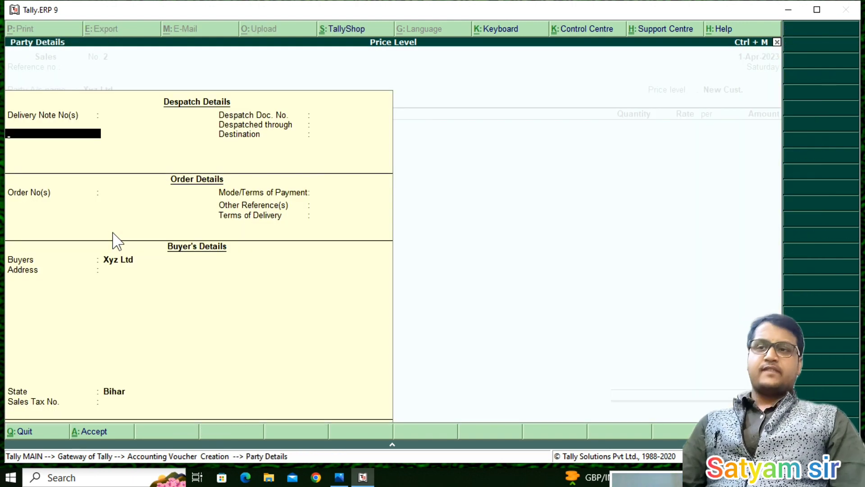
# Accept the despatch, order and buyer details for Xyz Ltd unchanged, and keep the New Cust. price level
pyautogui.press('Return')
pyautogui.press('Return')
pyautogui.press('Return')
pyautogui.press('Return')
pyautogui.press('Return')
pyautogui.press('Return')
pyautogui.press('Return')
pyautogui.press('Return')
pyautogui.press('Return')
pyautogui.press('Return')
pyautogui.press('Return')
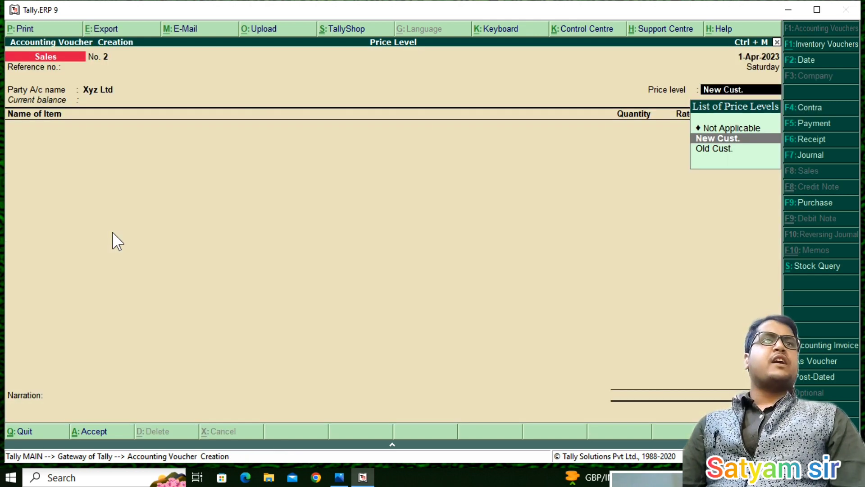
pyautogui.press('Return')
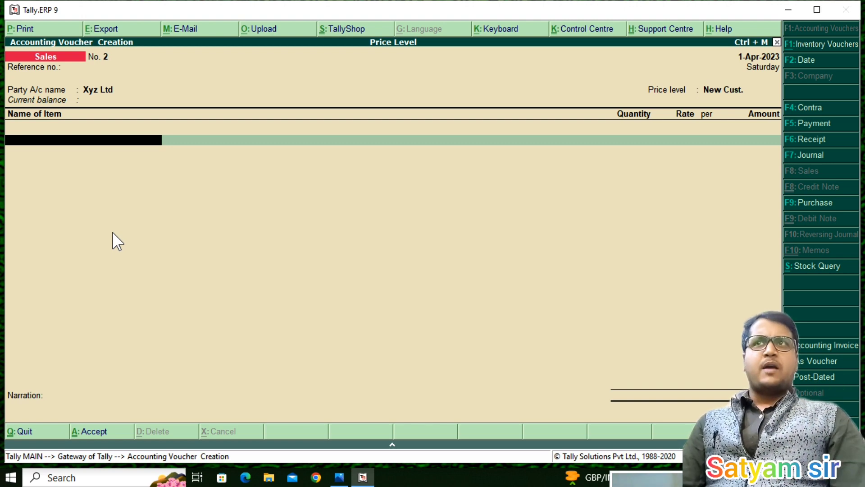
# Add the Cpu item to the Xyz Ltd sales voucher with a quantity of 1 pcs
pyautogui.write('C')
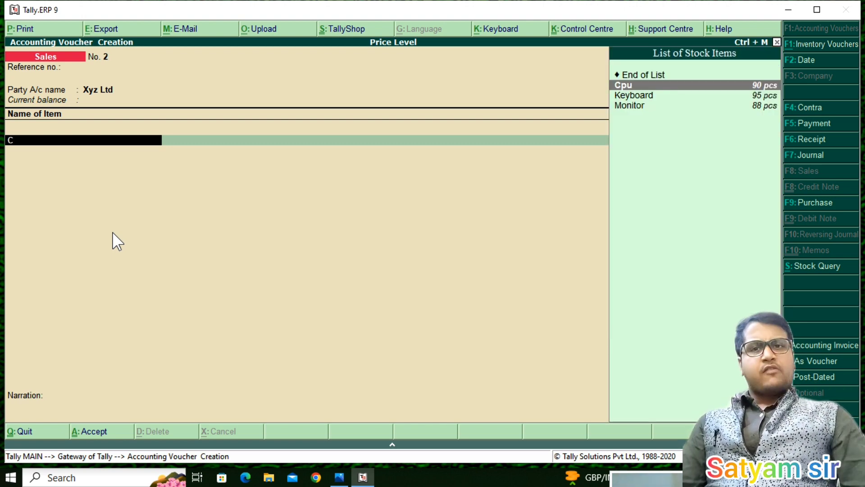
pyautogui.press('Return')
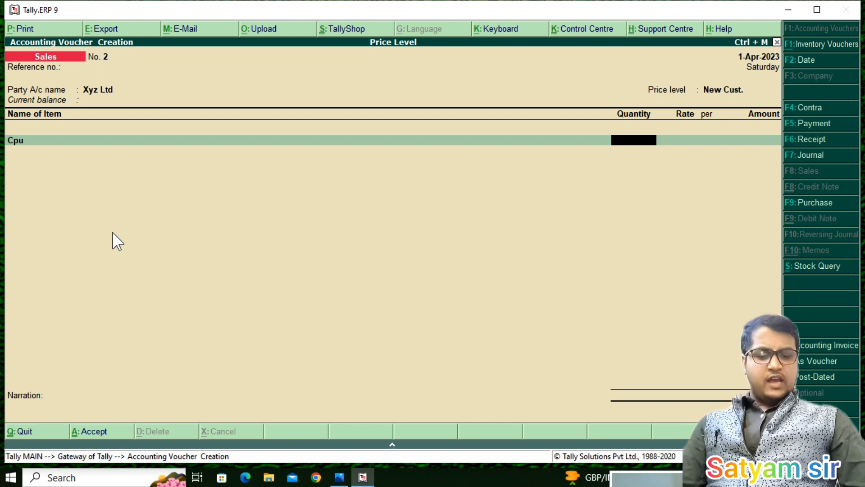
pyautogui.write('1')
pyautogui.press('Return')
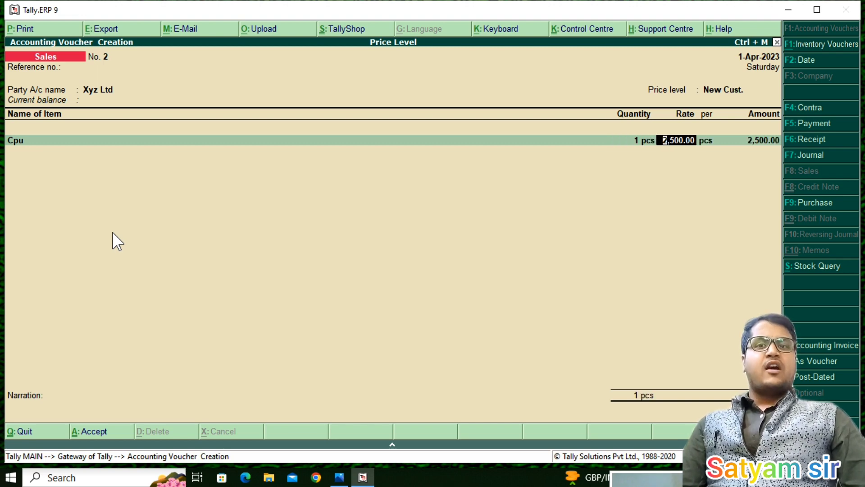
# Change the Cpu quantity to 3 pcs and accept the price-list rate and unit
pyautogui.press('BackSpace')
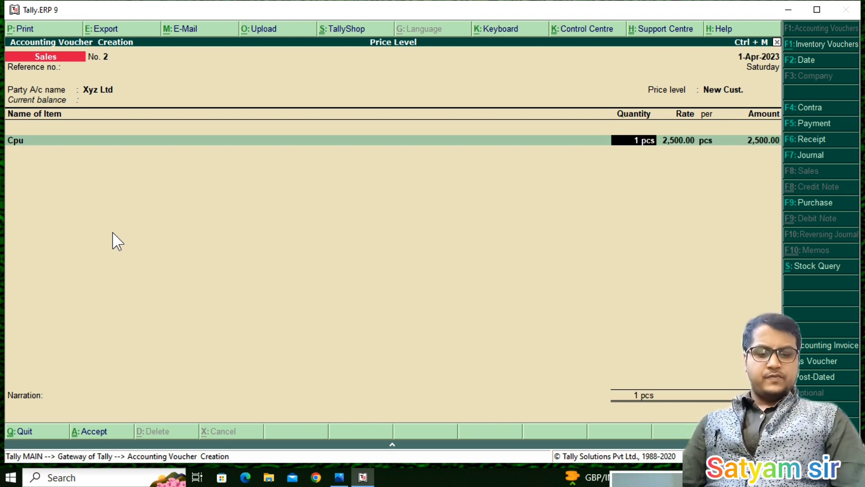
pyautogui.write('3')
pyautogui.press('Return')
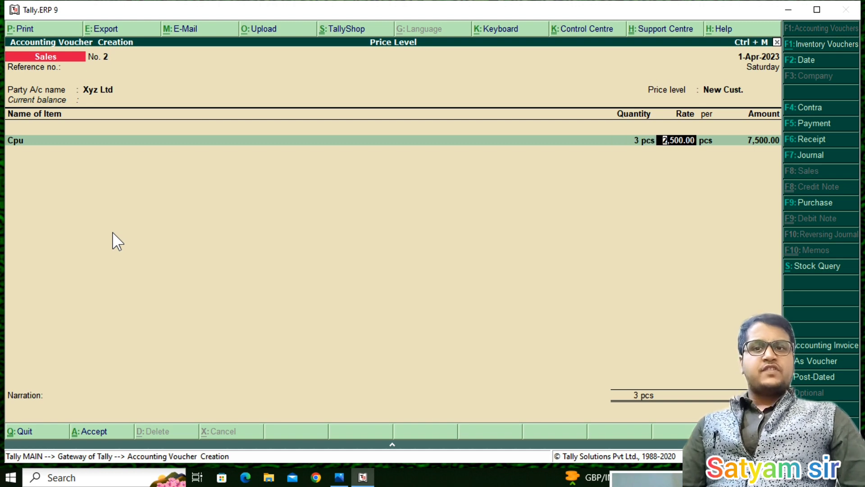
pyautogui.press('Return')
pyautogui.press('Return')
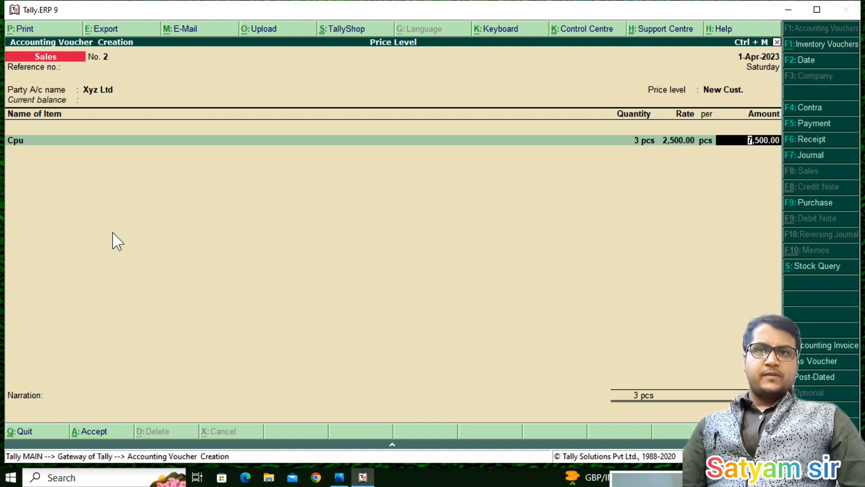
# Accept the Cpu line's amount and allocate it in full to the Sale ledger
pyautogui.press('Return')
pyautogui.press('Return')
pyautogui.press('Return')
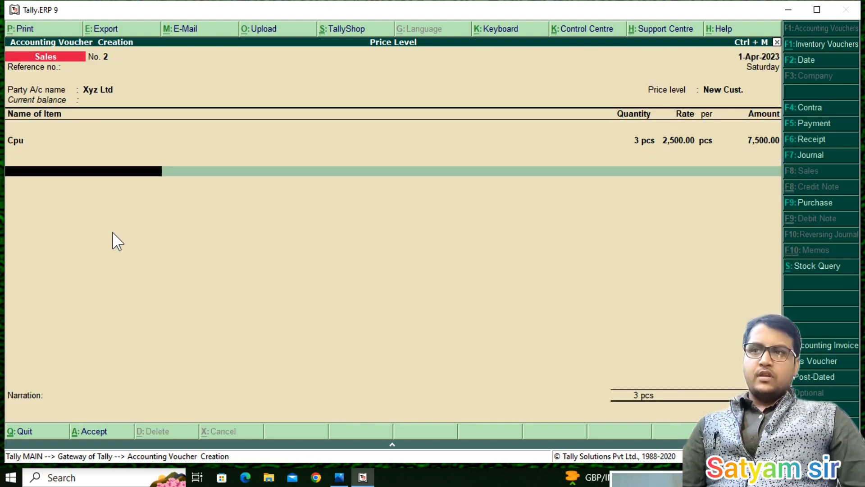
pyautogui.press('BackSpace')
pyautogui.press('Return')
pyautogui.press('Return')
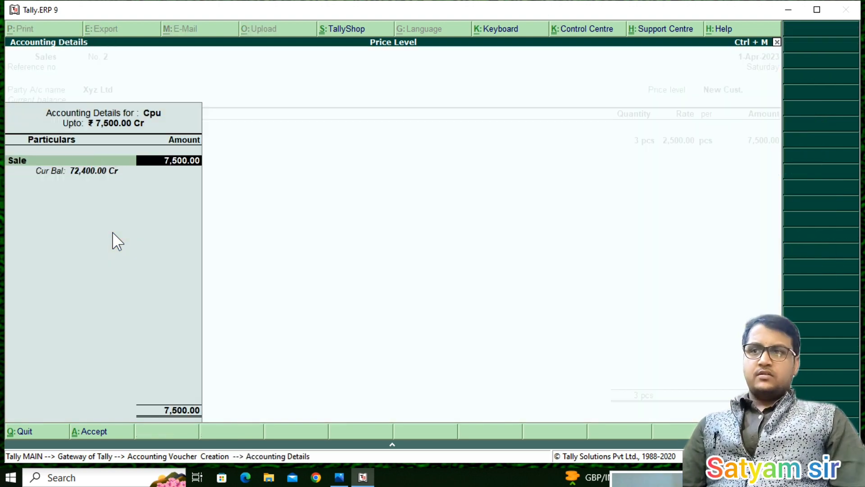
pyautogui.press('Return')
pyautogui.press('Return')
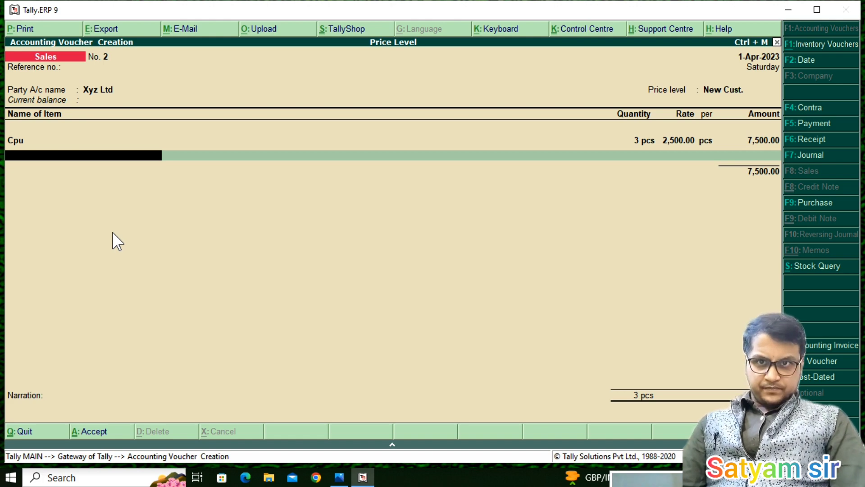
# Look through the company's accounting and inventory features for the invoice discount option
pyautogui.press('BackSpace')
pyautogui.press('BackSpace')
pyautogui.press('BackSpace')
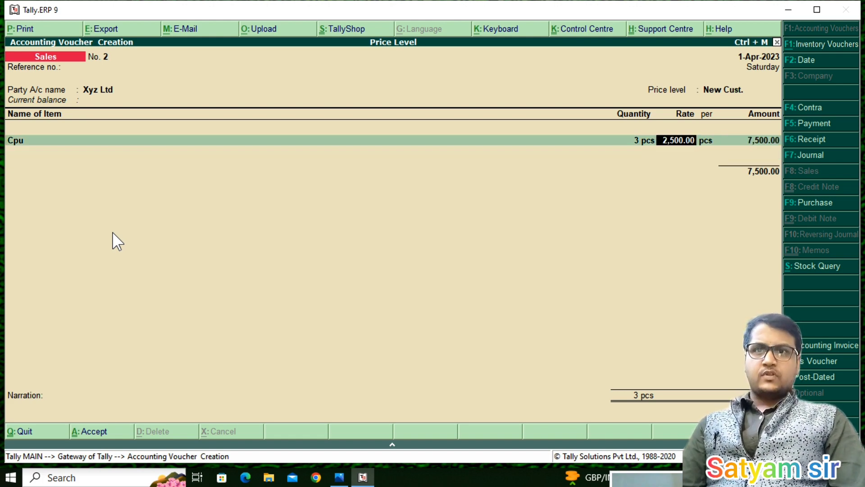
pyautogui.press('BackSpace')
pyautogui.press('F11')
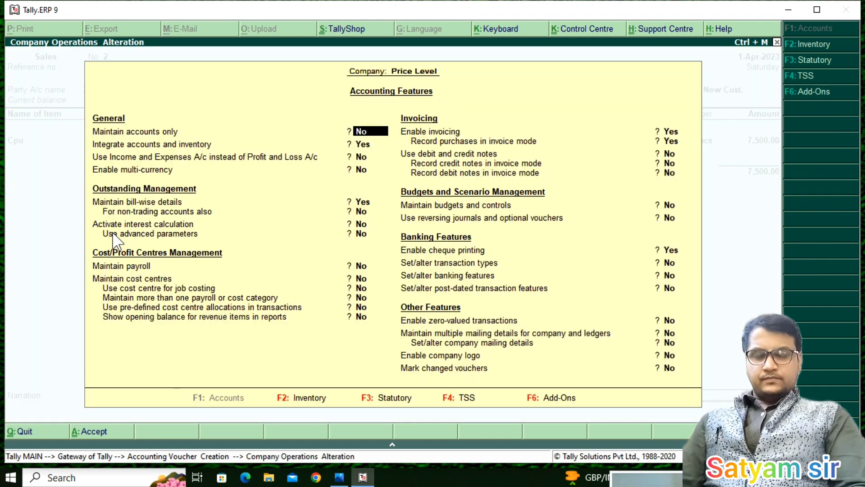
pyautogui.press('F2')
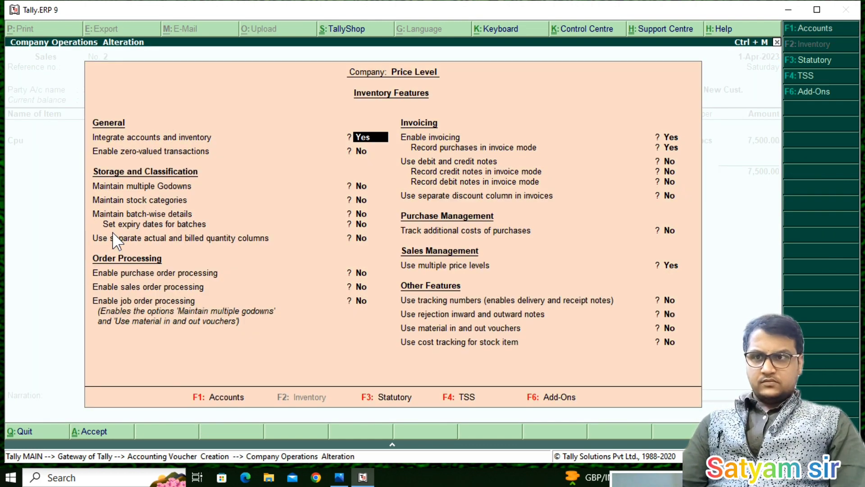
pyautogui.press('F1')
pyautogui.press('Down')
pyautogui.press('Down')
pyautogui.press('Down')
pyautogui.press('Down')
pyautogui.press('Down')
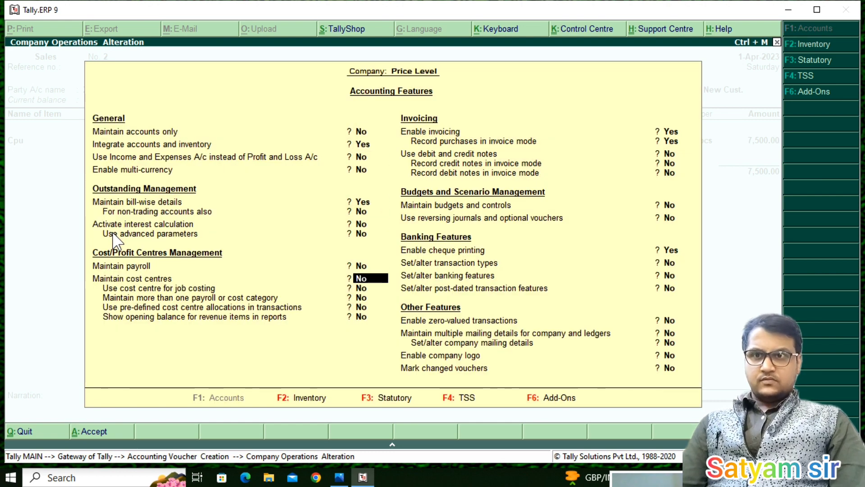
pyautogui.press('Down')
pyautogui.press('Down')
pyautogui.press('Down')
pyautogui.press('Down')
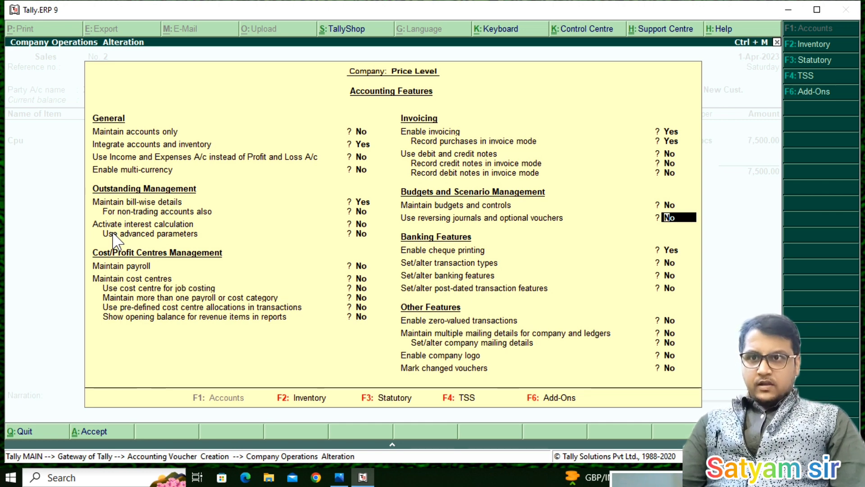
# Enable the separate discount column in invoices in the company's inventory features and save them
pyautogui.press('F2')
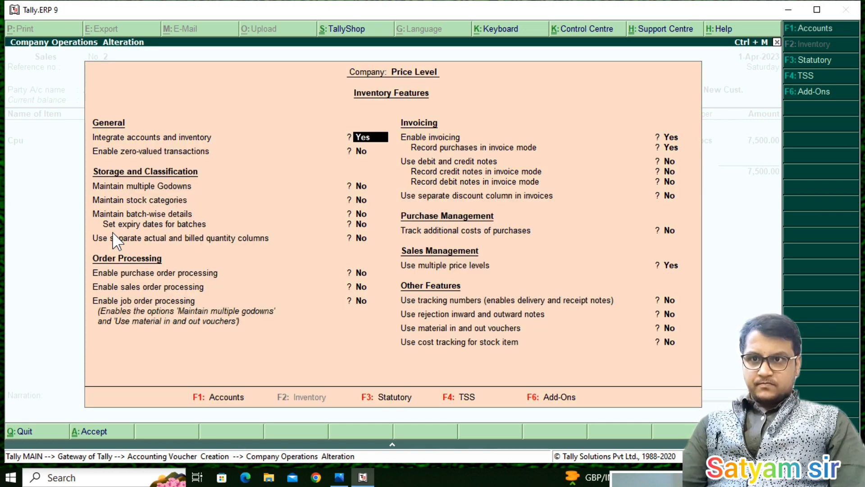
pyautogui.press('Return')
pyautogui.press('Return')
pyautogui.press('Return')
pyautogui.press('Return')
pyautogui.press('Return')
pyautogui.press('Return')
pyautogui.press('Return')
pyautogui.press('Return')
pyautogui.press('Return')
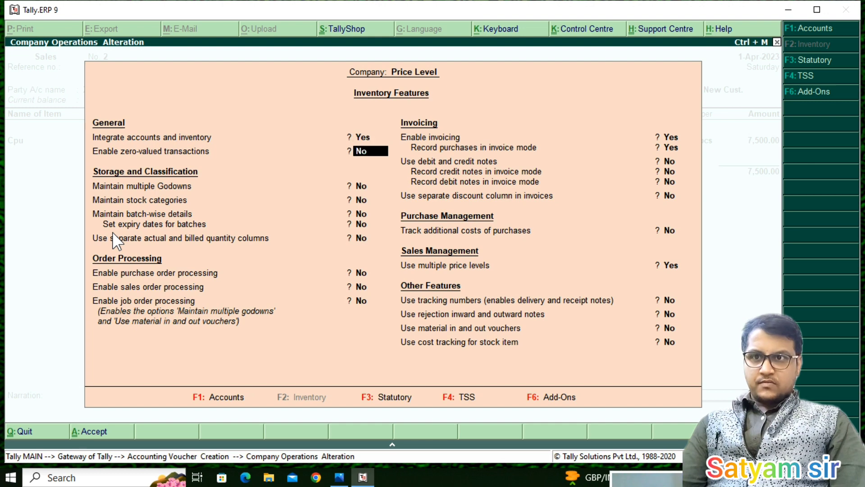
pyautogui.press('Return')
pyautogui.press('Return')
pyautogui.press('Return')
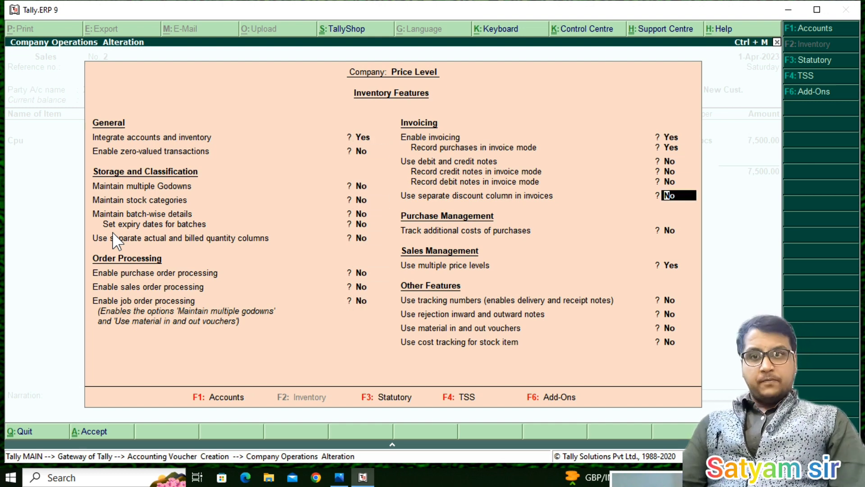
pyautogui.write('y')
pyautogui.press('Return')
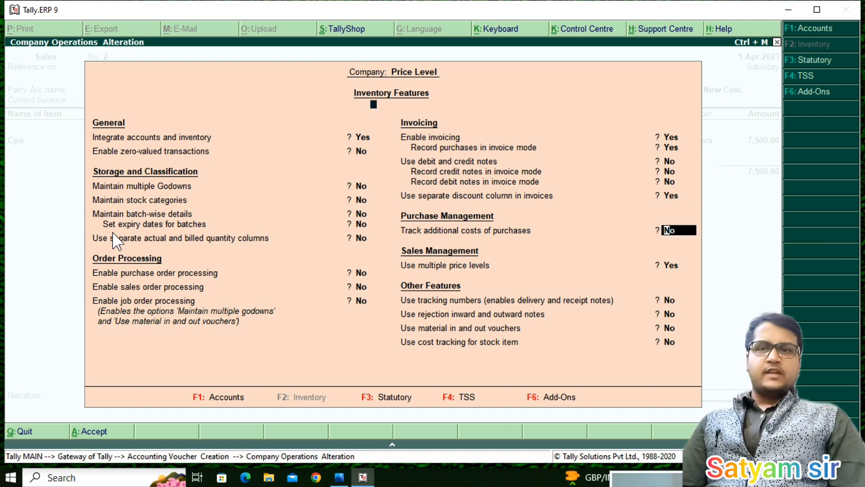
pyautogui.hotkey('ctrl', 'a')
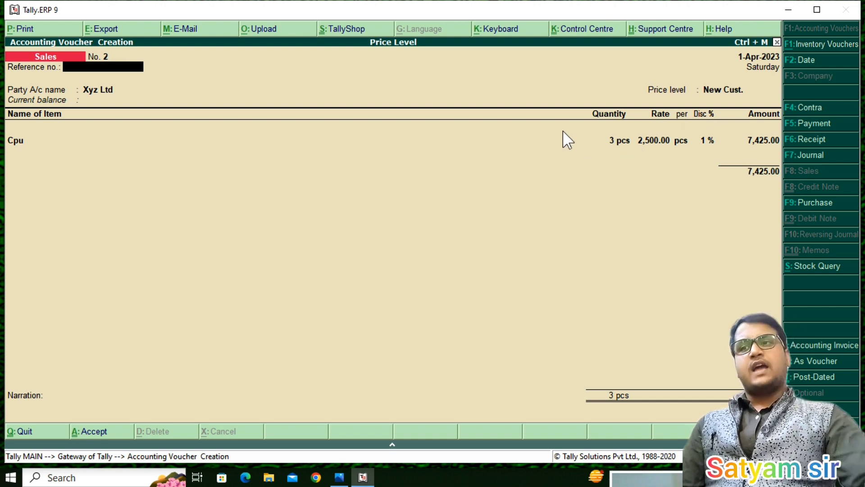
# Accept the despatch, order and buyer details of the Xyz Ltd voucher again, keeping the New Cust. price level
pyautogui.press('Return')
pyautogui.press('Return')
pyautogui.press('Return')
pyautogui.press('Return')
pyautogui.press('Return')
pyautogui.press('Return')
pyautogui.press('Return')
pyautogui.press('Return')
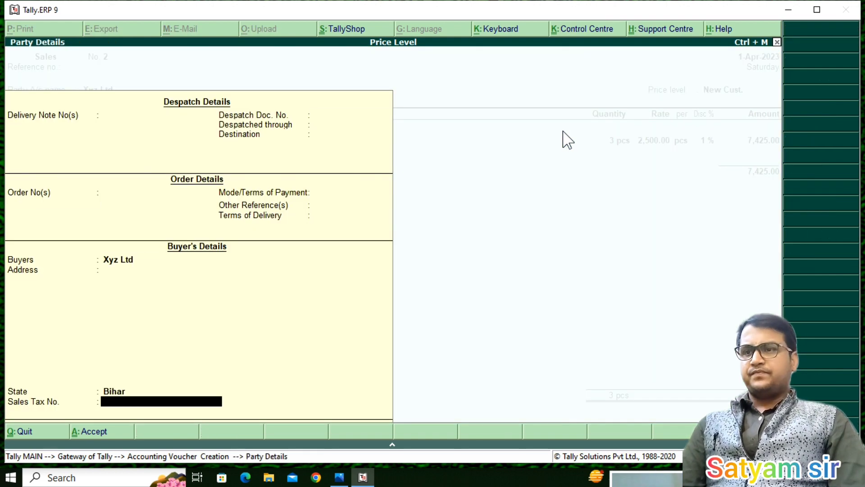
pyautogui.press('Return')
pyautogui.press('Return')
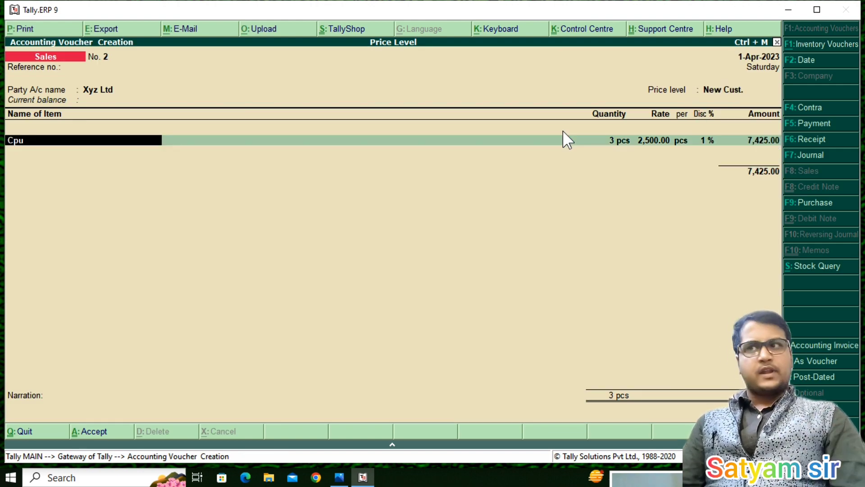
# Accept the Cpu line with its 1 % discount and its allocation to the Sale ledger
pyautogui.press('Return')
pyautogui.press('Return')
pyautogui.press('Return')
pyautogui.press('Return')
pyautogui.press('Return')
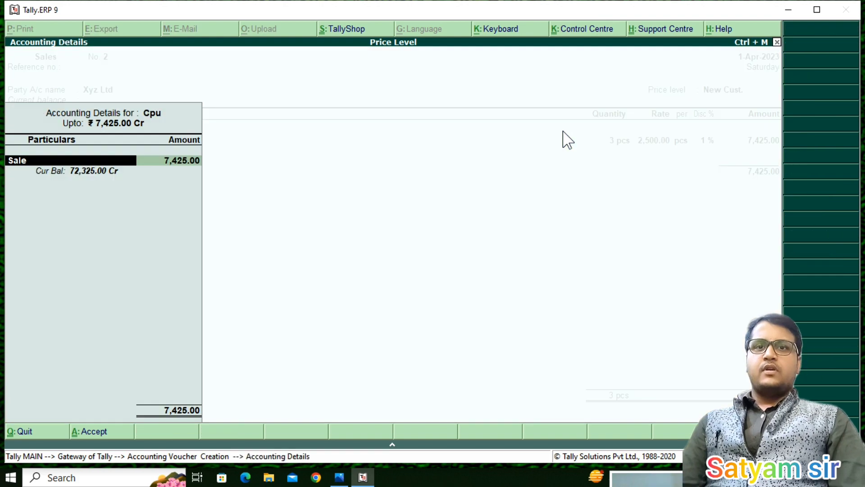
pyautogui.press('Return')
# Add 5 pcs of Monitor to the Xyz Ltd voucher, accepting the price-list rate, discount and Sale allocation
pyautogui.write('Mo')
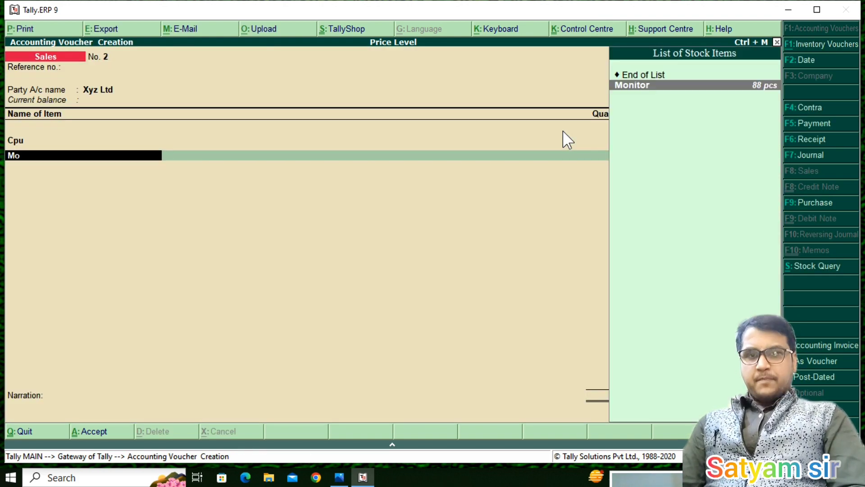
pyautogui.press('Return')
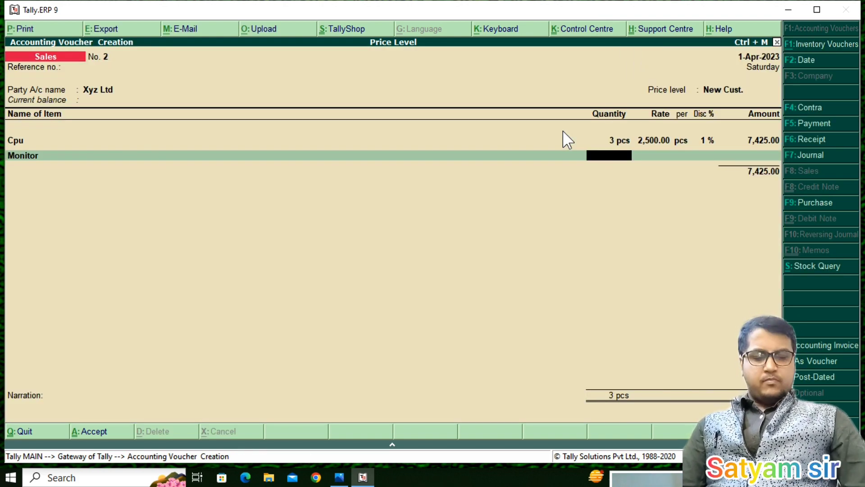
pyautogui.write('5')
pyautogui.press('Return')
pyautogui.press('Return')
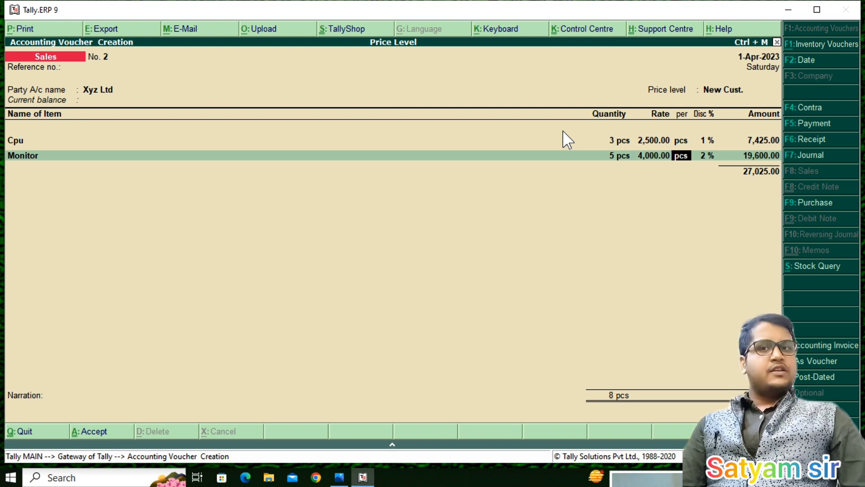
pyautogui.press('Return')
pyautogui.press('Return')
pyautogui.press('Return')
pyautogui.press('Return')
pyautogui.press('Return')
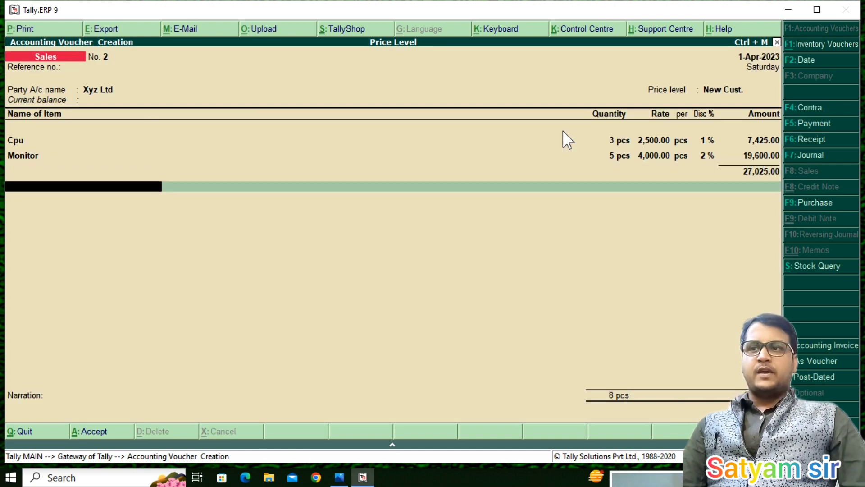
pyautogui.press('BackSpace')
pyautogui.press('Return')
pyautogui.press('Return')
pyautogui.press('Return')
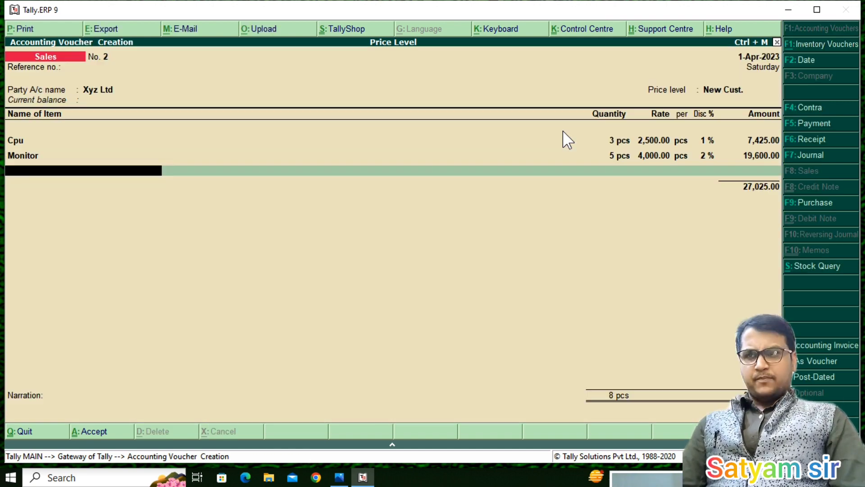
# Add 12 pcs of Keyboard to the Xyz Ltd voucher at the price-list rate, leaving the discount blank
pyautogui.write('K')
pyautogui.press('Return')
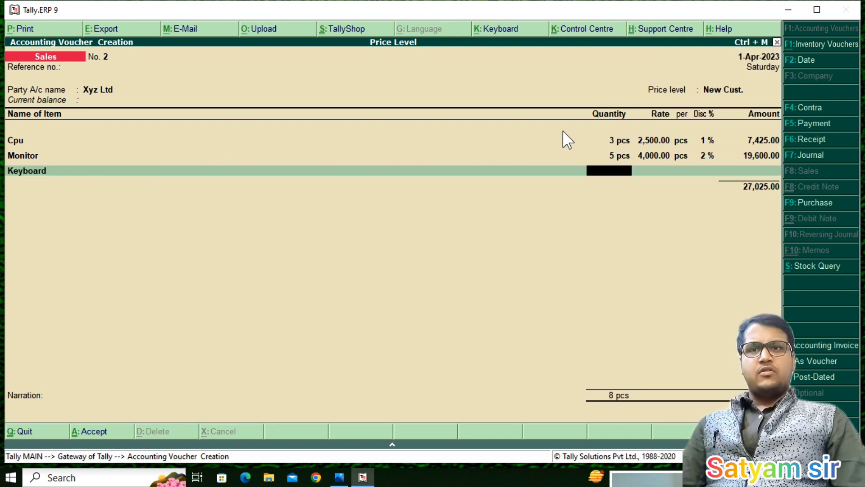
pyautogui.write('12')
pyautogui.press('Return')
pyautogui.press('Return')
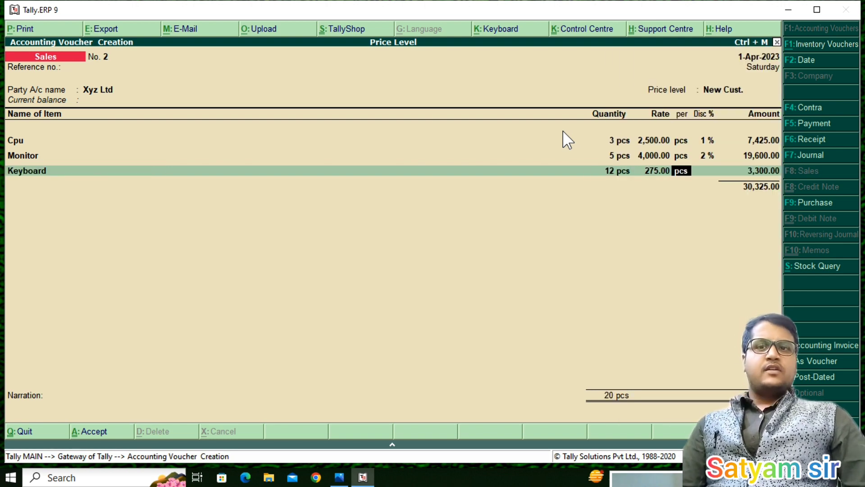
pyautogui.press('Return')
pyautogui.press('Return')
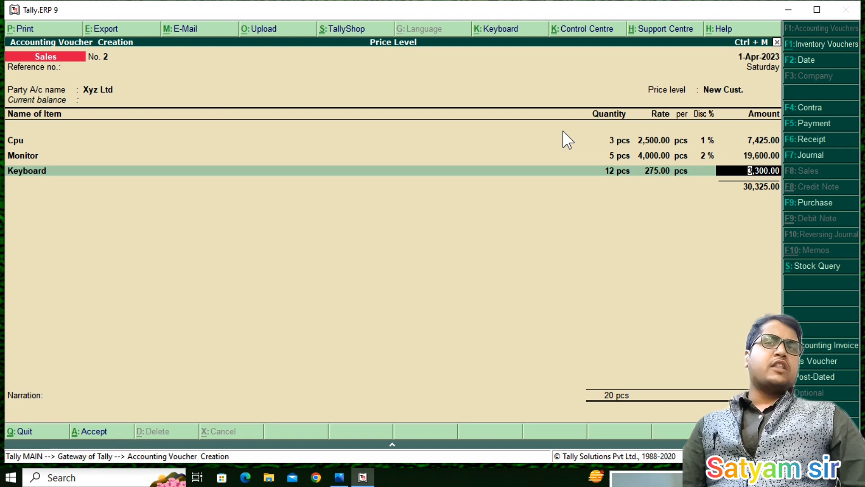
# Accept the Keyboard amount and New Ref 2 as the bill reference, save the Xyz Ltd voucher and leave voucher creation
pyautogui.press('Return')
pyautogui.press('Return')
pyautogui.press('Return')
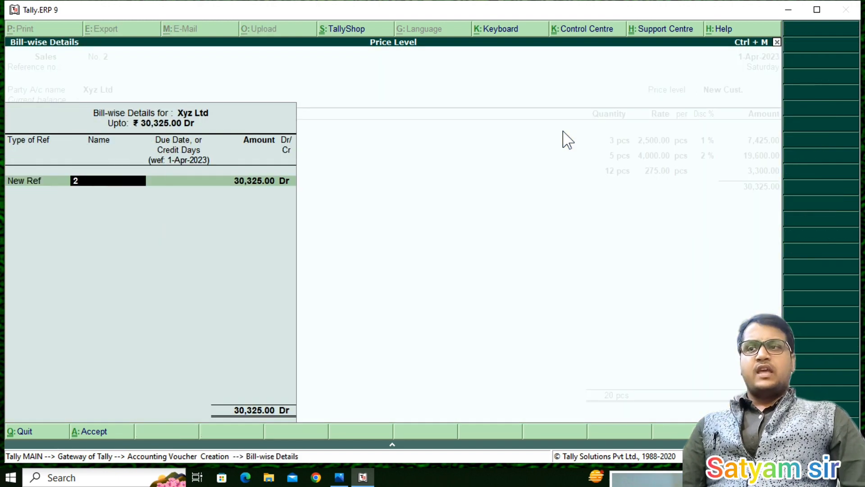
pyautogui.press('Return')
pyautogui.press('Return')
pyautogui.press('Return')
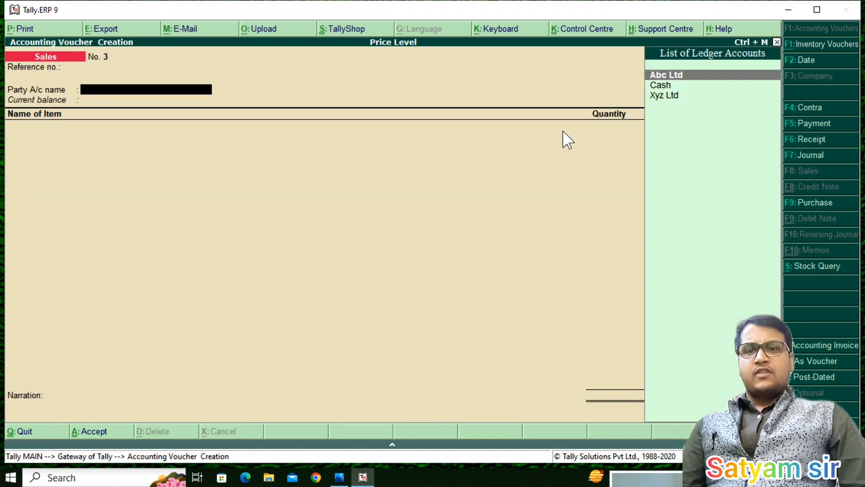
pyautogui.press('Escape')
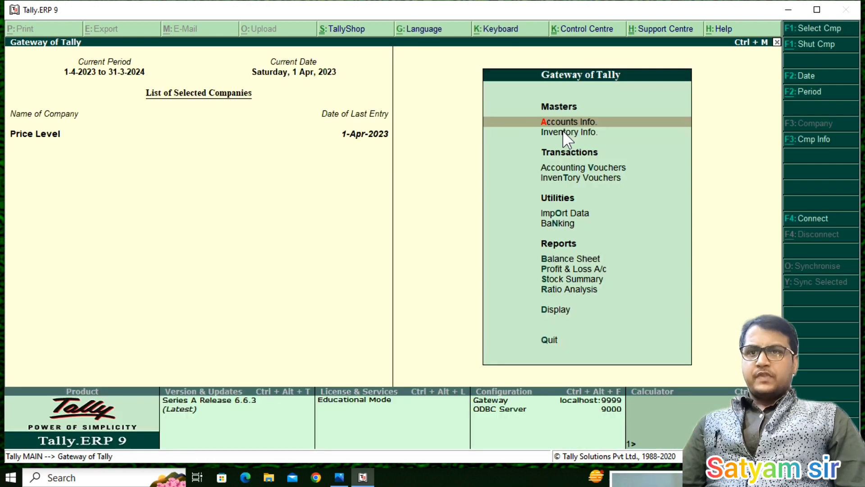
# Open the Abc Ltd sales voucher from the Day Book for alteration
pyautogui.press('d')
pyautogui.press('y')
pyautogui.press('Down')
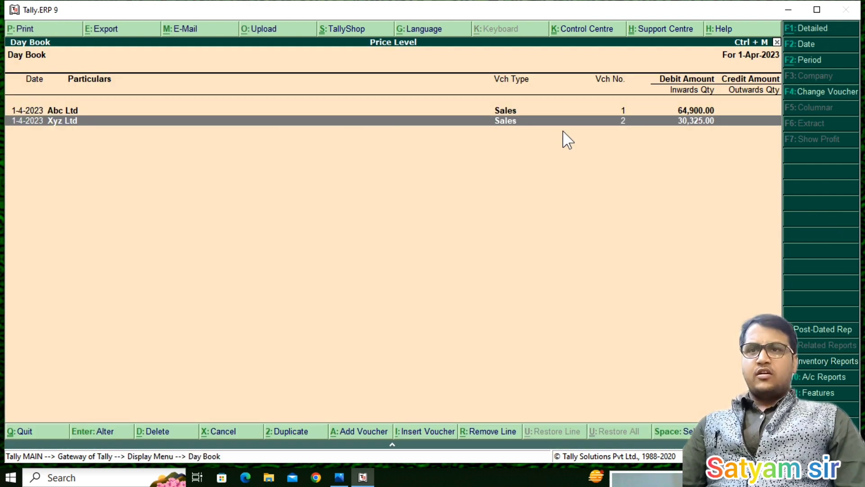
pyautogui.press('Up')
pyautogui.press('Return')
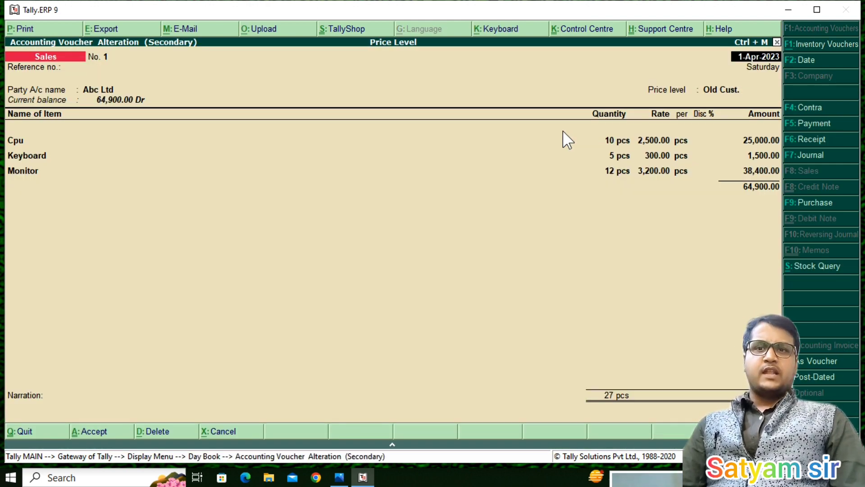
# Accept the date, party, despatch, order and buyer details of the Abc Ltd voucher unchanged, keeping the Old Cust. price level
pyautogui.press('Return')
pyautogui.press('Return')
pyautogui.press('Return')
pyautogui.press('Return')
pyautogui.press('Return')
pyautogui.press('Return')
pyautogui.press('Return')
pyautogui.press('Return')
pyautogui.press('Return')
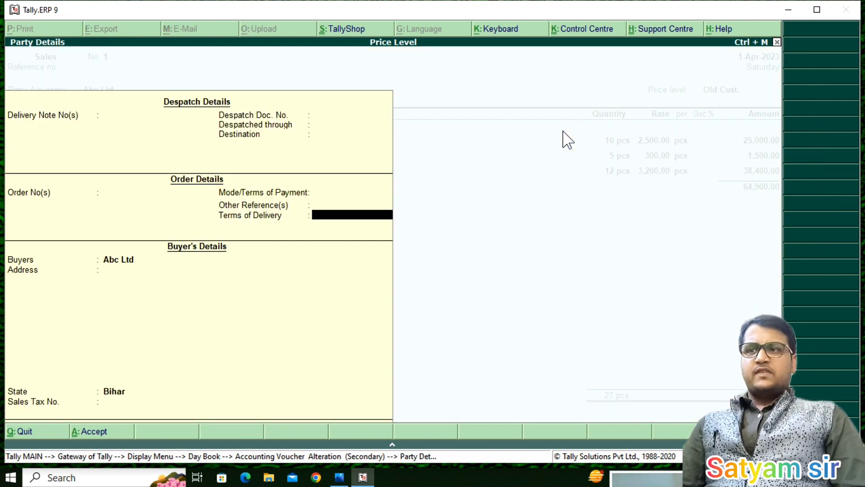
pyautogui.press('Return')
pyautogui.press('Return')
pyautogui.press('Return')
pyautogui.press('Return')
pyautogui.press('Return')
pyautogui.press('Return')
# Try to re-apply the Old Cust. price-list discount on the Abc Ltd voucher's Cpu line by re-accepting its item, quantity, rate and amount
pyautogui.press('Return')
pyautogui.press('Return')
pyautogui.press('Return')
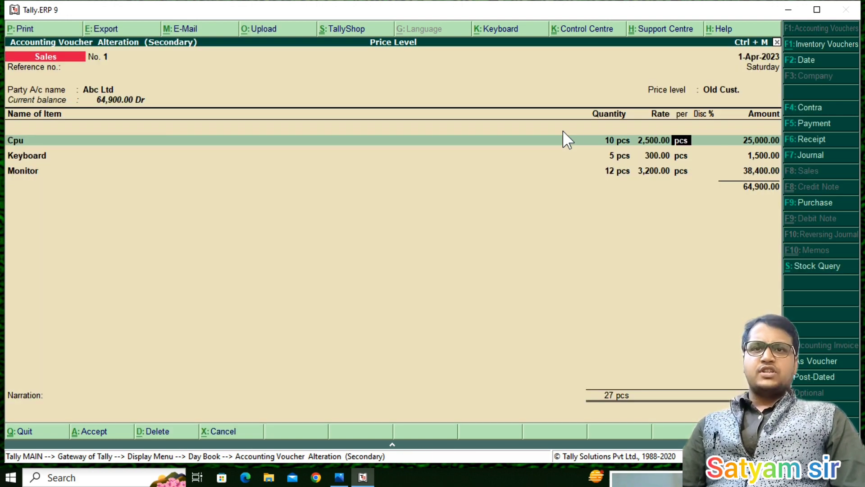
pyautogui.press('Return')
pyautogui.press('BackSpace')
pyautogui.press('BackSpace')
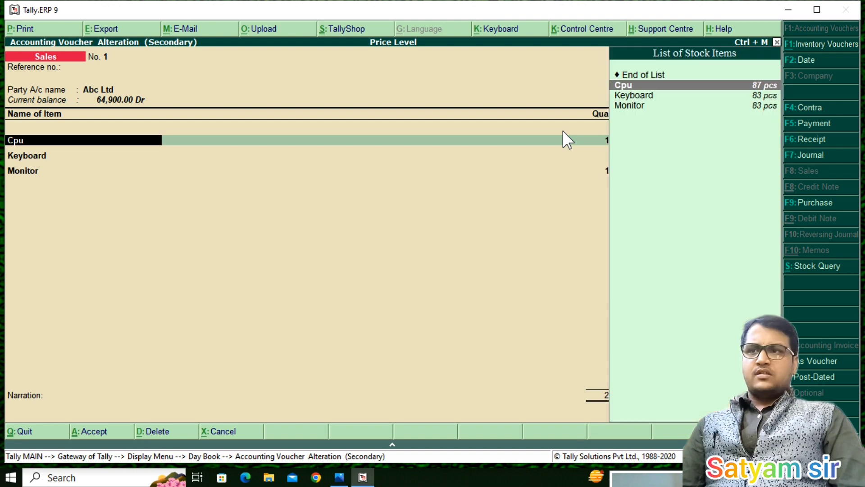
pyautogui.press('Return')
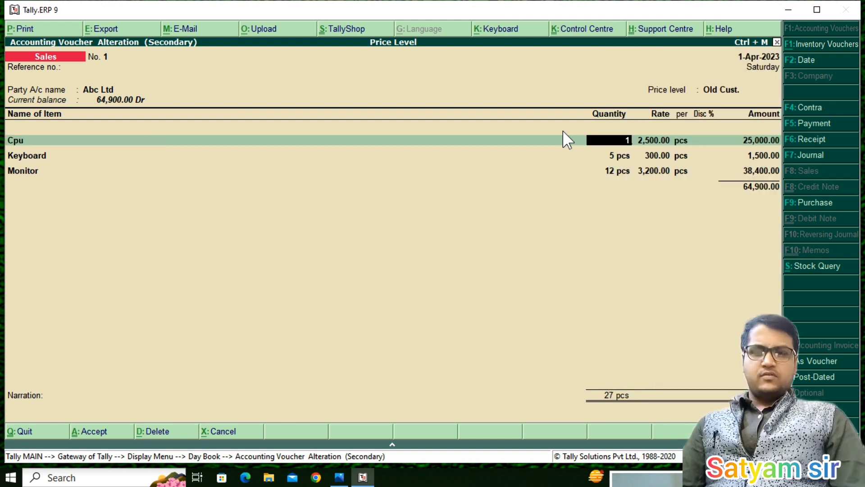
pyautogui.press('Return')
pyautogui.press('Return')
pyautogui.press('Return')
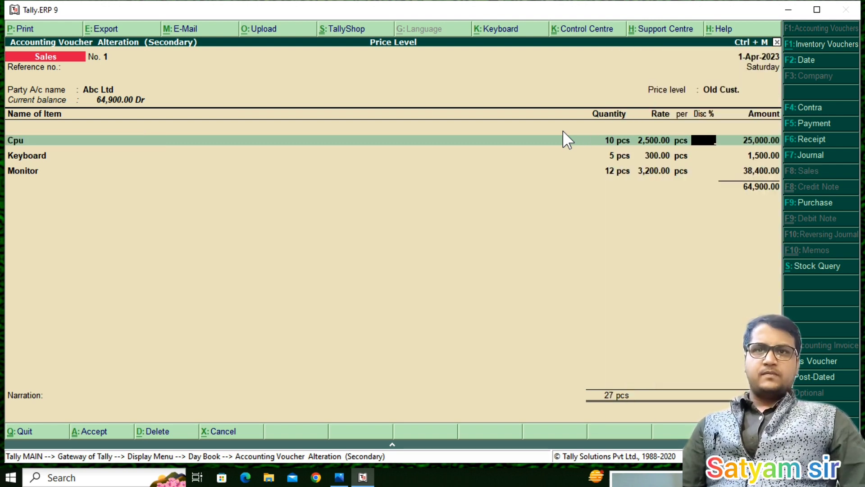
pyautogui.press('Return')
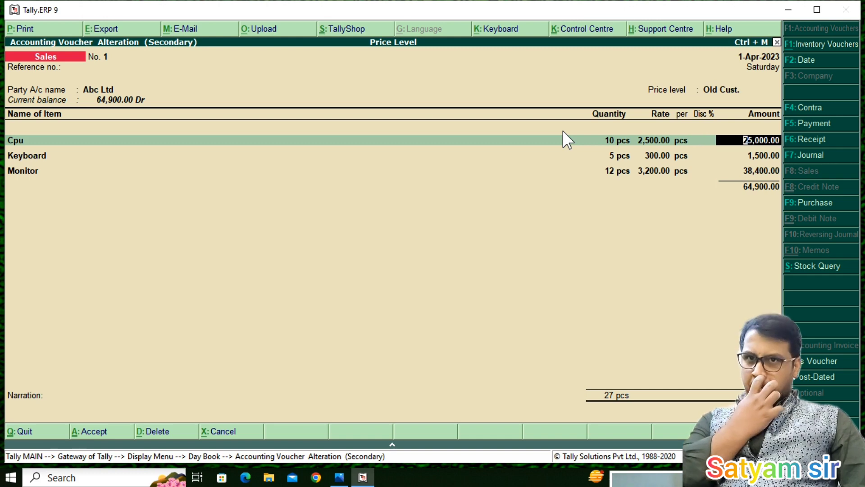
pyautogui.press('Return')
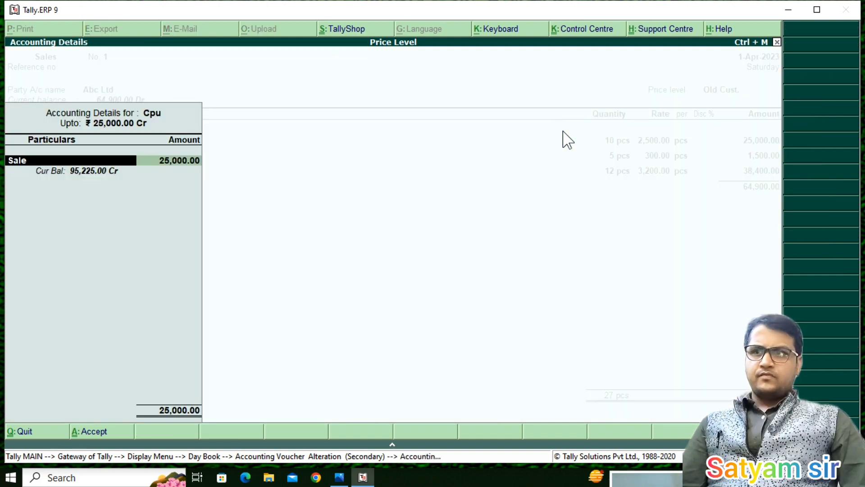
pyautogui.press('Escape')
pyautogui.press('Return')
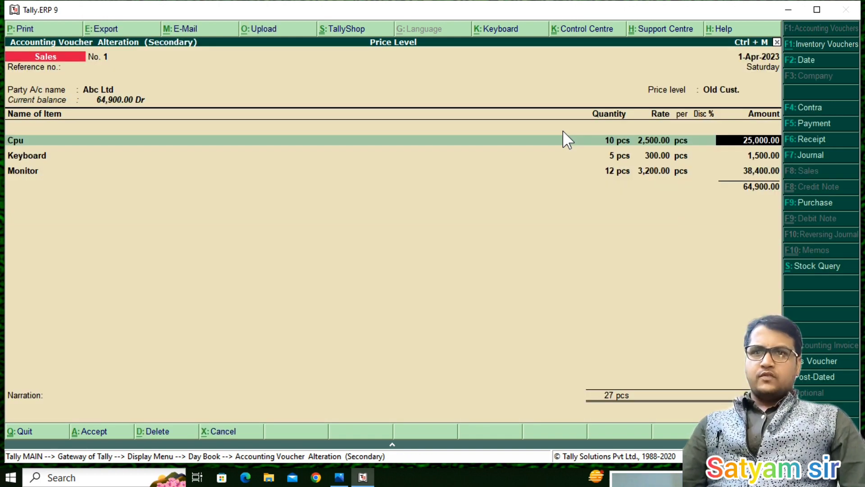
# Delete the existing Abc Ltd sales voucher and start a new sales voucher from the Day Book
pyautogui.hotkey('alt', 'd')
pyautogui.press('Return')
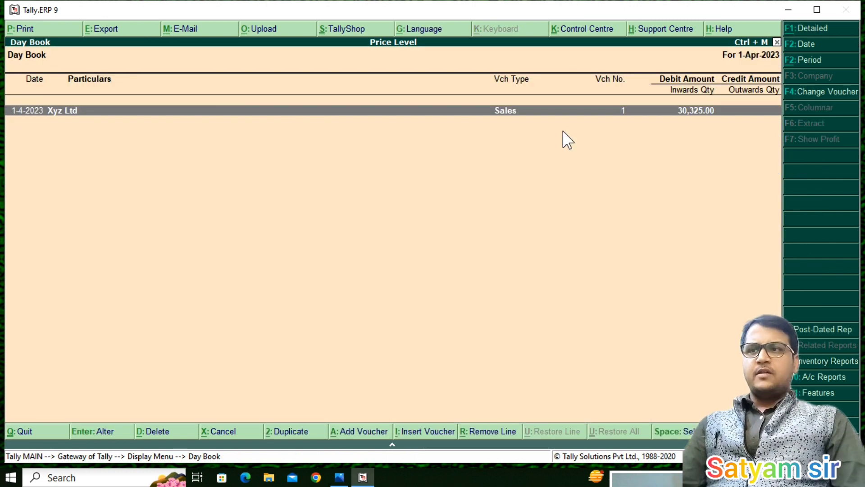
pyautogui.hotkey('alt', 'a')
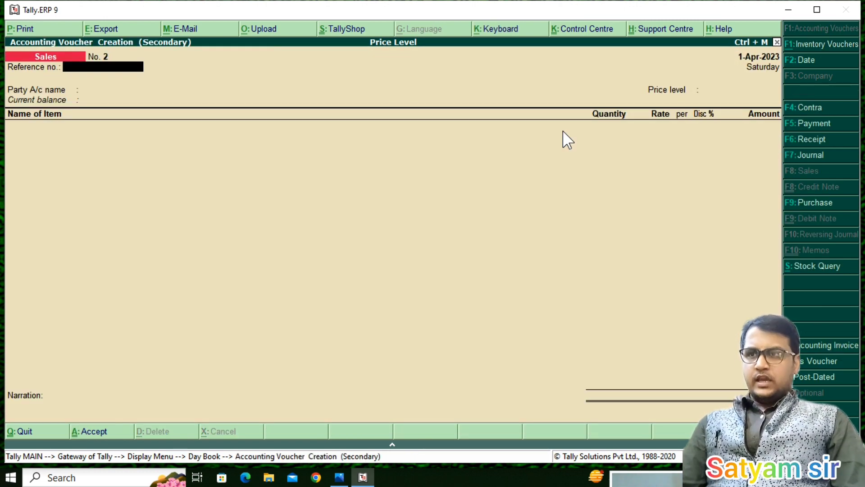
# Select Abc Ltd as the party, leave the despatch and order details blank, and keep the Old Cust. price level
pyautogui.press('Return')
pyautogui.press('Return')
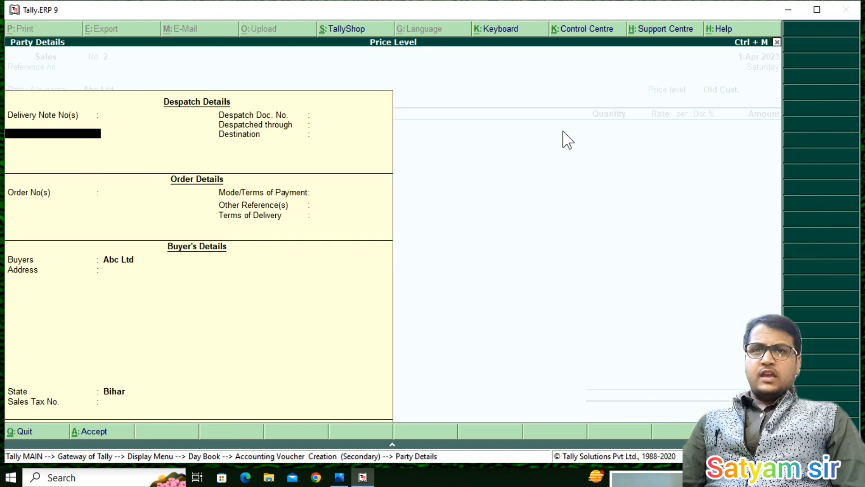
pyautogui.press('Return')
pyautogui.press('Return')
pyautogui.press('Return')
pyautogui.press('Return')
pyautogui.press('Return')
pyautogui.press('Return')
pyautogui.press('Return')
pyautogui.press('Return')
pyautogui.press('Return')
pyautogui.press('Return')
pyautogui.press('Return')
pyautogui.press('Return')
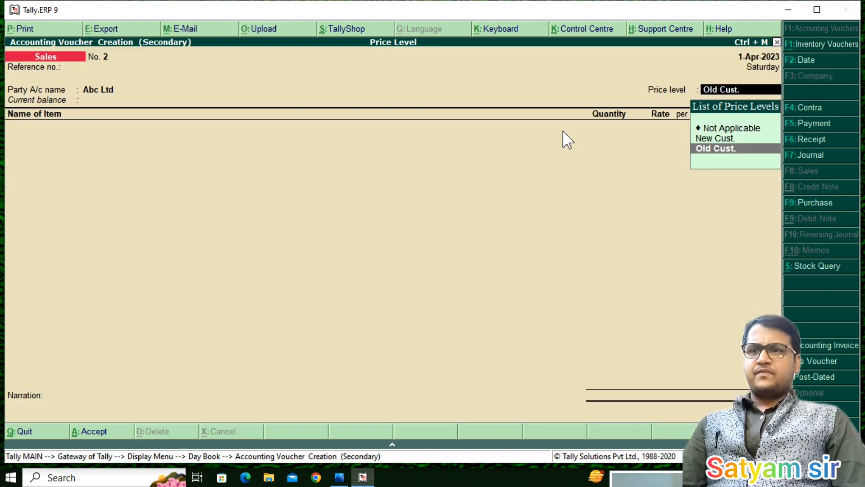
pyautogui.press('Return')
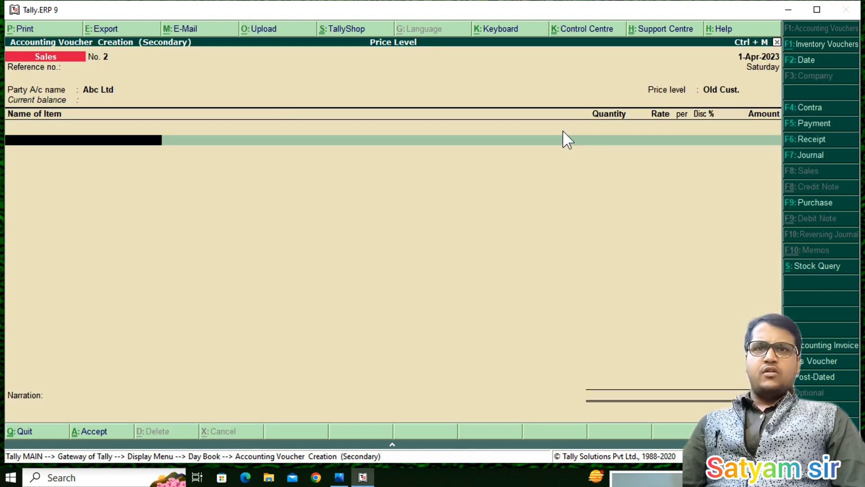
# Add 10 pcs of Cpu to the Abc Ltd voucher at the price-list rate of 2,500 with the 6 % discount
pyautogui.write('C')
pyautogui.press('Return')
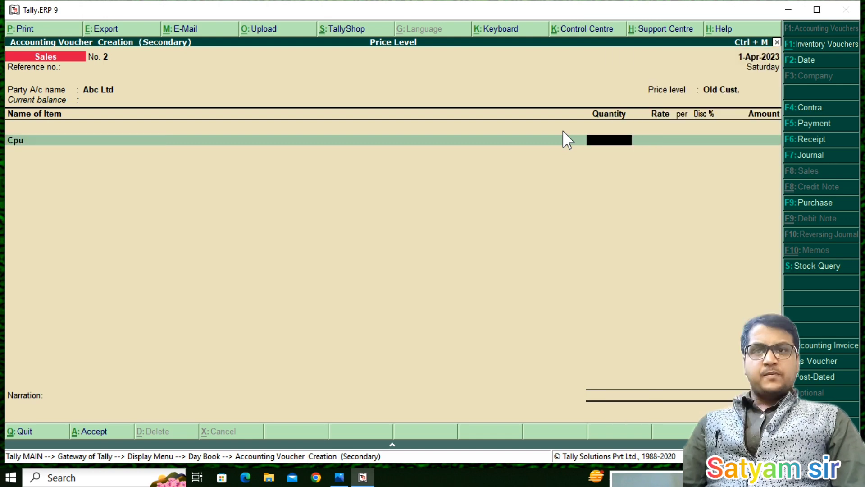
pyautogui.write('10')
pyautogui.press('Return')
pyautogui.press('Return')
pyautogui.press('Return')
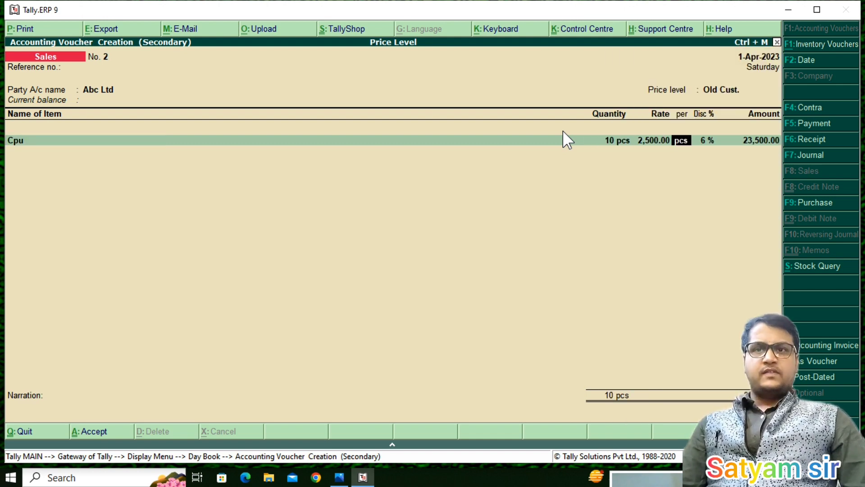
pyautogui.press('Return')
pyautogui.press('Return')
pyautogui.press('Return')
pyautogui.press('Return')
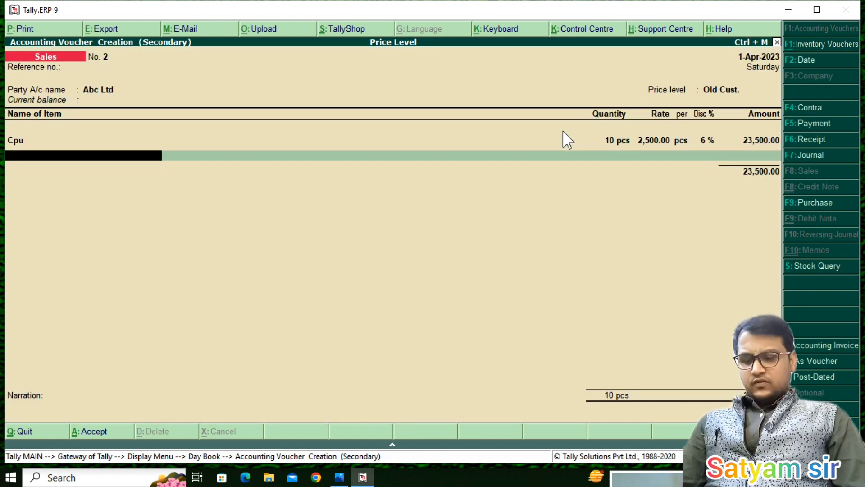
# Add 5 pcs of Keyboard at the price-list rate of 300 with the 3 % discount, leaving the next item line ready
pyautogui.write('K')
pyautogui.press('Return')
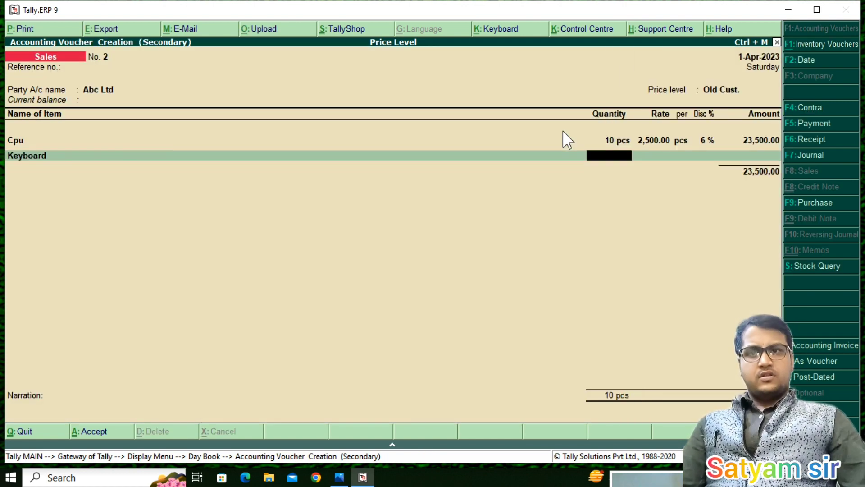
pyautogui.write('5')
pyautogui.press('Return')
pyautogui.press('Return')
pyautogui.press('Return')
pyautogui.press('Return')
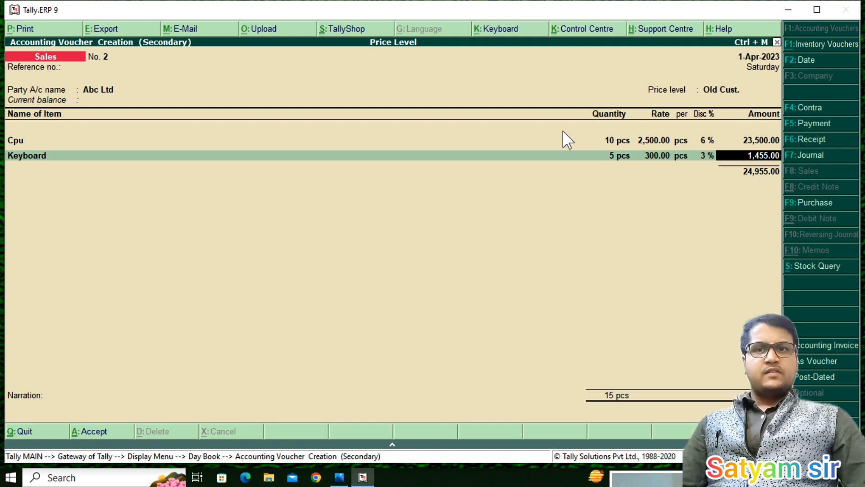
pyautogui.press('Return')
pyautogui.press('Return')
pyautogui.press('Return')
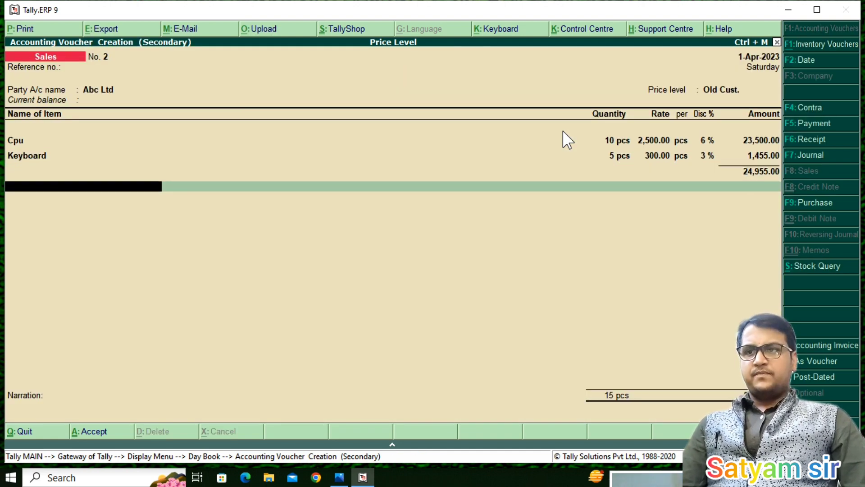
pyautogui.press('BackSpace')
pyautogui.press('Return')
pyautogui.press('Return')
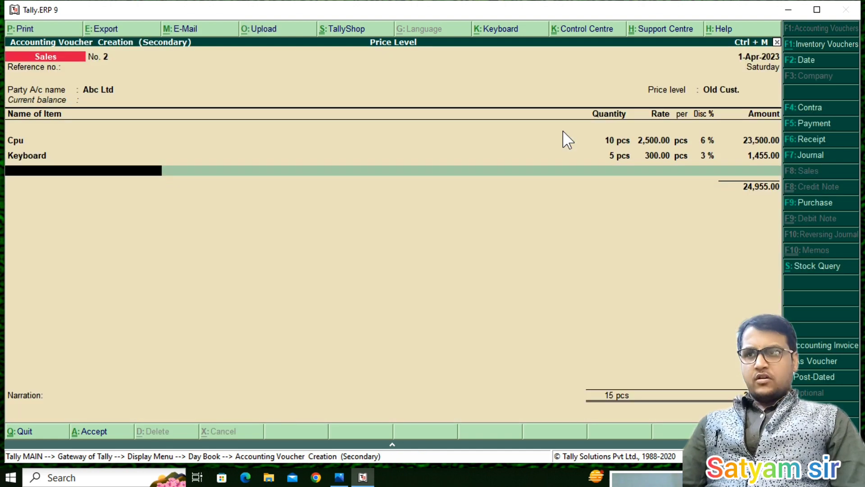
# Add 8 pcs of Monitor to the Abc Ltd voucher at the price-list rate of 4,000 with the 6 % discount
pyautogui.write('M')
pyautogui.press('Return')
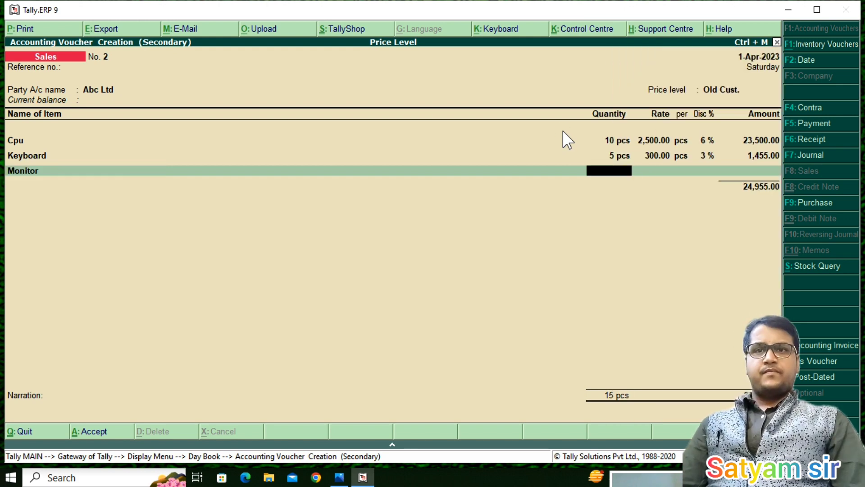
pyautogui.write('8')
pyautogui.press('Return')
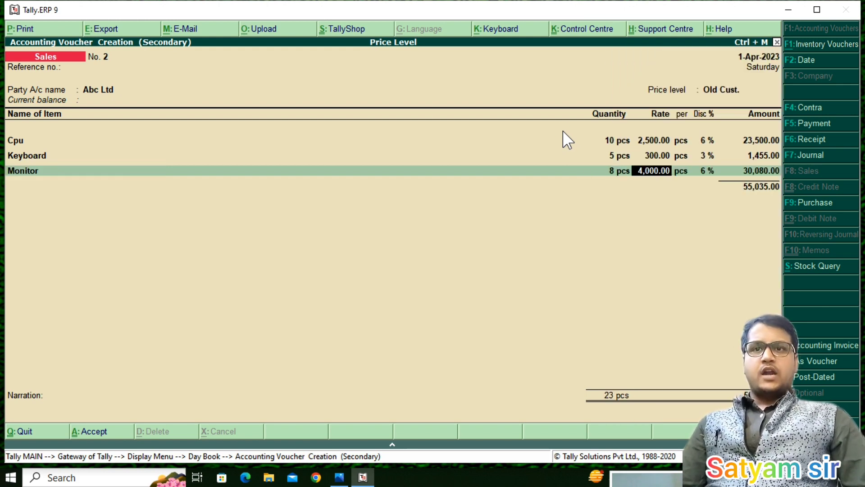
pyautogui.press('Return')
pyautogui.press('Return')
pyautogui.press('Return')
pyautogui.press('Return')
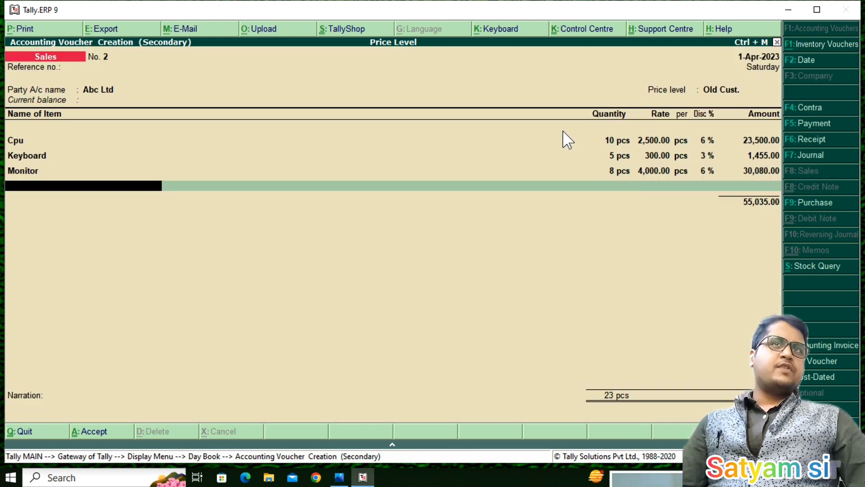
# End the item list, accept the remaining default details with a blank narration, and save the Abc Ltd sales voucher
pyautogui.press('Return')
pyautogui.press('Return')
pyautogui.press('Return')
pyautogui.press('Return')
pyautogui.press('Return')
pyautogui.press('Return')
pyautogui.press('Return')
pyautogui.press('Return')
pyautogui.press('Return')
pyautogui.press('Return')
pyautogui.press('Return')
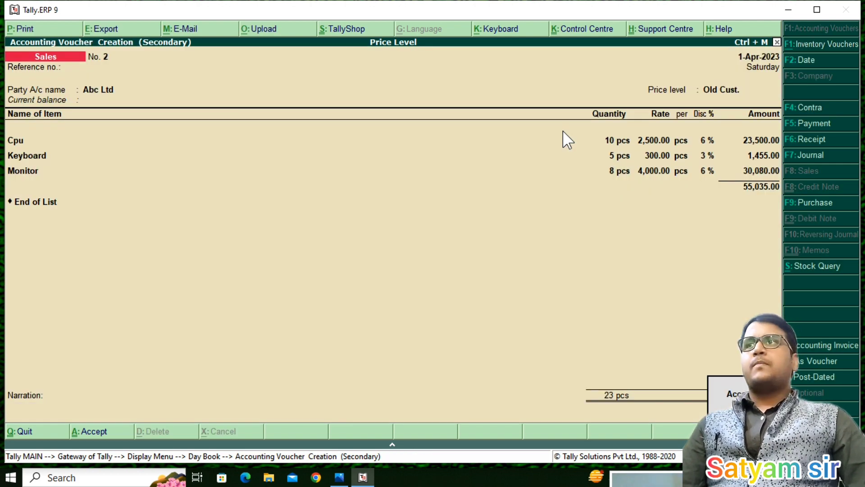
pyautogui.press('Return')
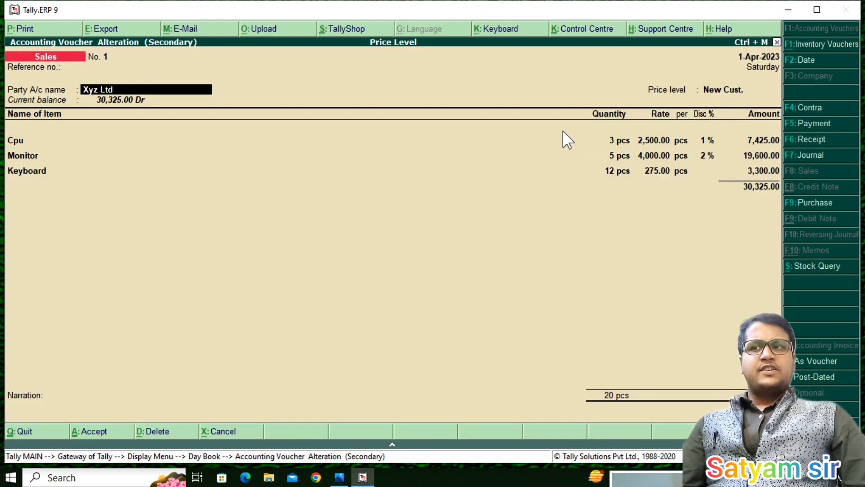
# Close the Xyz Ltd voucher without changes and return from the Day Book to the Gateway of Tally
pyautogui.press('Escape')
pyautogui.press('Escape')
pyautogui.press('Escape')
pyautogui.press('Escape')
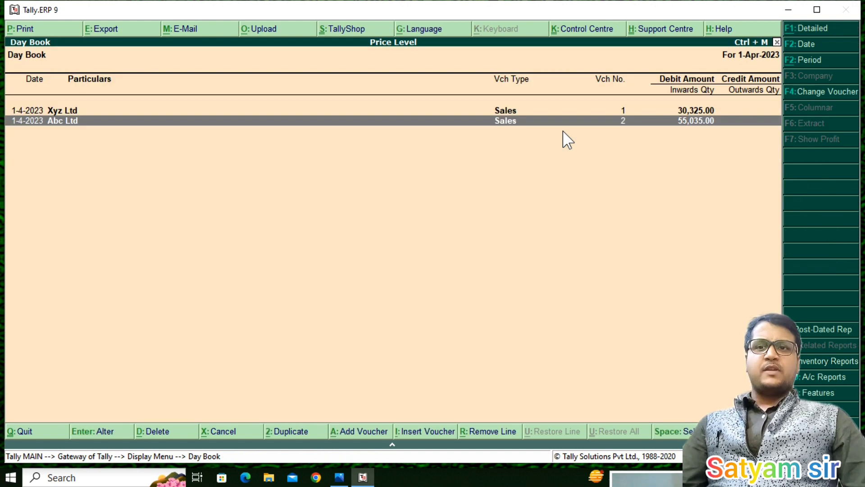
pyautogui.press('Escape')
pyautogui.press('Escape')
pyautogui.press('Escape')
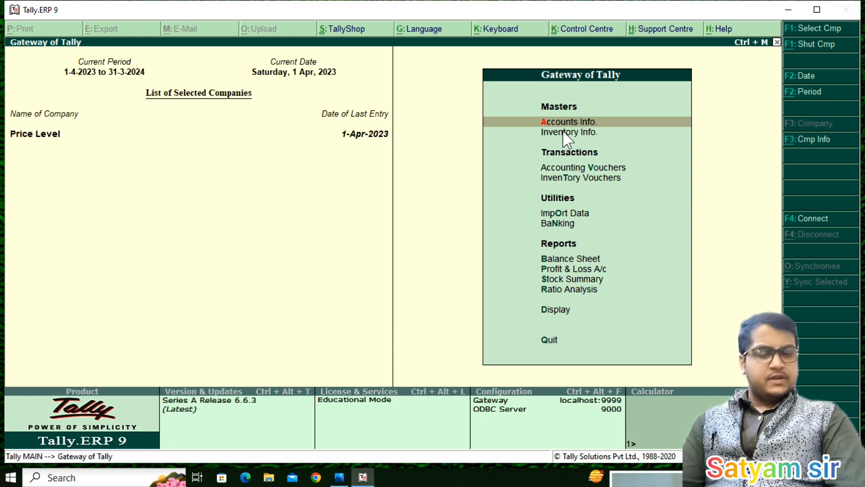
# Review the discount column and multiple price levels settings in the company's Inventory Features, and return to the Gateway of Tally unchanged
pyautogui.press('F11')
pyautogui.press('F2')
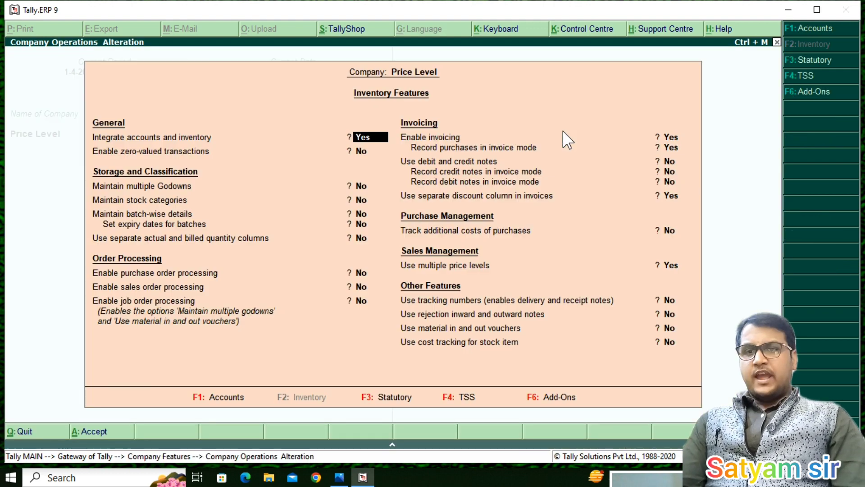
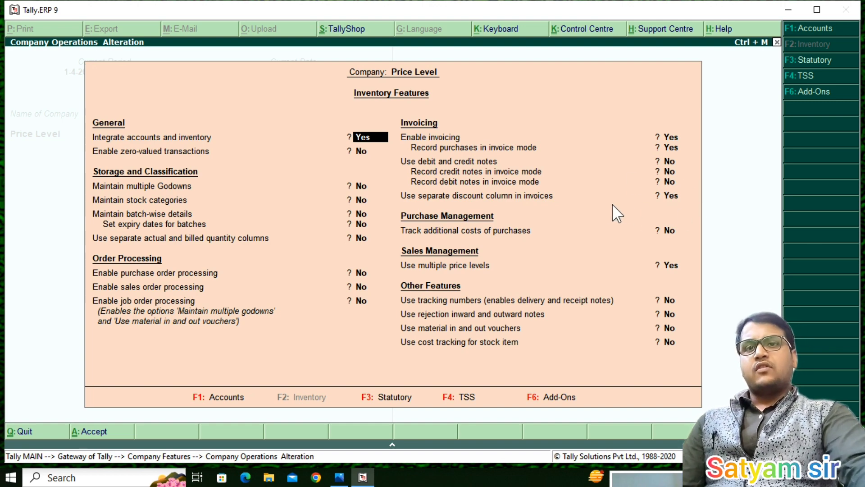
pyautogui.press('Escape')
pyautogui.press('Escape')
pyautogui.press('Return')
pyautogui.press('Escape')
pyautogui.press('Escape')
pyautogui.press('Escape')
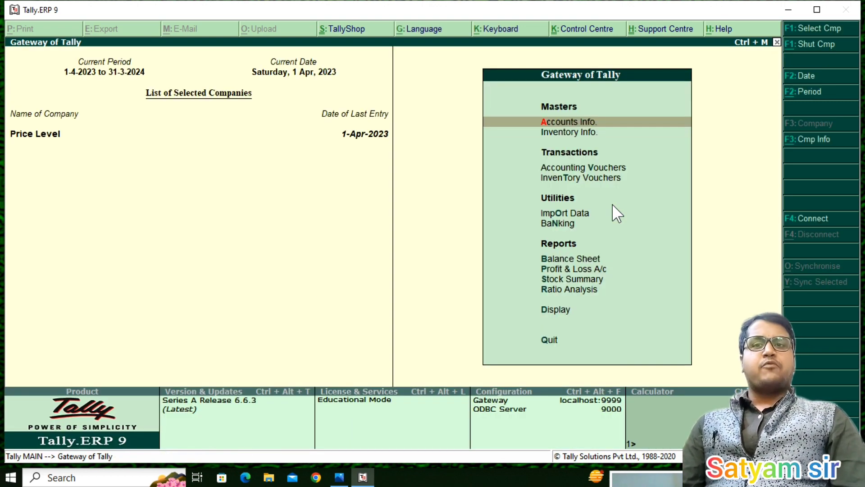
# Look at the Price List selection for stock group, price level and applicable date, and return to the Gateway of Tally
pyautogui.press('Down')
pyautogui.press('Return')
pyautogui.press('Down')
pyautogui.press('Down')
pyautogui.press('Down')
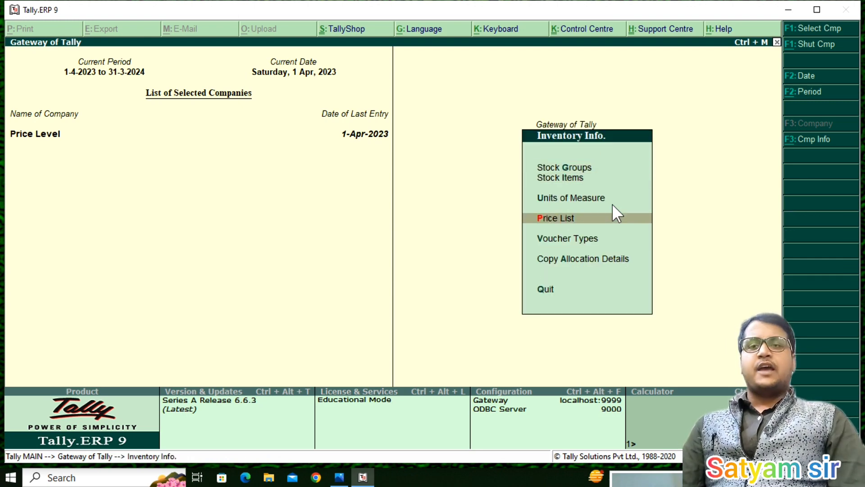
pyautogui.press('Return')
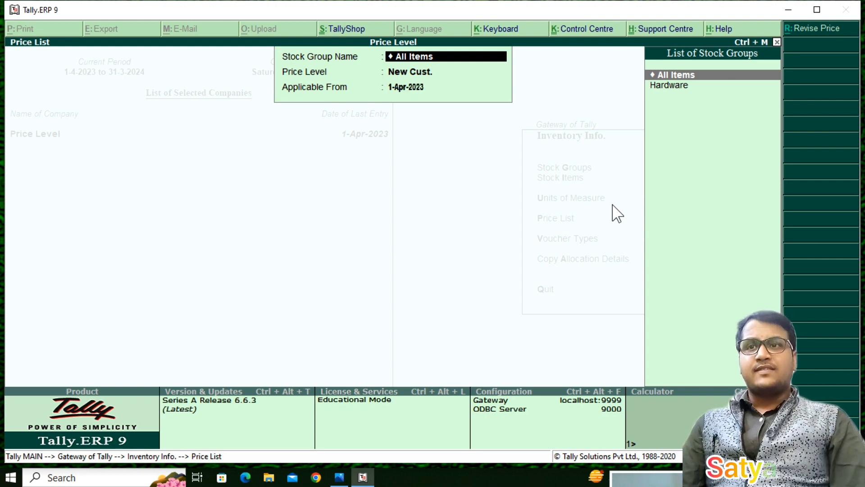
pyautogui.press('Escape')
pyautogui.press('Escape')
pyautogui.press('Escape')
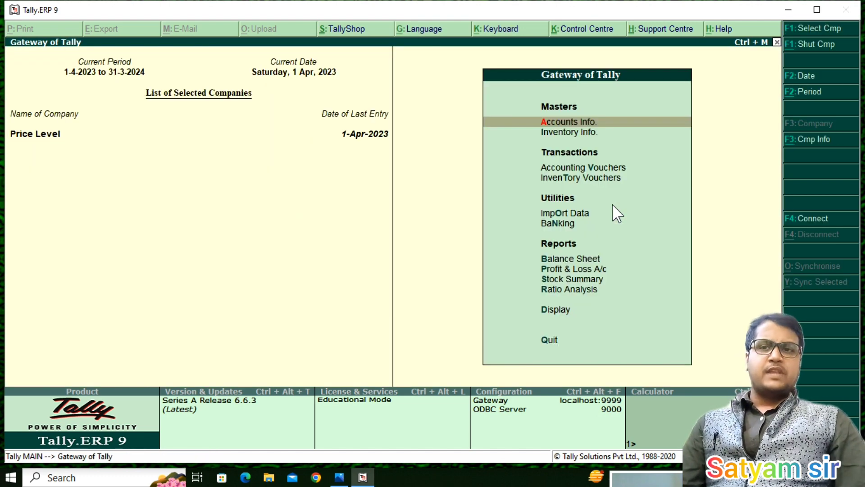
# Review the saved Abc Ltd sales voucher from the Day Book and leave it unchanged, returning to the Display Menu
pyautogui.press('d')
pyautogui.press('a')
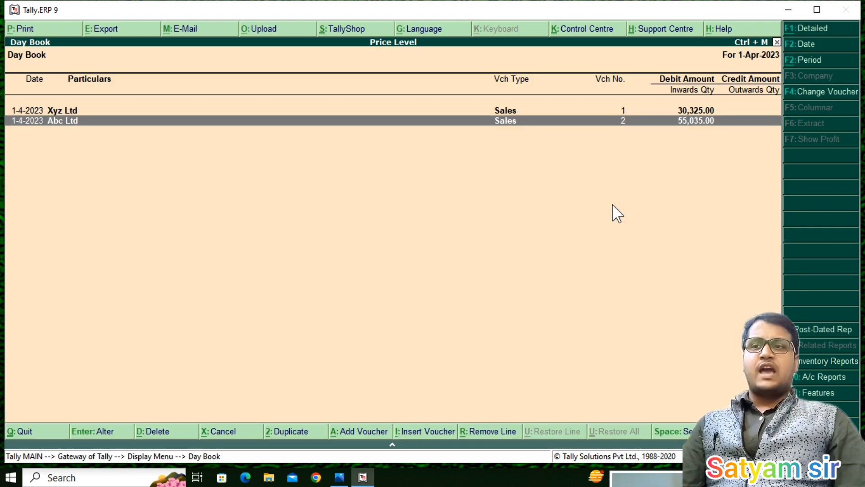
pyautogui.press('Return')
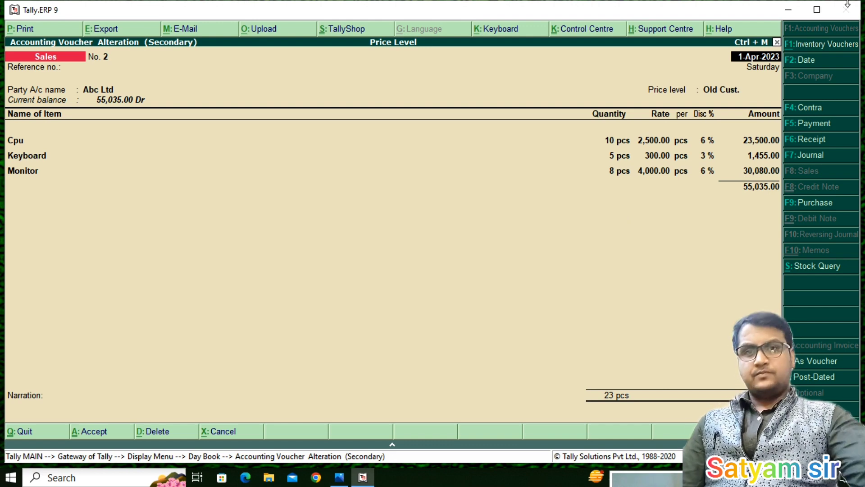
pyautogui.press('Escape')
pyautogui.press('Escape')
pyautogui.press('Escape')
pyautogui.press('Escape')
pyautogui.press('Escape')
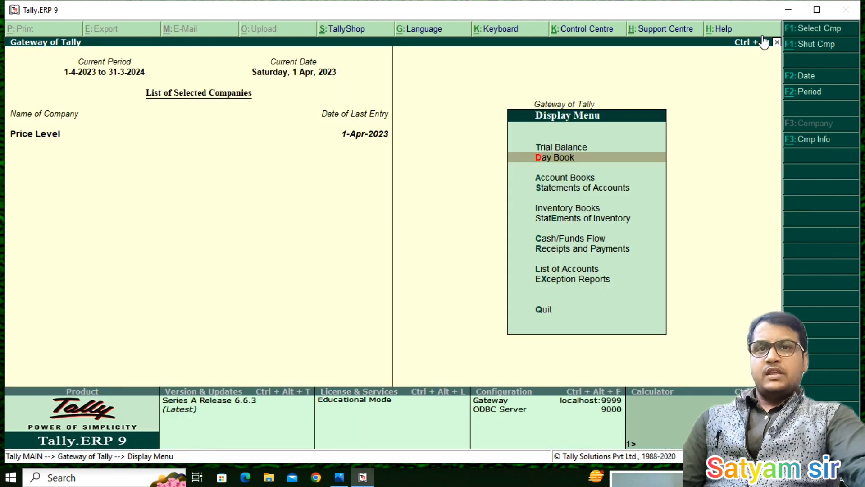